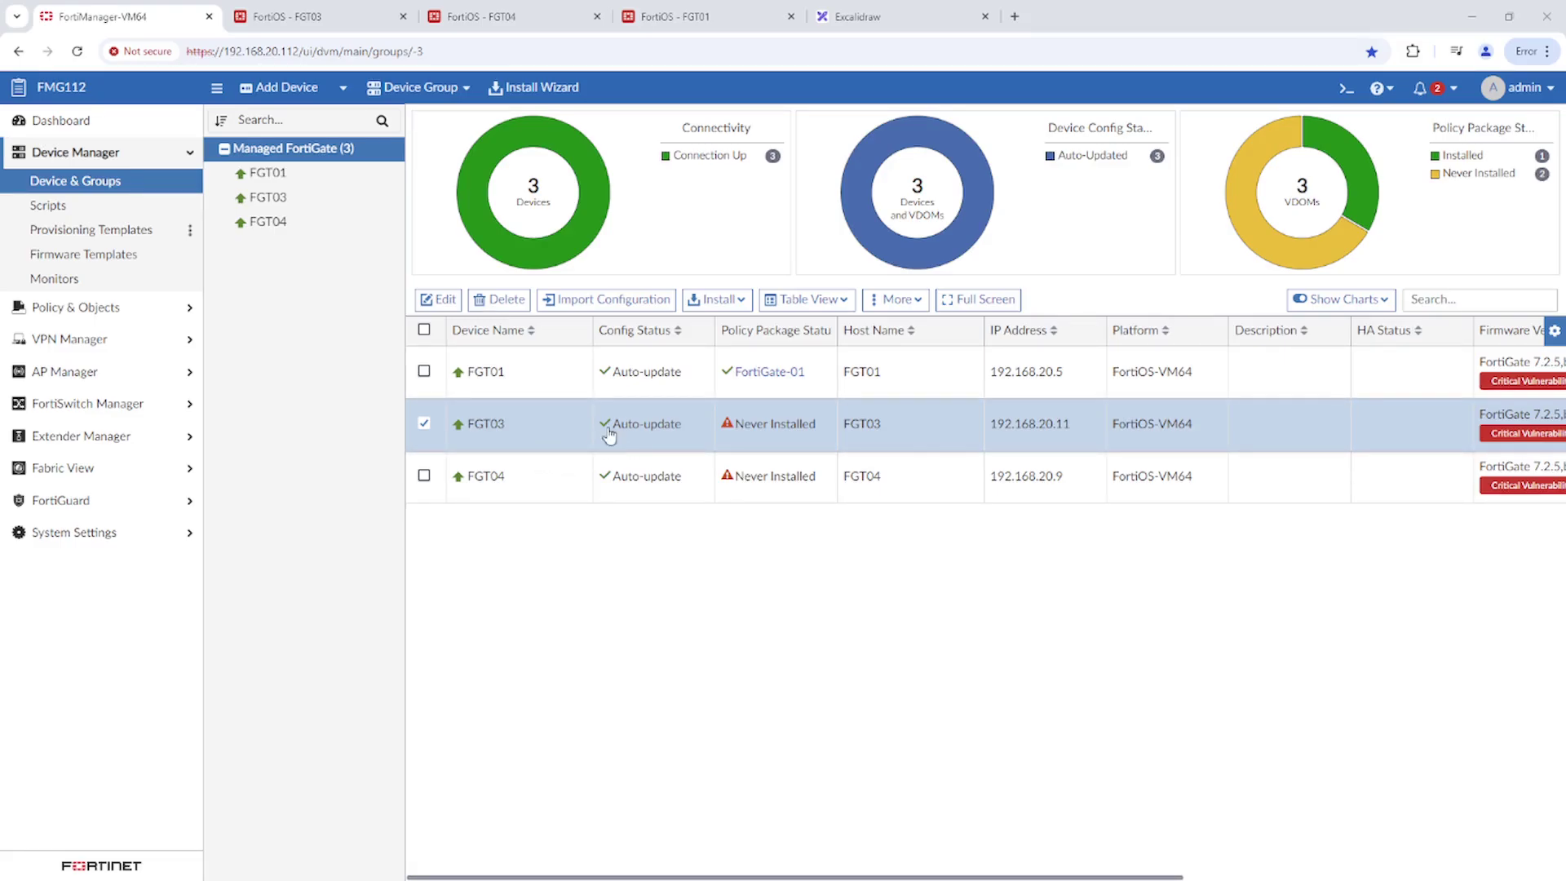
Start importing FGT03's configuration with its policy package and advance to the interface mapping step.
{"action": "right_click", "coordinate": [522, 427]}
{"action": "left_click", "coordinate": [571, 347]}
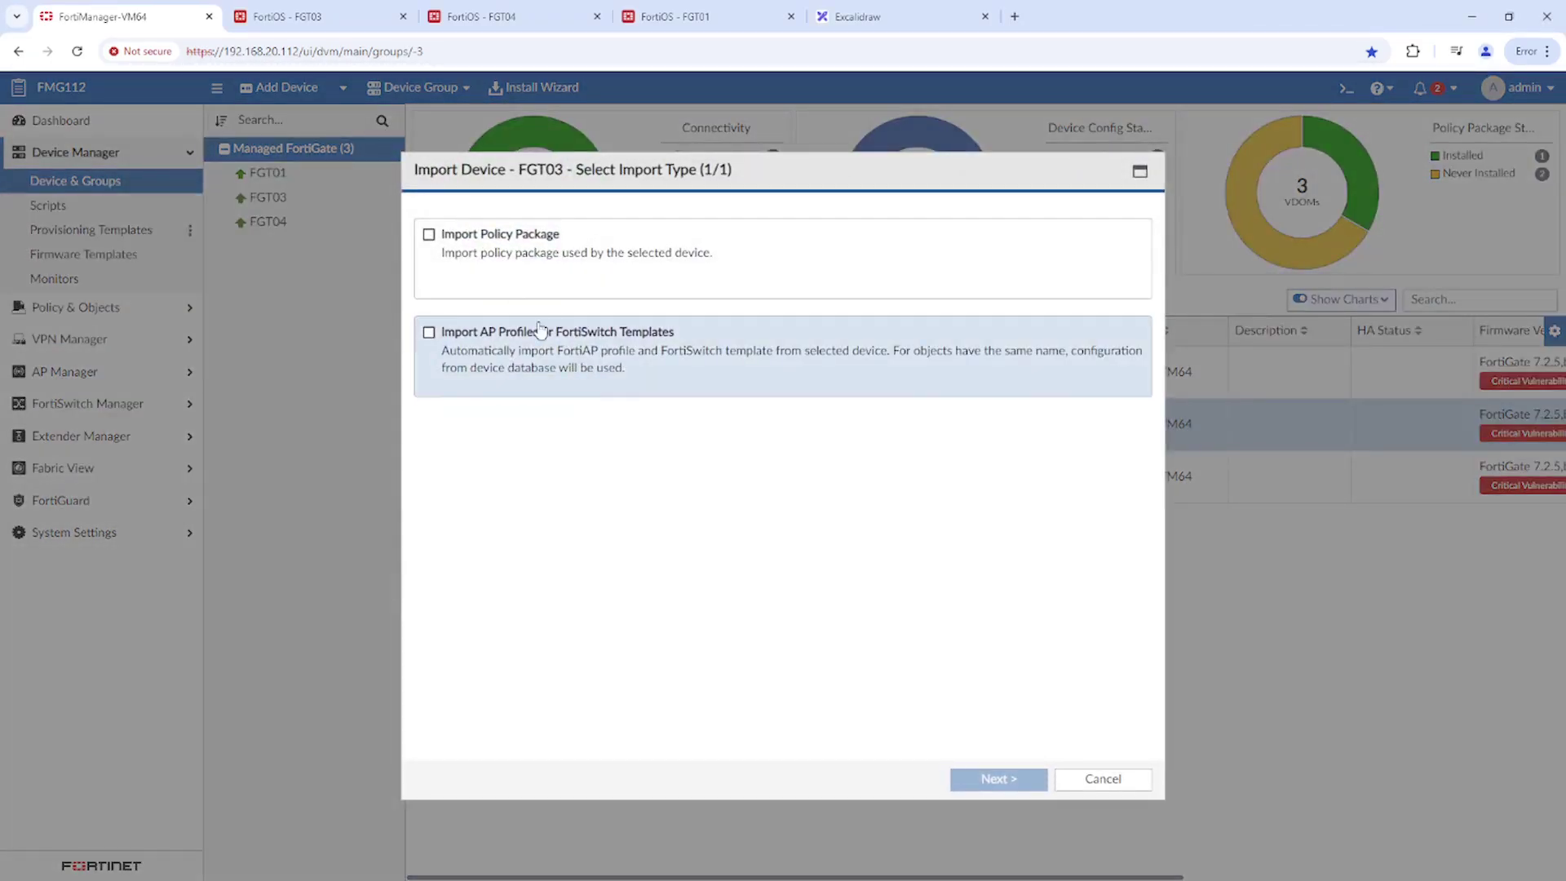
{"action": "left_click", "coordinate": [500, 249]}
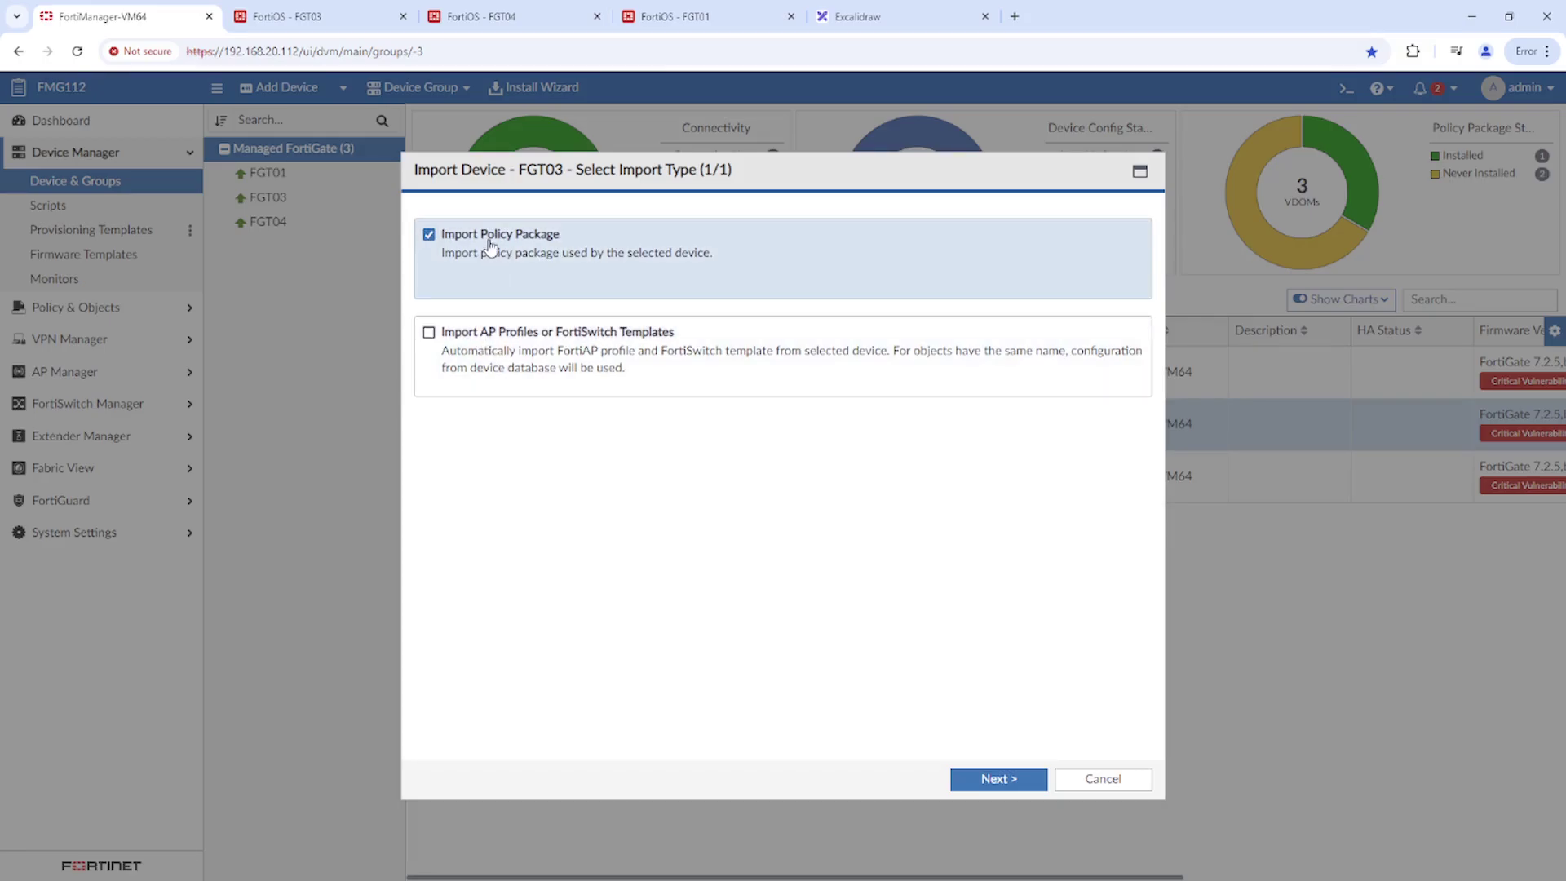
{"action": "left_click", "coordinate": [1009, 783]}
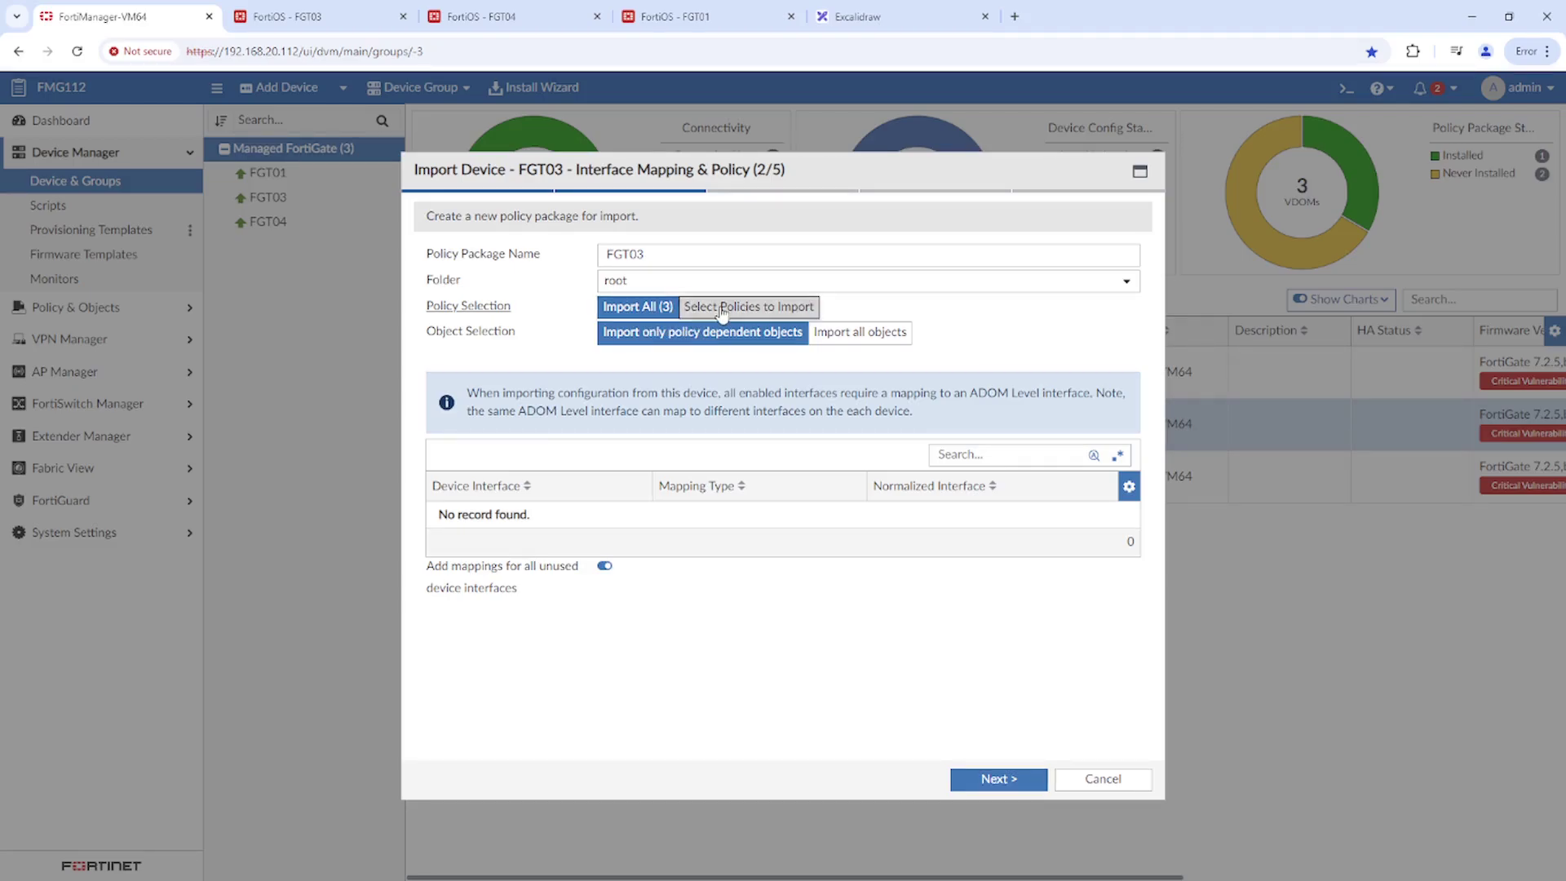
Look at FGT03's individual policy list without changes, then return to importing all 3 policies.
{"action": "left_click", "coordinate": [692, 309]}
{"action": "left_click", "coordinate": [734, 334]}
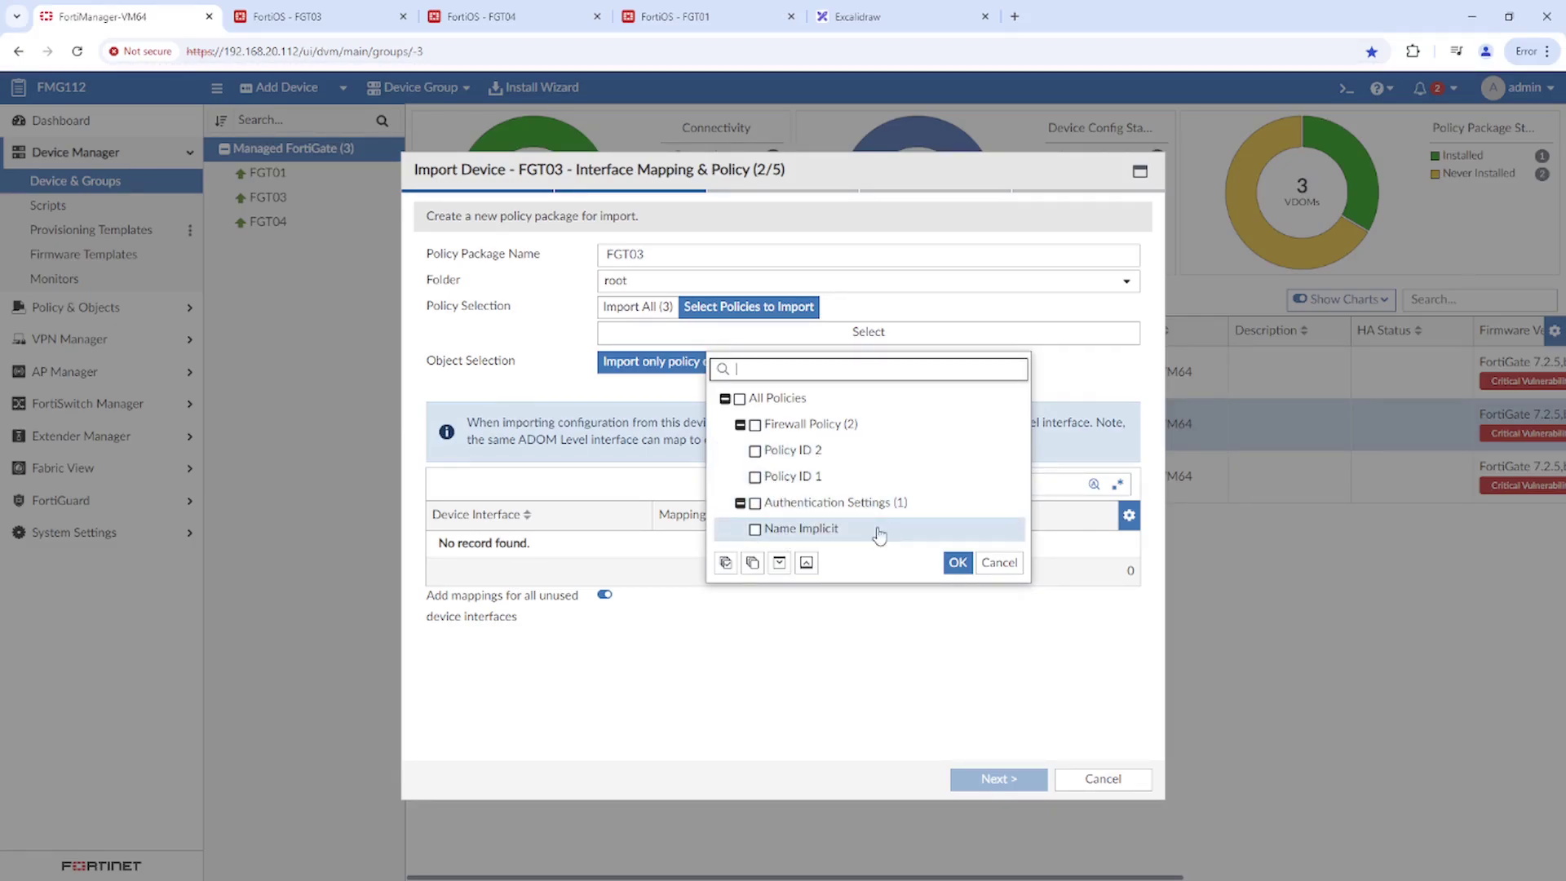
{"action": "left_click", "coordinate": [987, 570]}
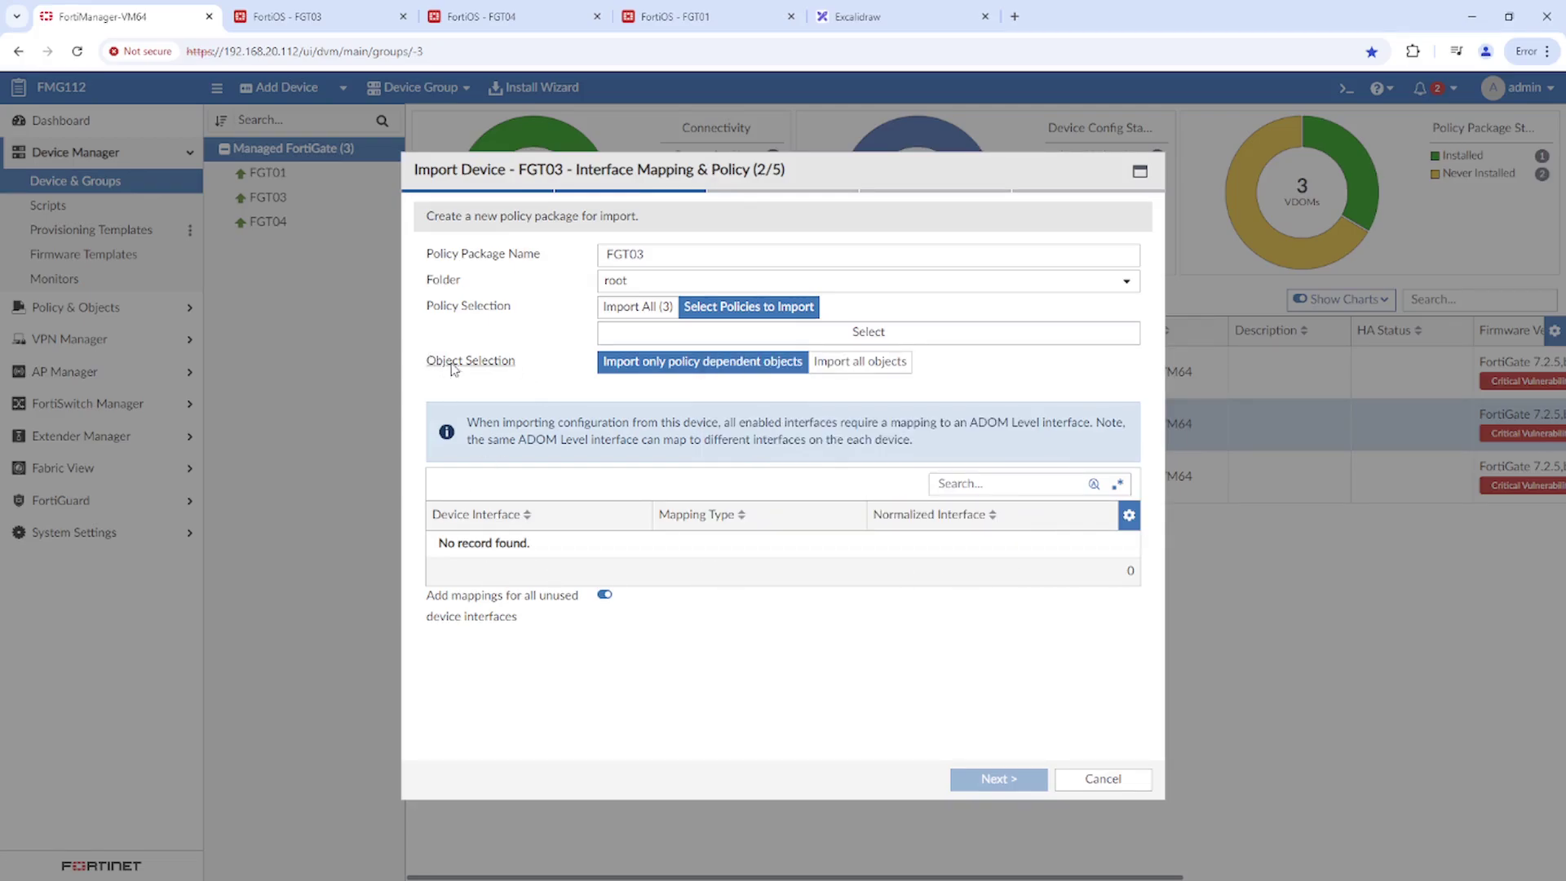
{"action": "left_click", "coordinate": [641, 307]}
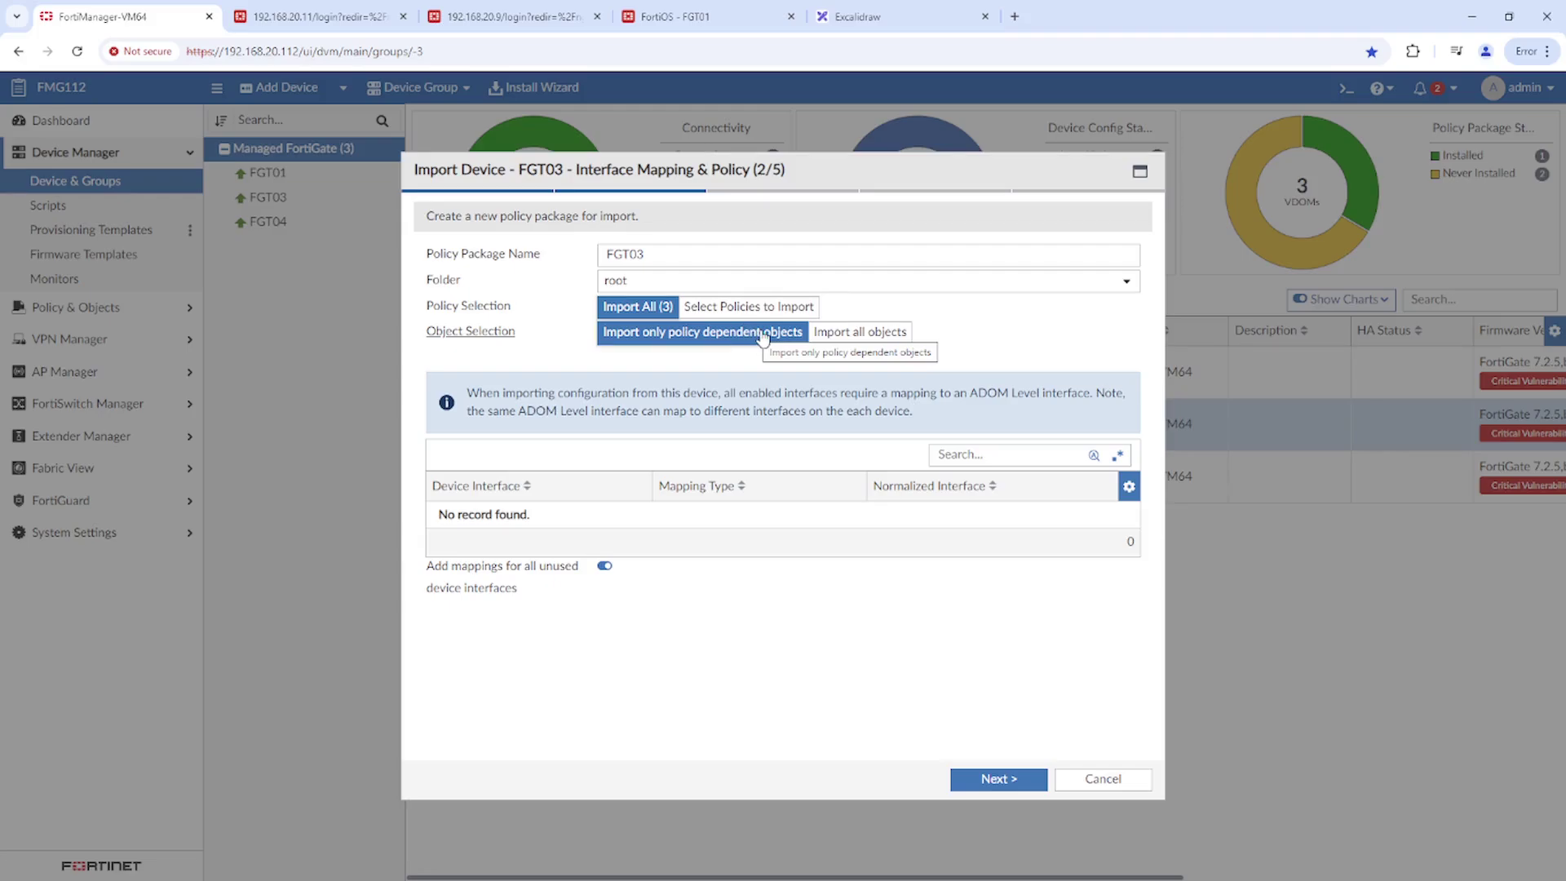
Keep importing only policy-dependent objects for FGT03 and advance to Ready to Import.
{"action": "left_click", "coordinate": [866, 341]}
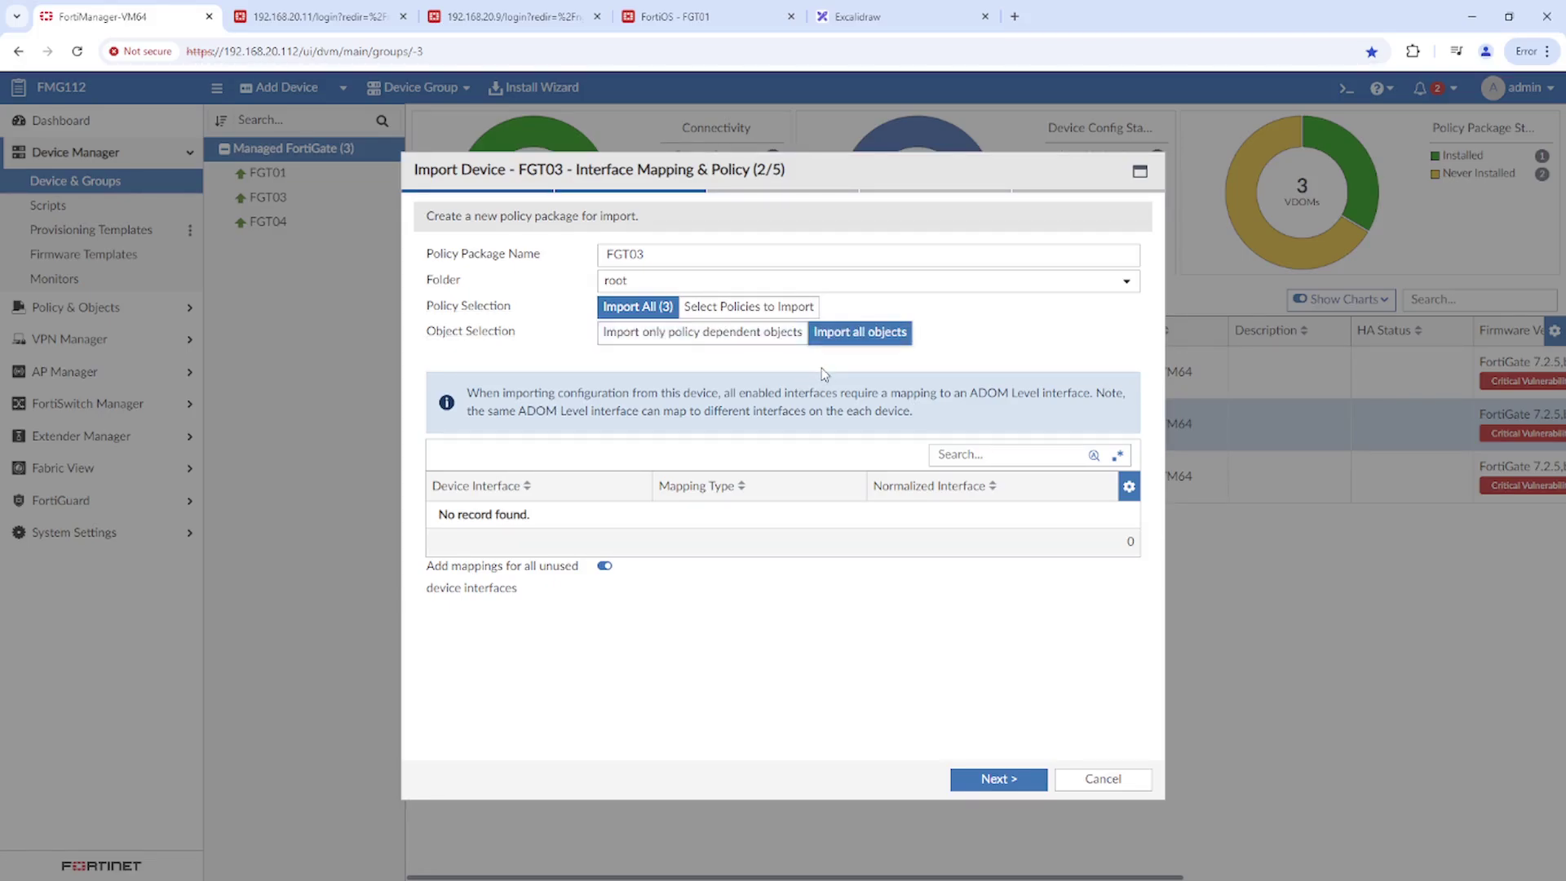
{"action": "left_click", "coordinate": [751, 336]}
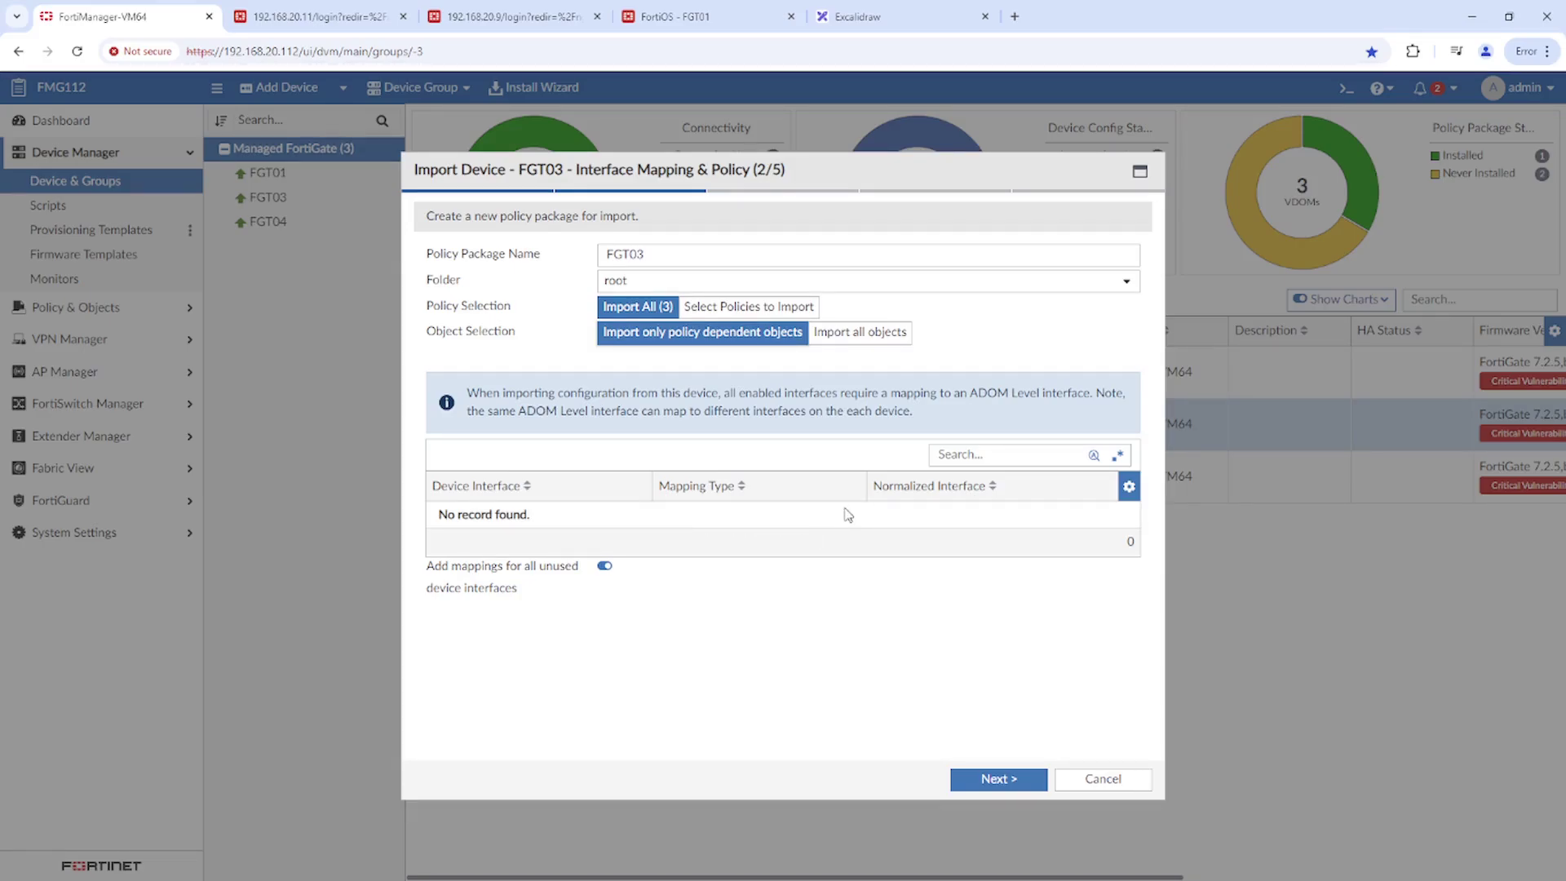
{"action": "left_click", "coordinate": [998, 779]}
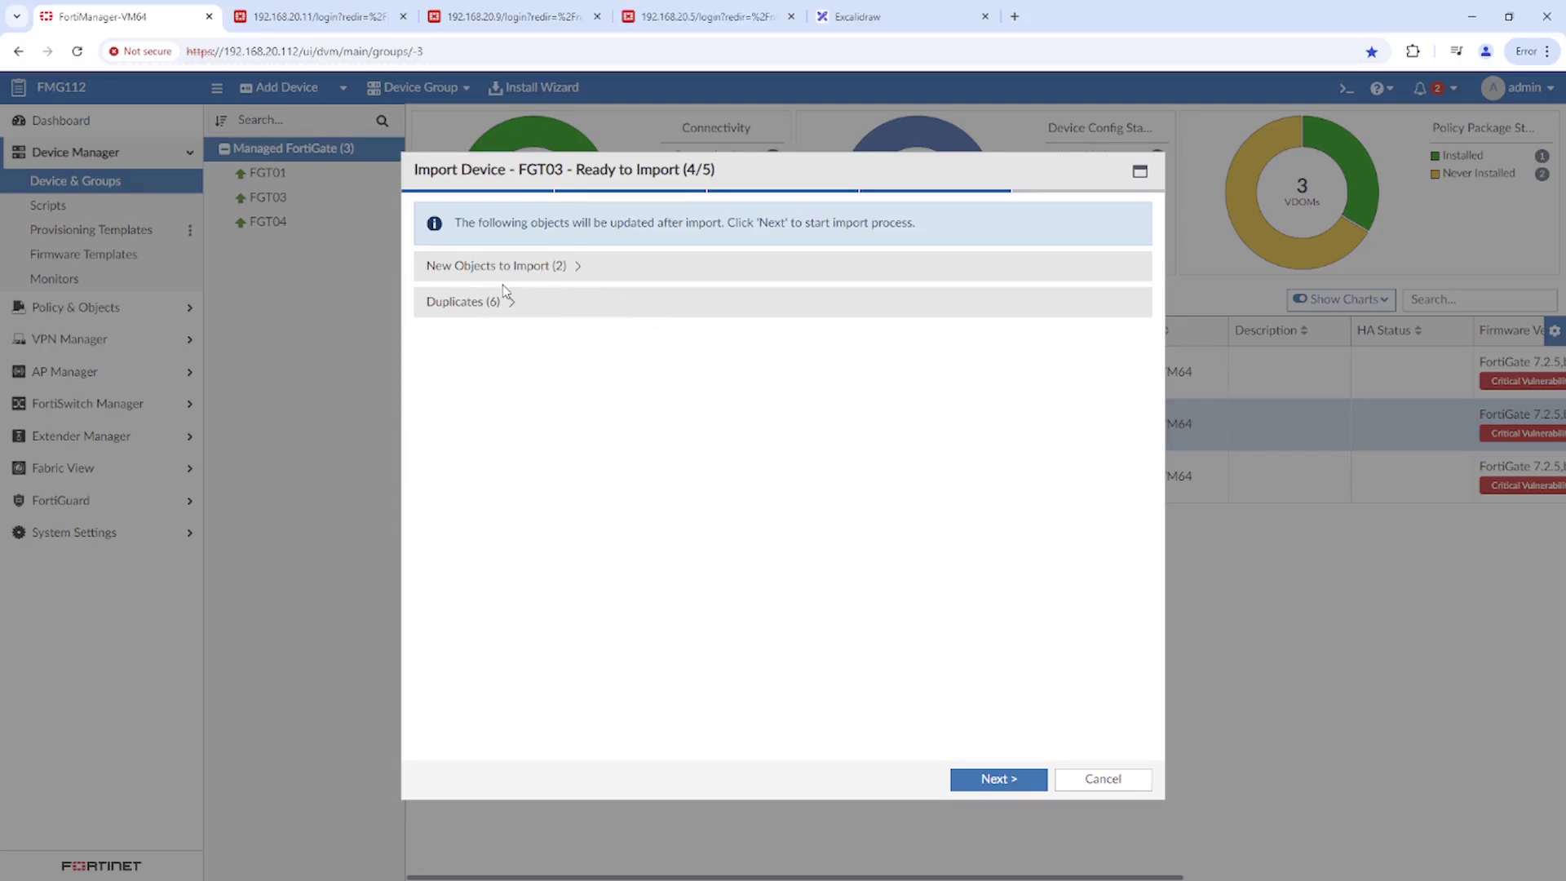
Review new objects HQ-Prinetr and custom_service_1 plus the duplicates, then import FGT03's package.
{"action": "left_click", "coordinate": [576, 268]}
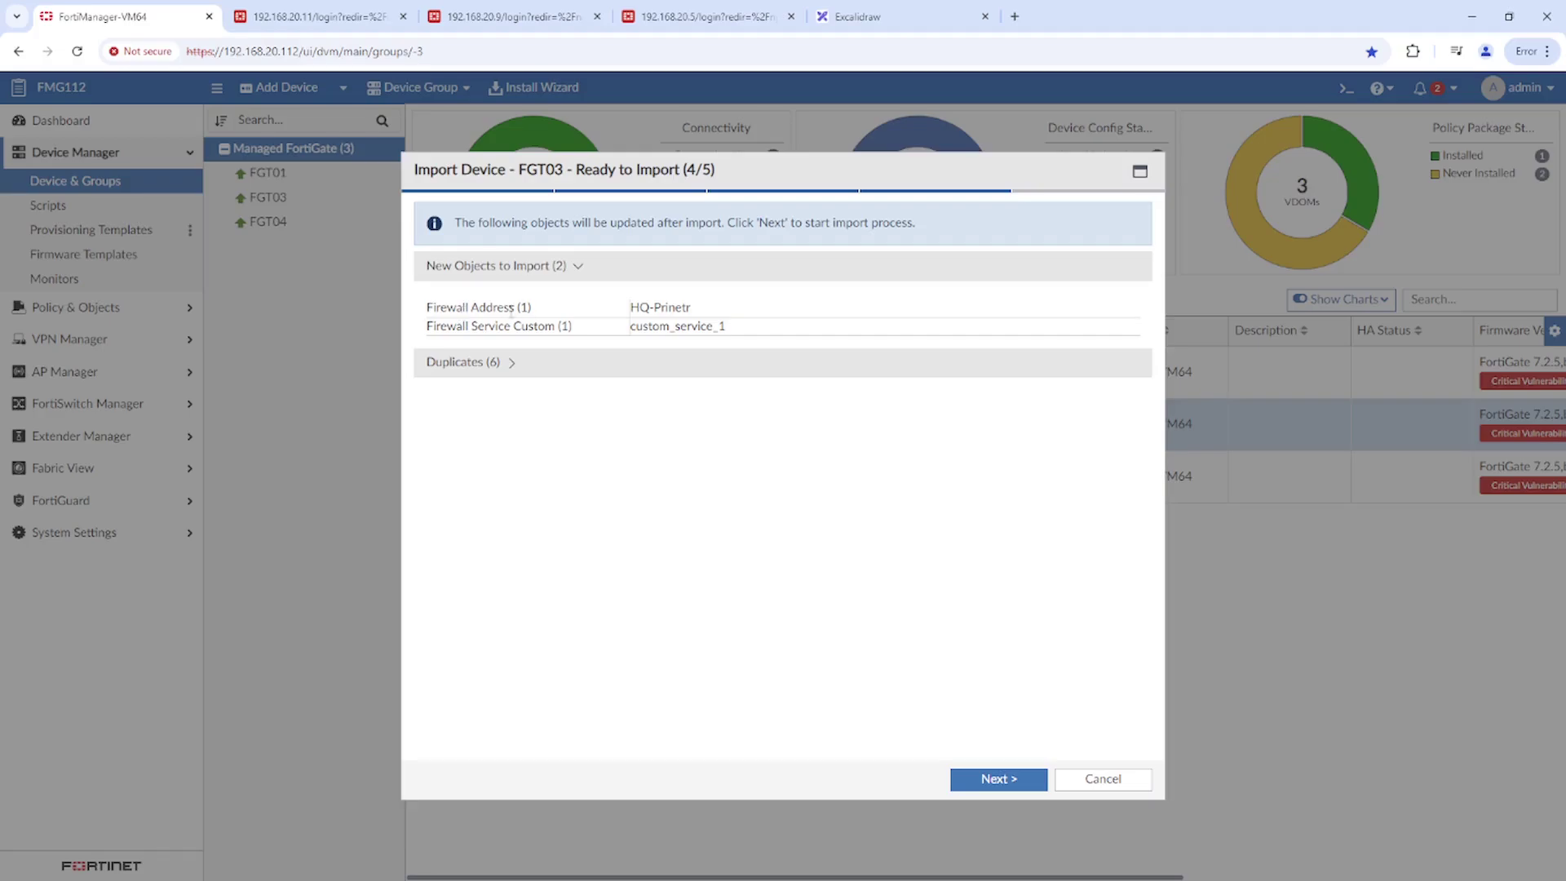
{"action": "left_click_drag", "start_coordinate": [630, 307], "coordinate": [709, 314]}
{"action": "left_click_drag", "start_coordinate": [633, 327], "coordinate": [749, 330]}
{"action": "left_click", "coordinate": [485, 369]}
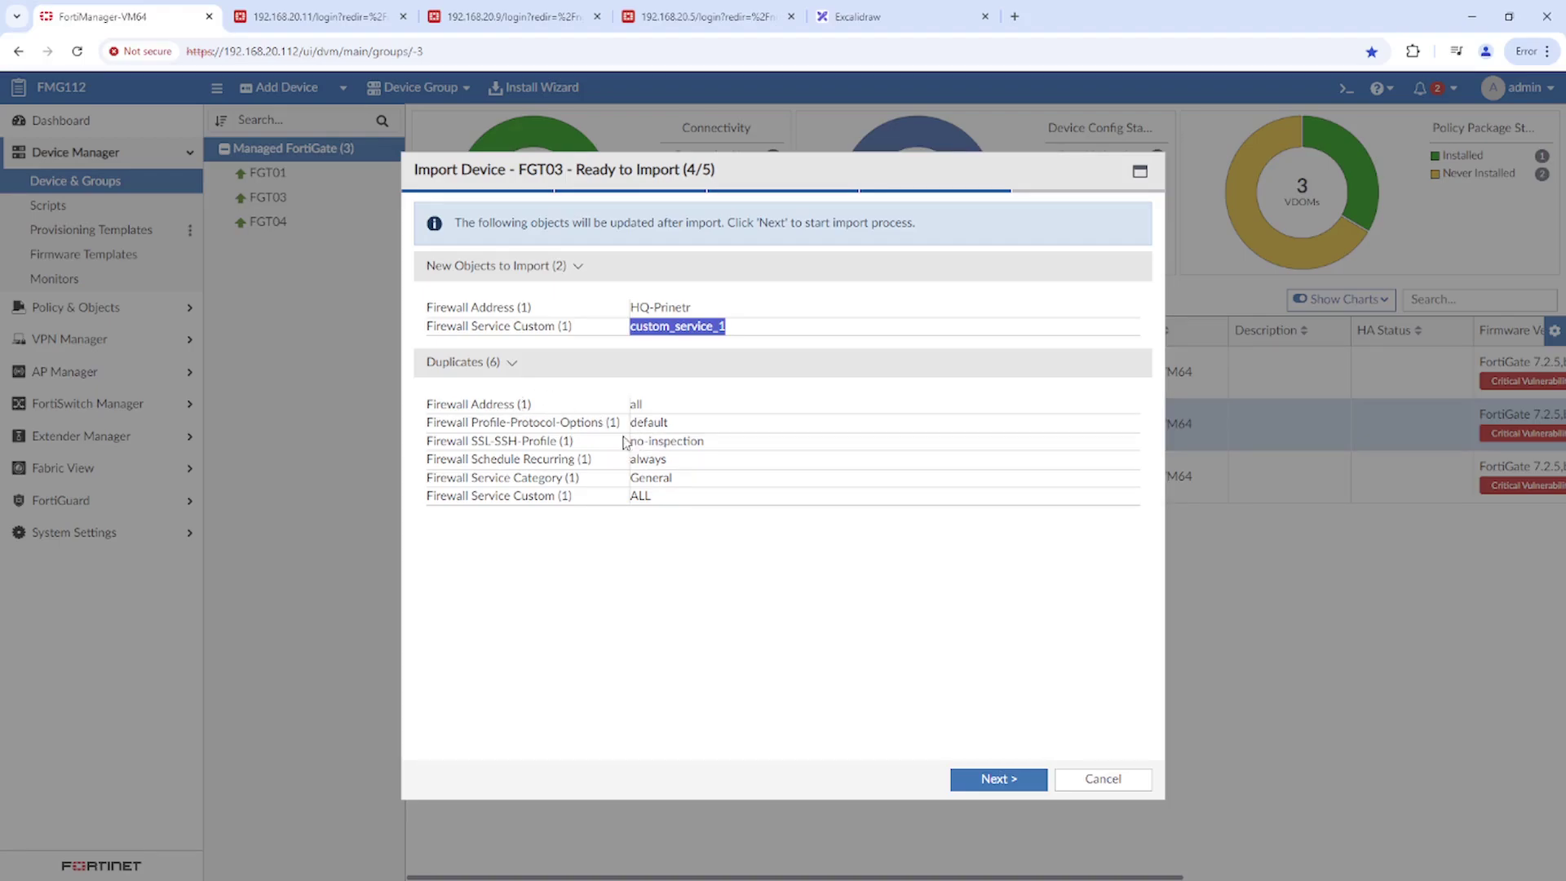
{"action": "left_click", "coordinate": [996, 779]}
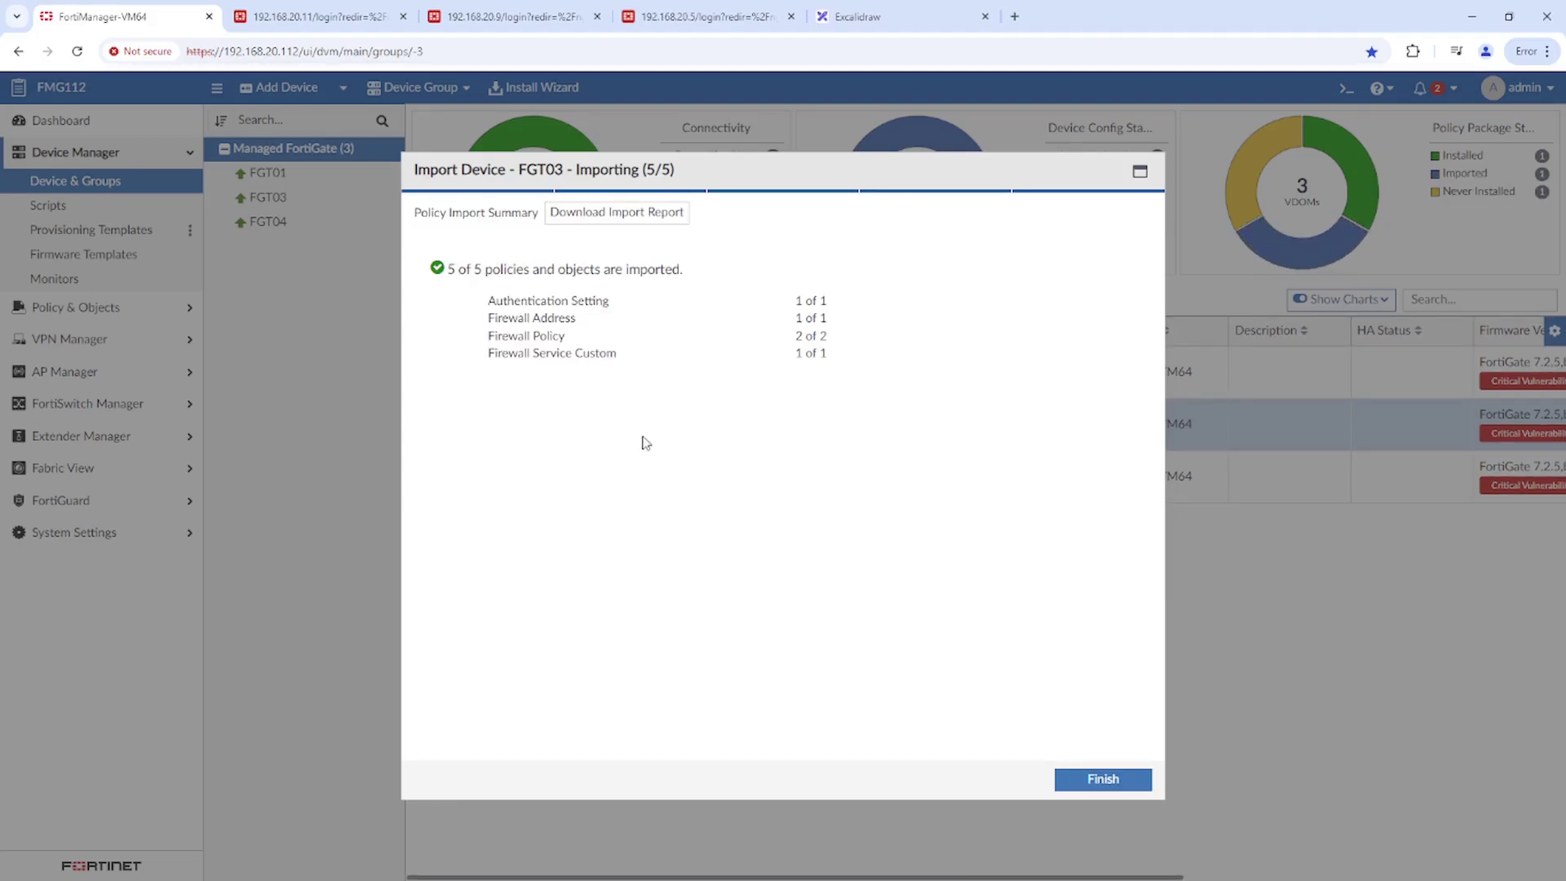
Download and read the FGT03 import report in Notepad, close it, and finish the import.
{"action": "left_click", "coordinate": [619, 213]}
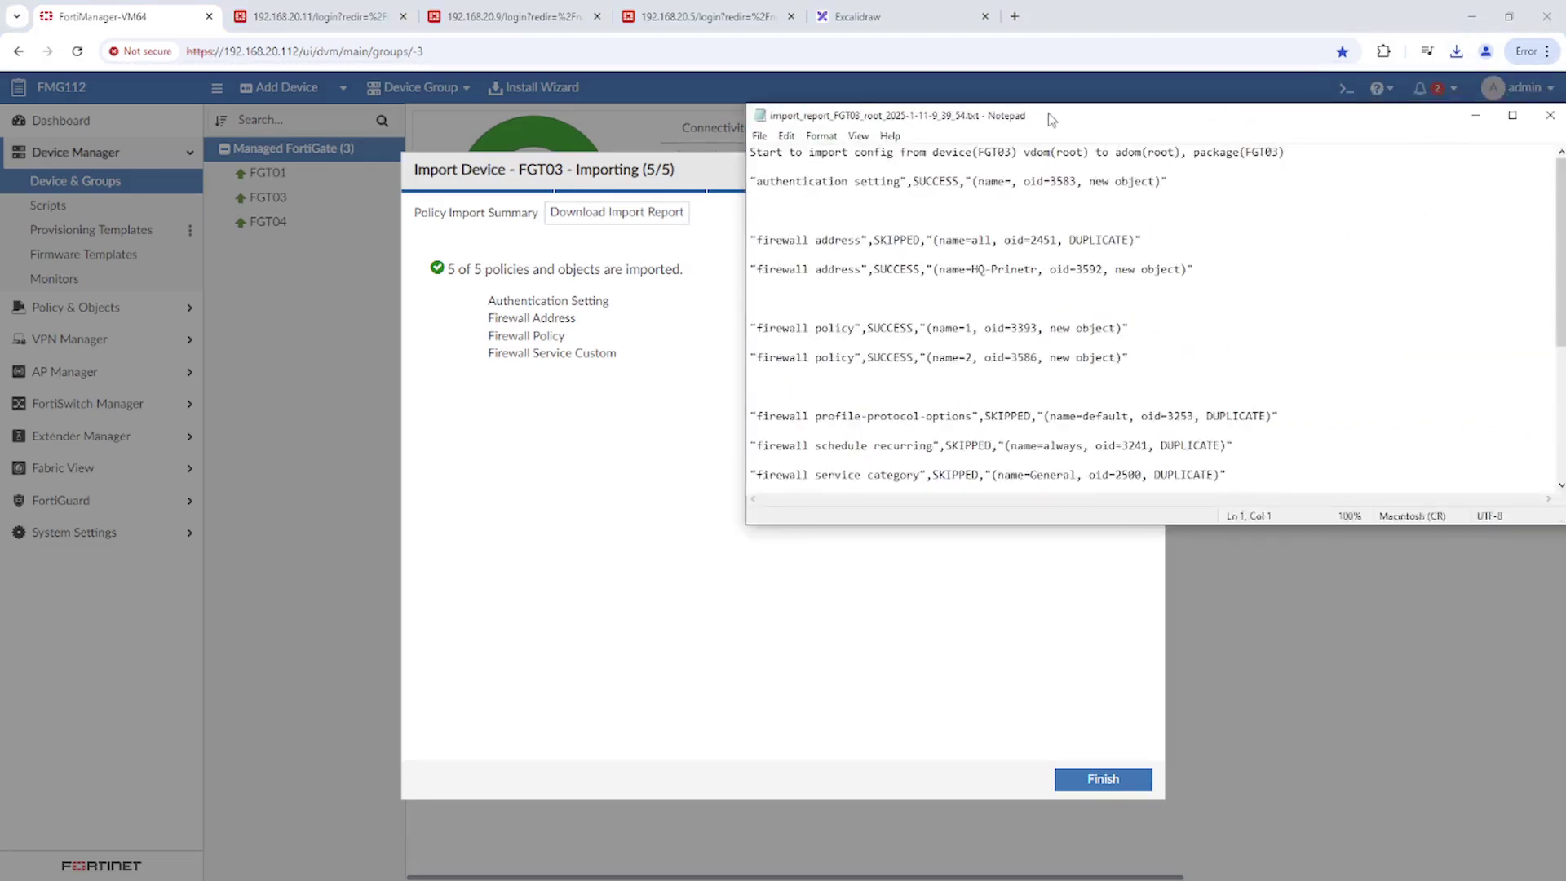
{"action": "left_click_drag", "start_coordinate": [979, 17], "coordinate": [699, 166]}
{"action": "scroll", "coordinate": [887, 440], "scroll_direction": "down", "scroll_amount": 5}
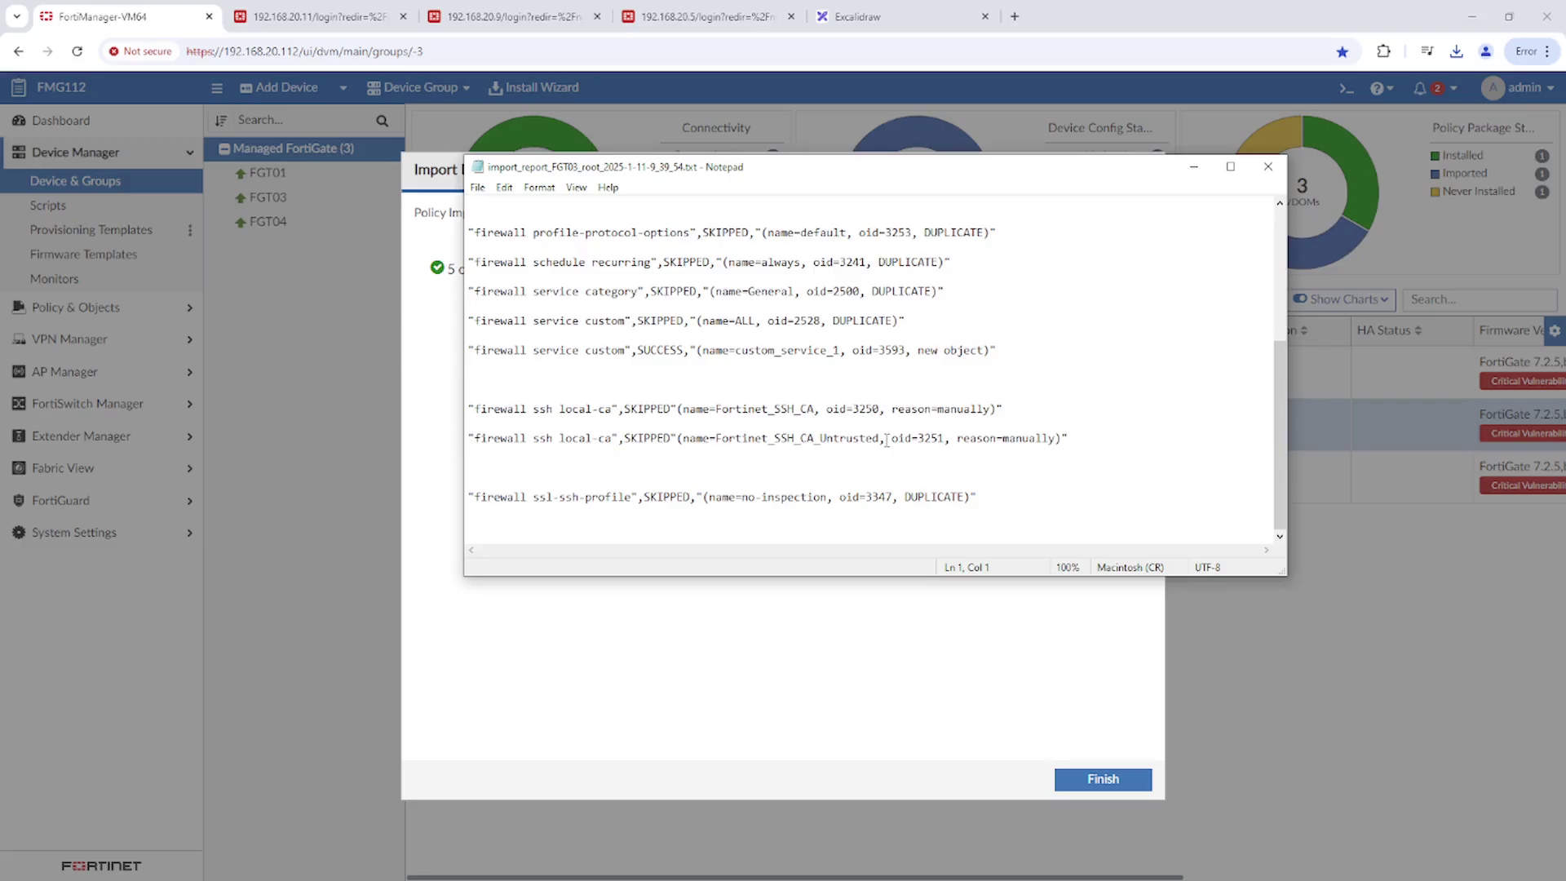
{"action": "scroll", "coordinate": [897, 375], "scroll_direction": "up", "scroll_amount": 3}
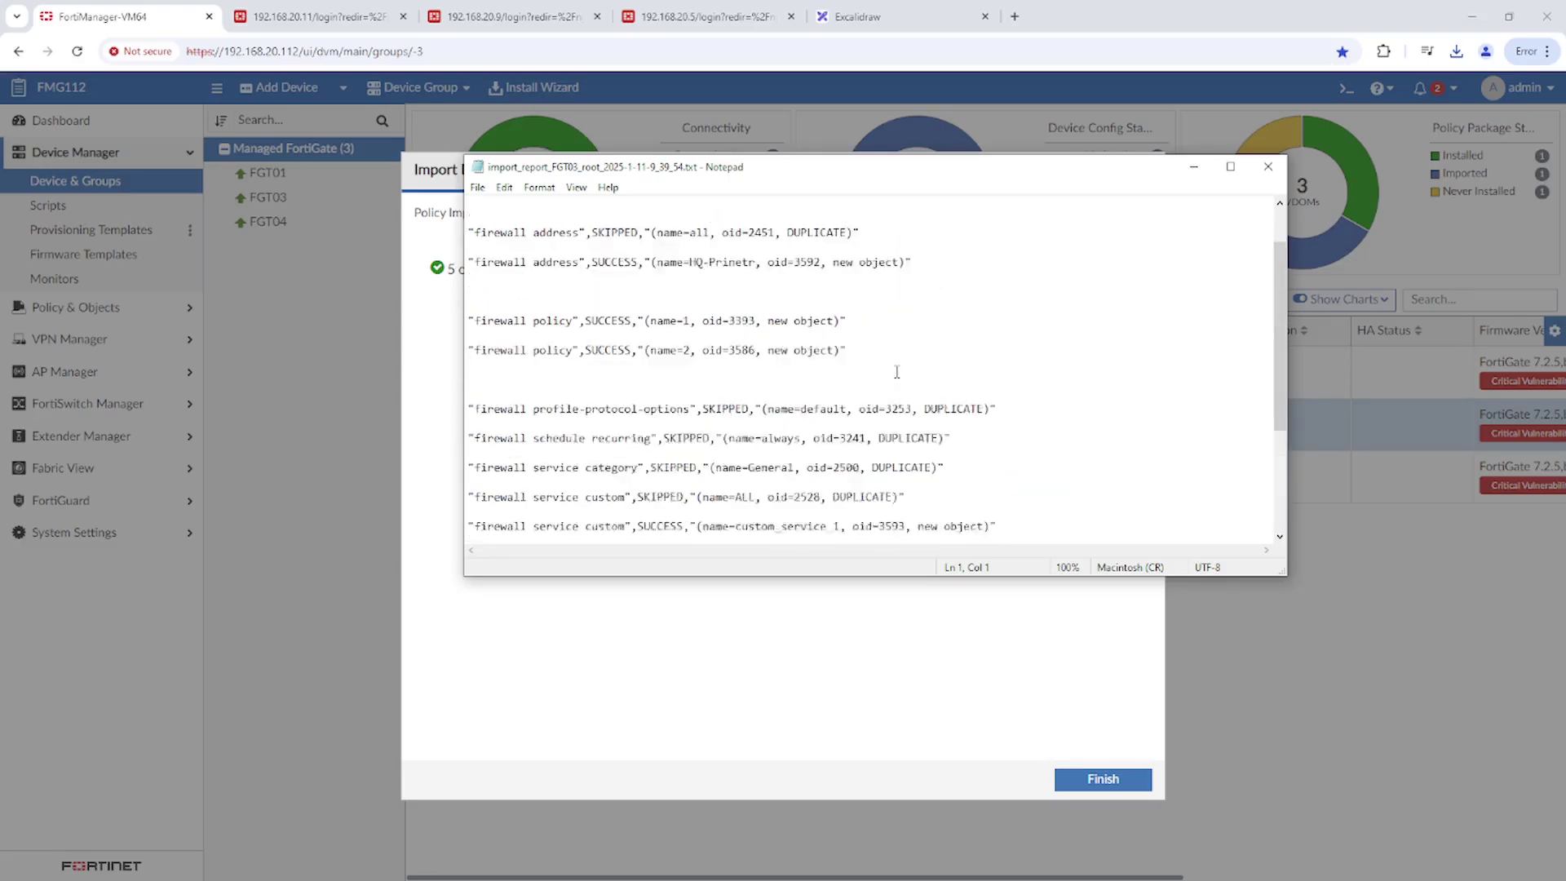
{"action": "left_click", "coordinate": [1268, 166]}
{"action": "left_click", "coordinate": [1103, 779]}
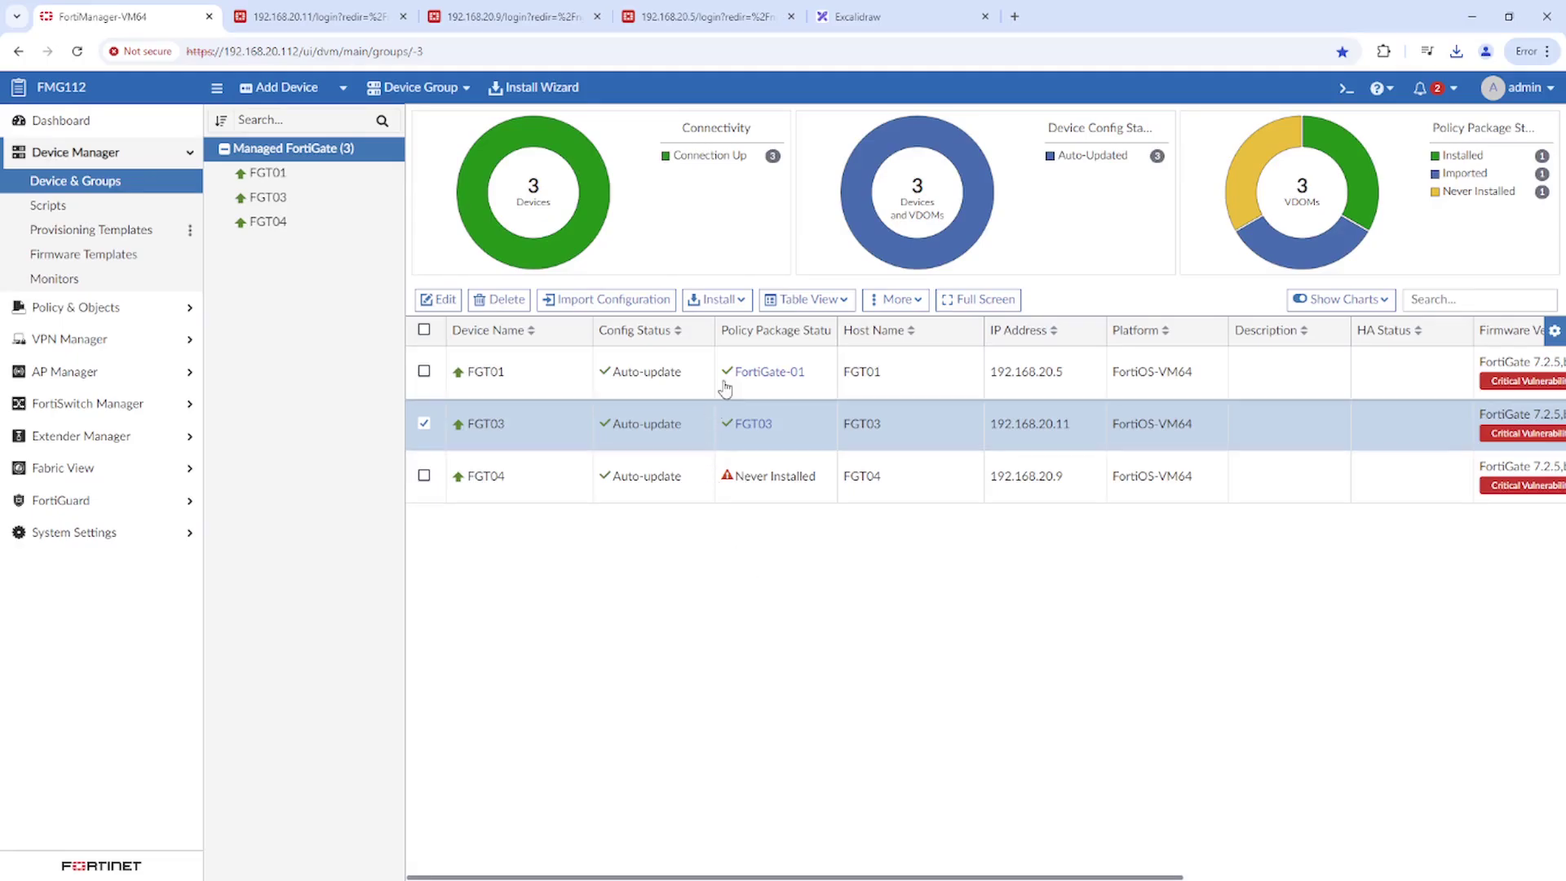
{"action": "mouse_move", "coordinate": [736, 428]}
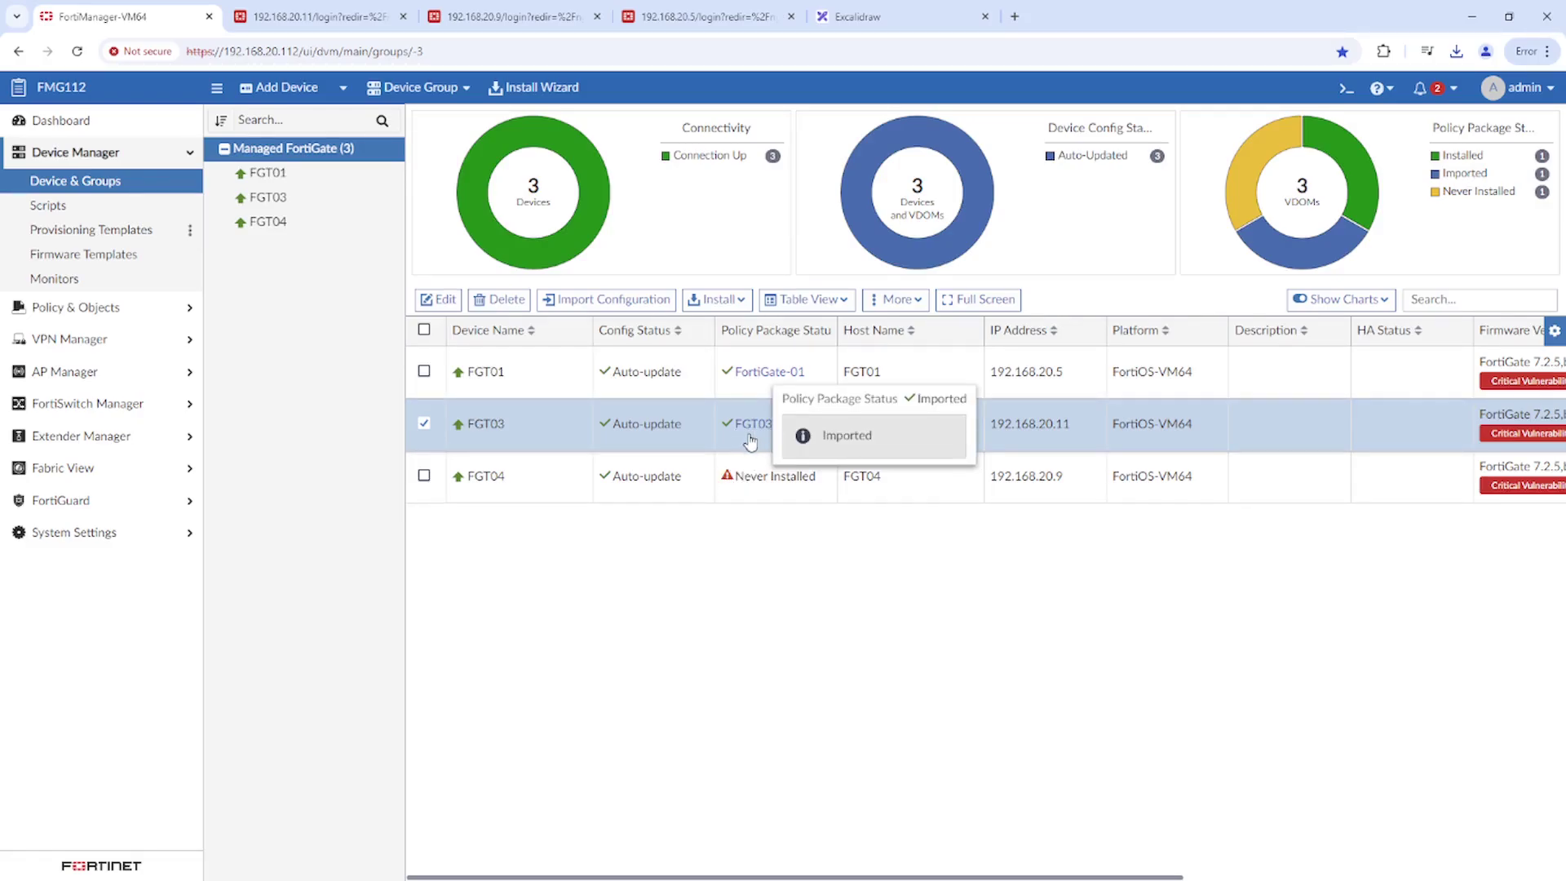
Import FGT04's policy package, accepting the port1 mapping, through to the Object Conflicts step.
{"action": "right_click", "coordinate": [550, 487]}
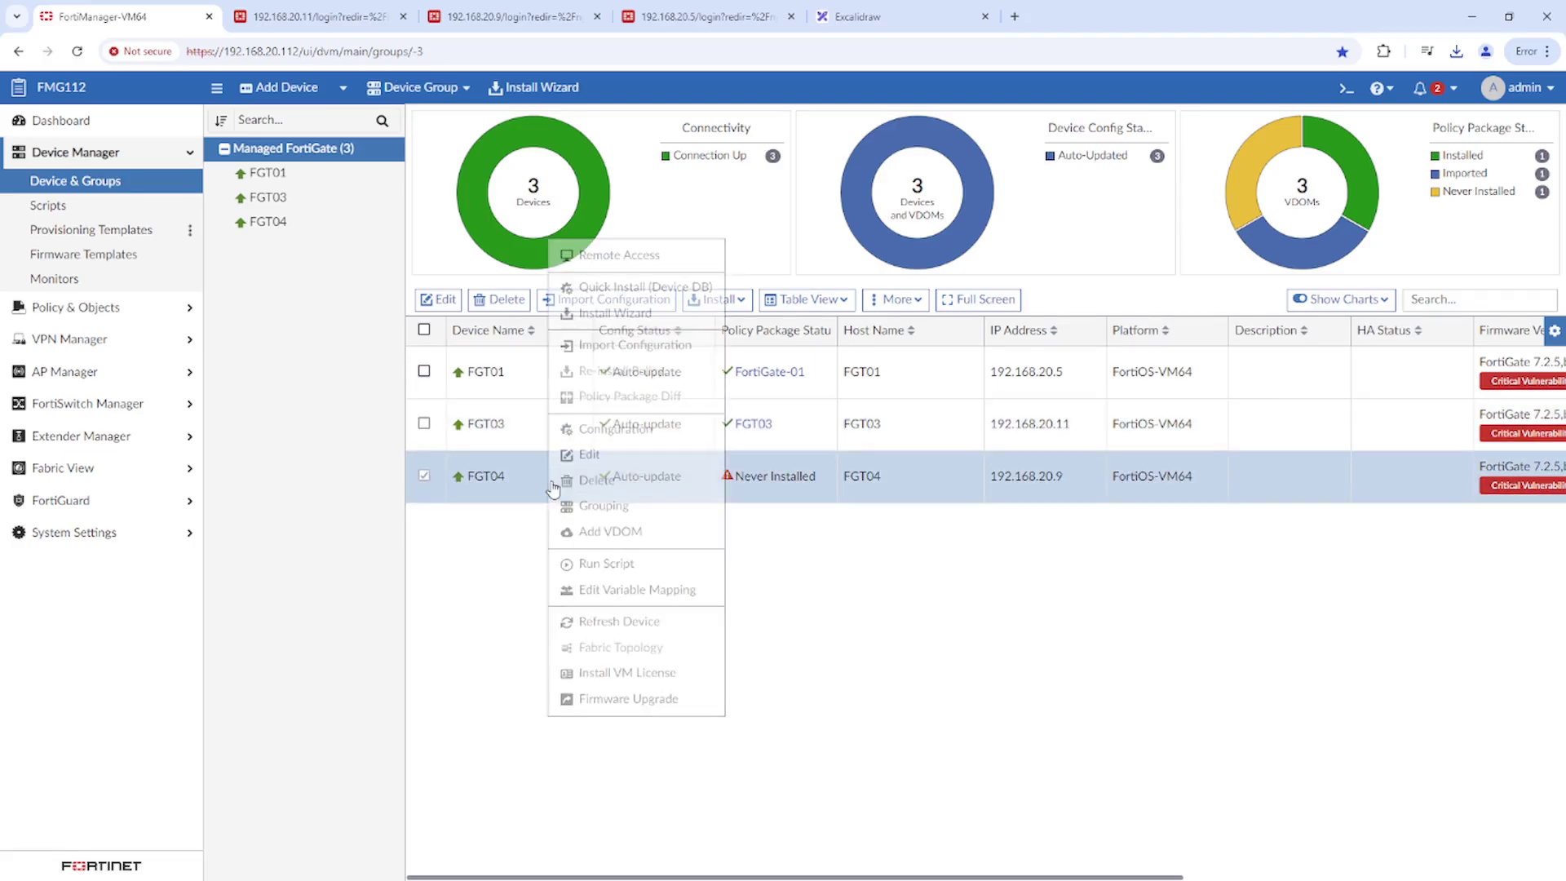
{"action": "left_click", "coordinate": [605, 346]}
{"action": "left_click", "coordinate": [642, 285]}
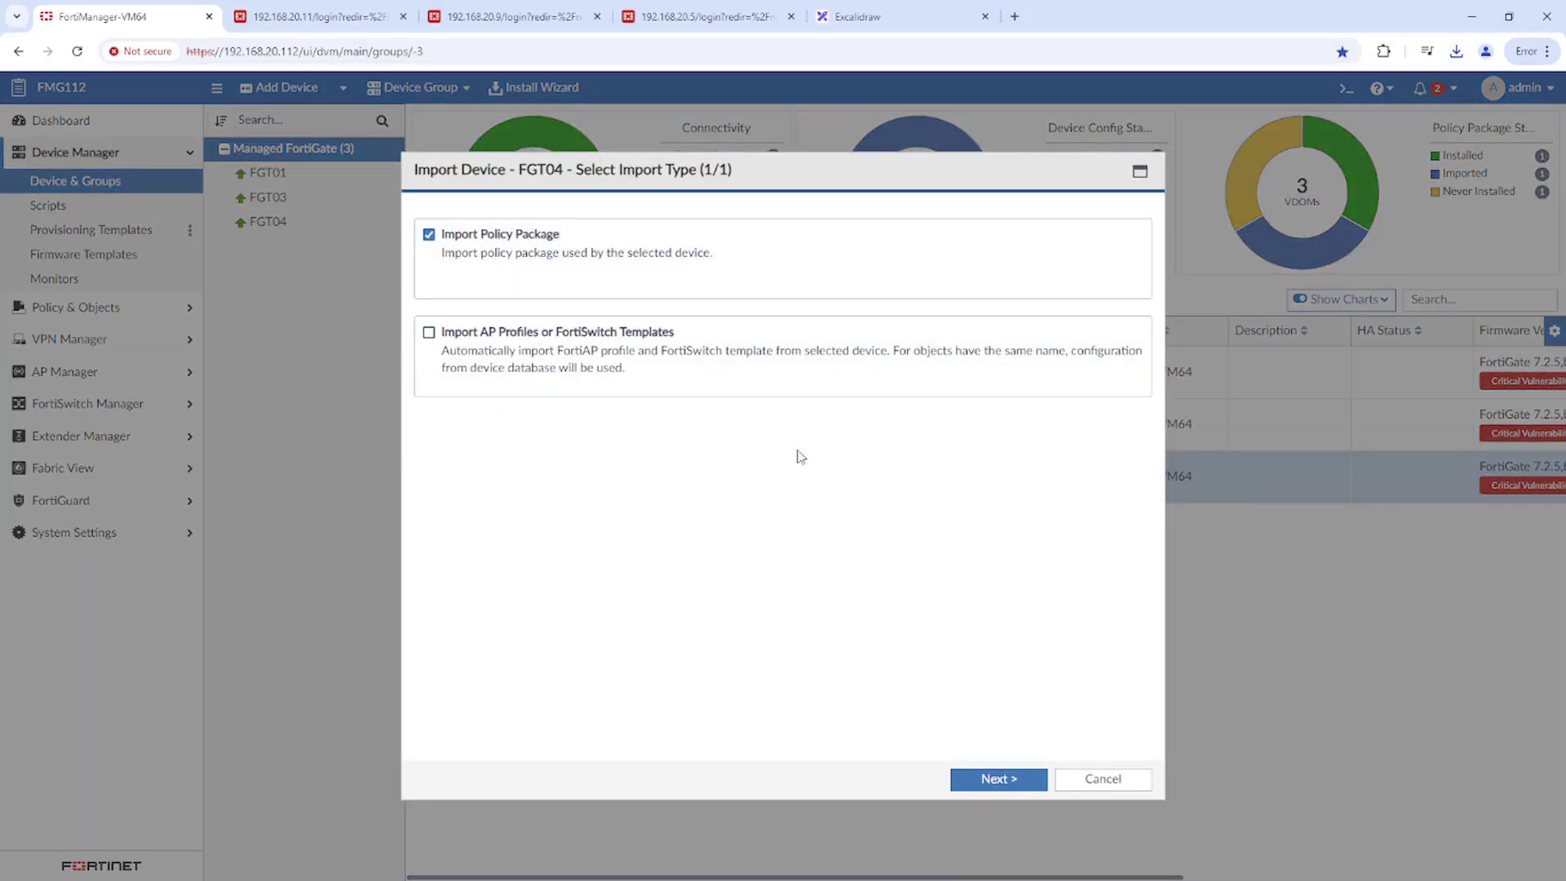
{"action": "left_click", "coordinate": [998, 786]}
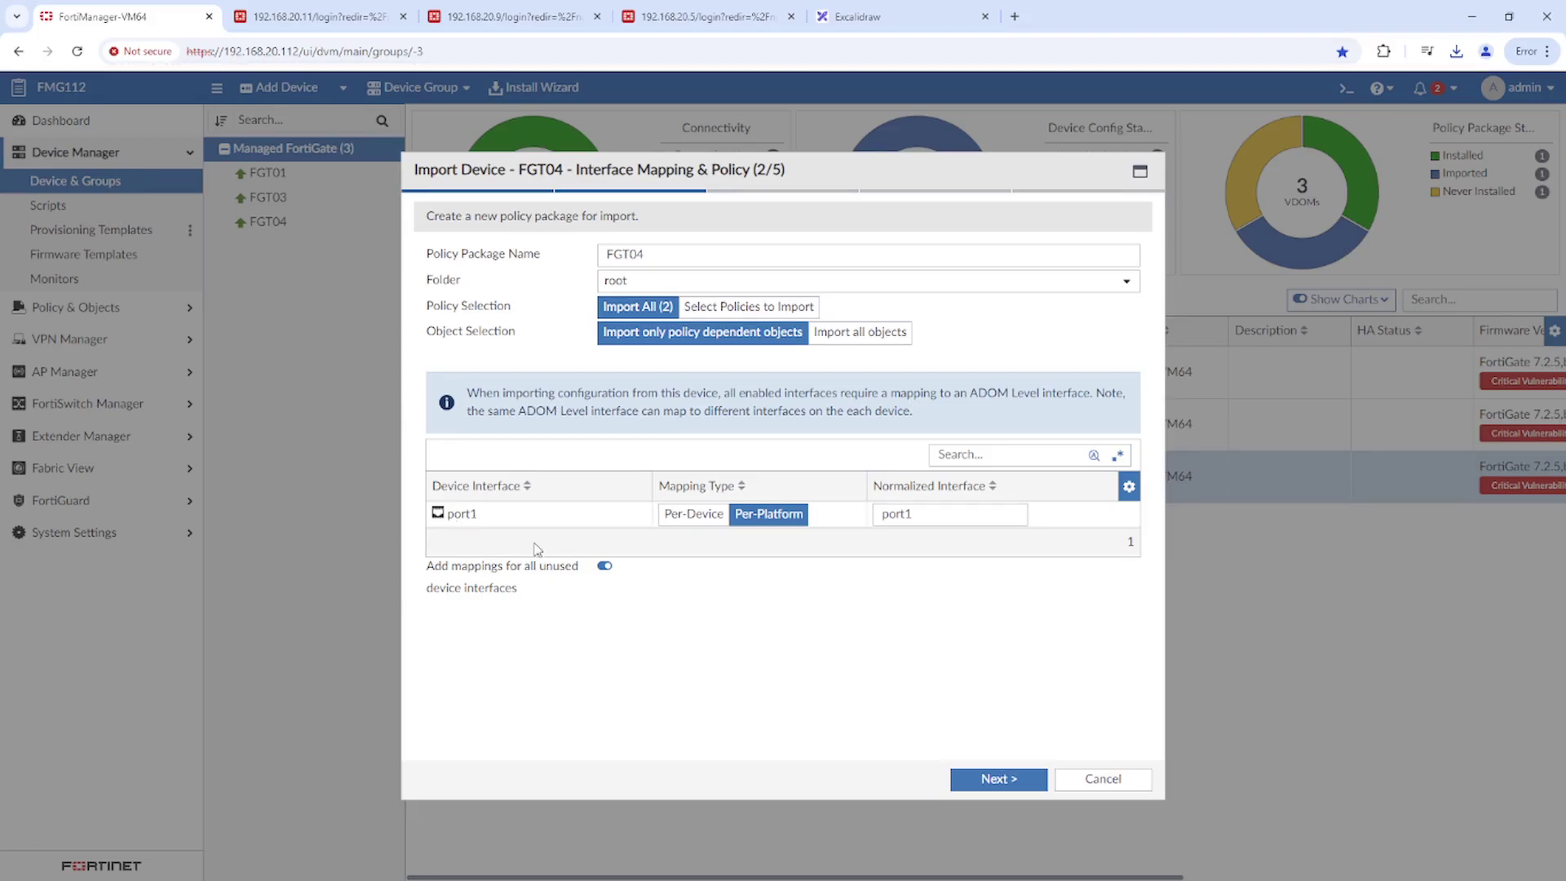
{"action": "left_click", "coordinate": [1001, 777]}
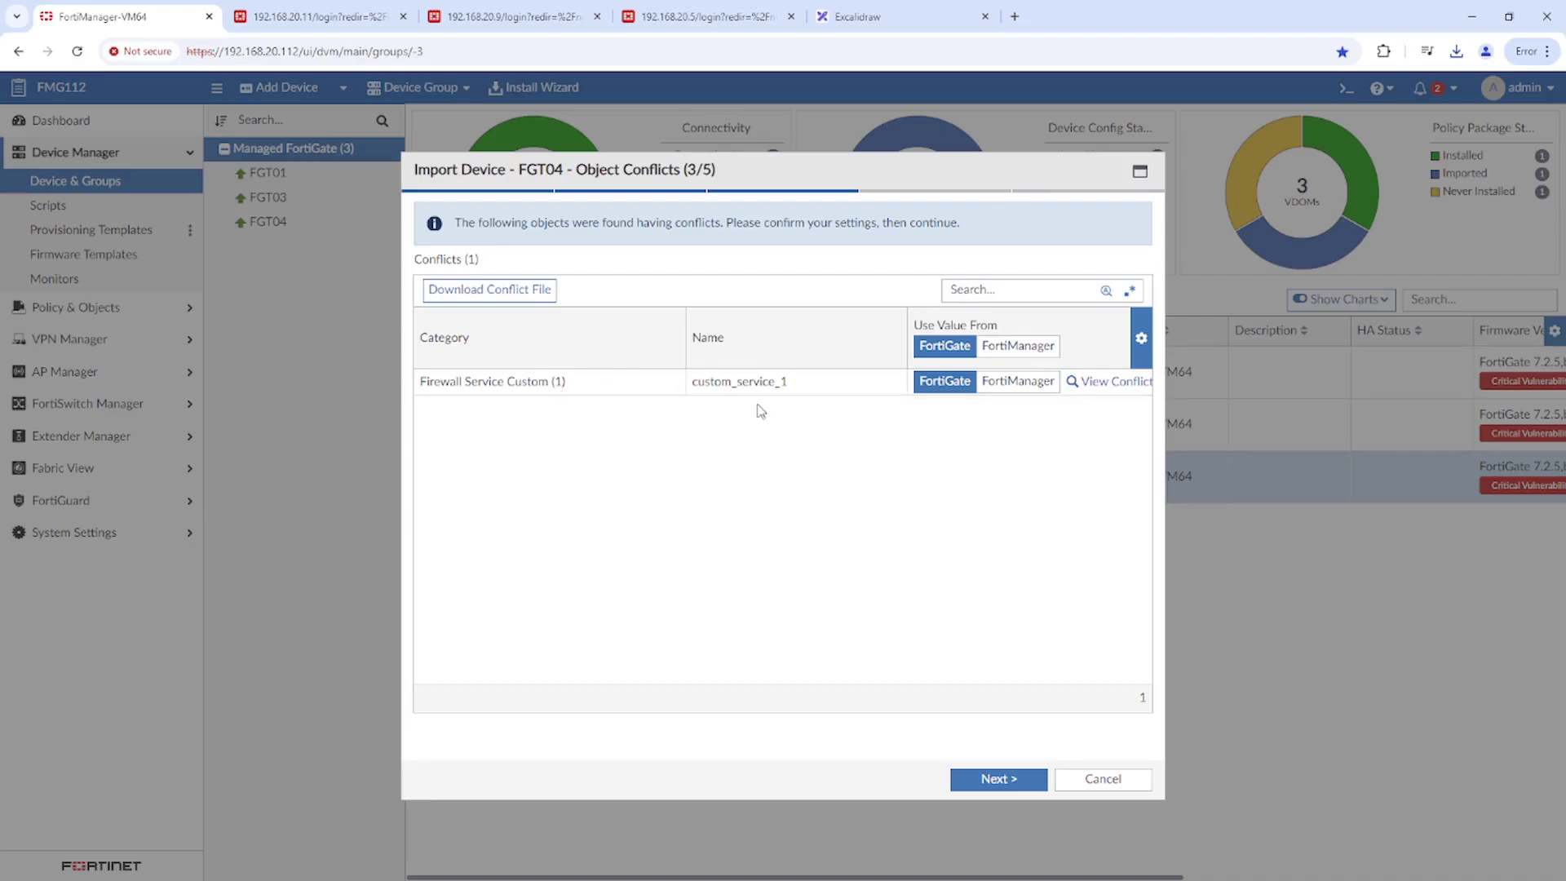
Compare custom_service_1's tcp-portrange, FortiGate 6581 versus FortiManager 6589, then duplicate the browser tab.
{"action": "left_click_drag", "start_coordinate": [698, 383], "coordinate": [784, 386]}
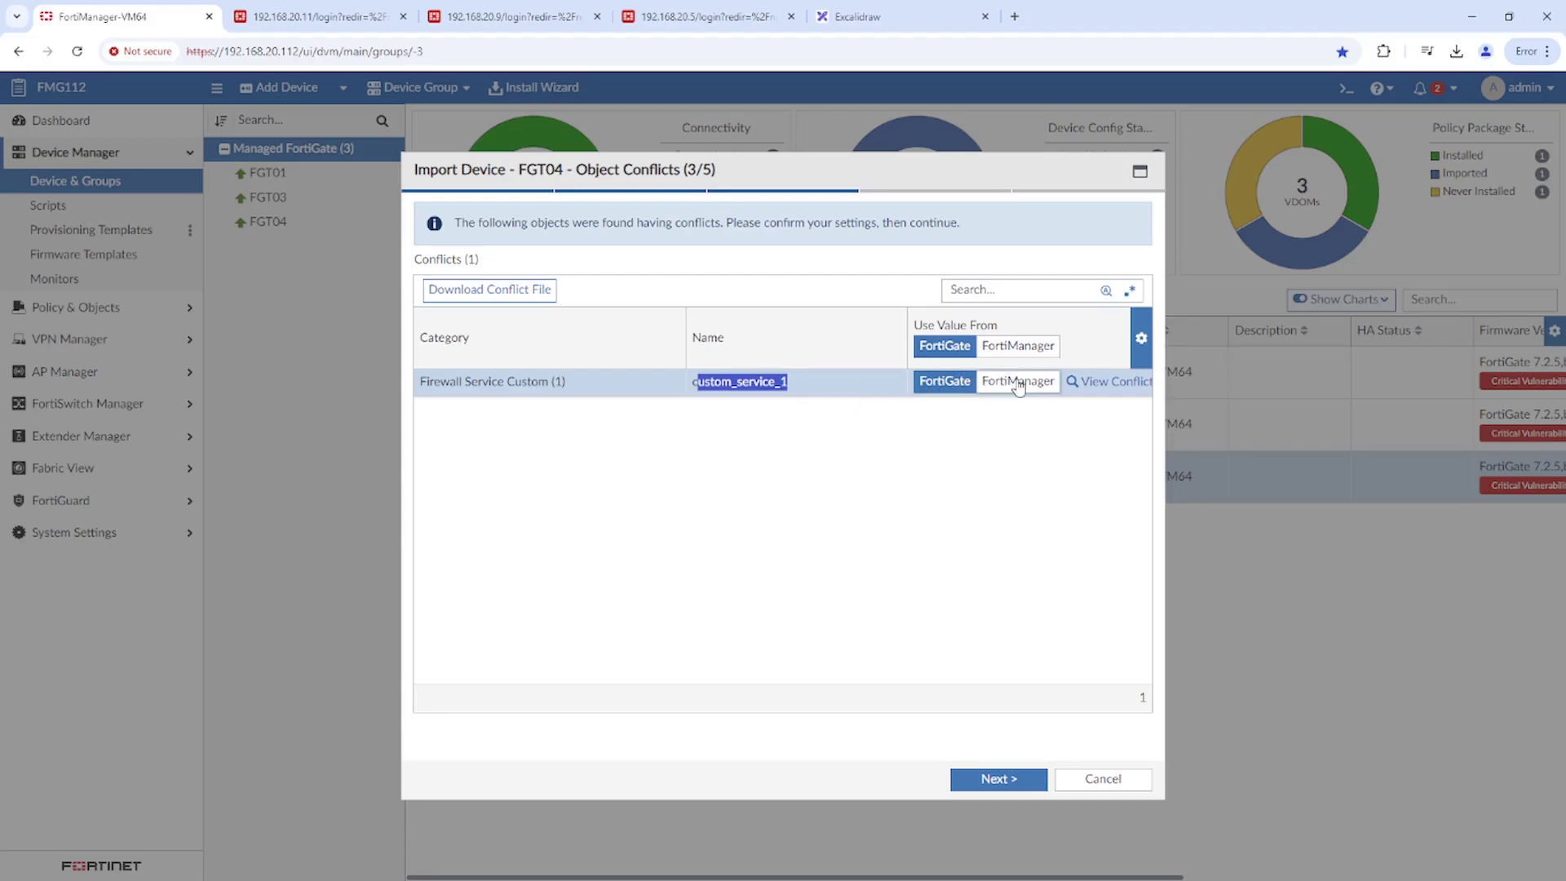
{"action": "left_click", "coordinate": [1122, 385]}
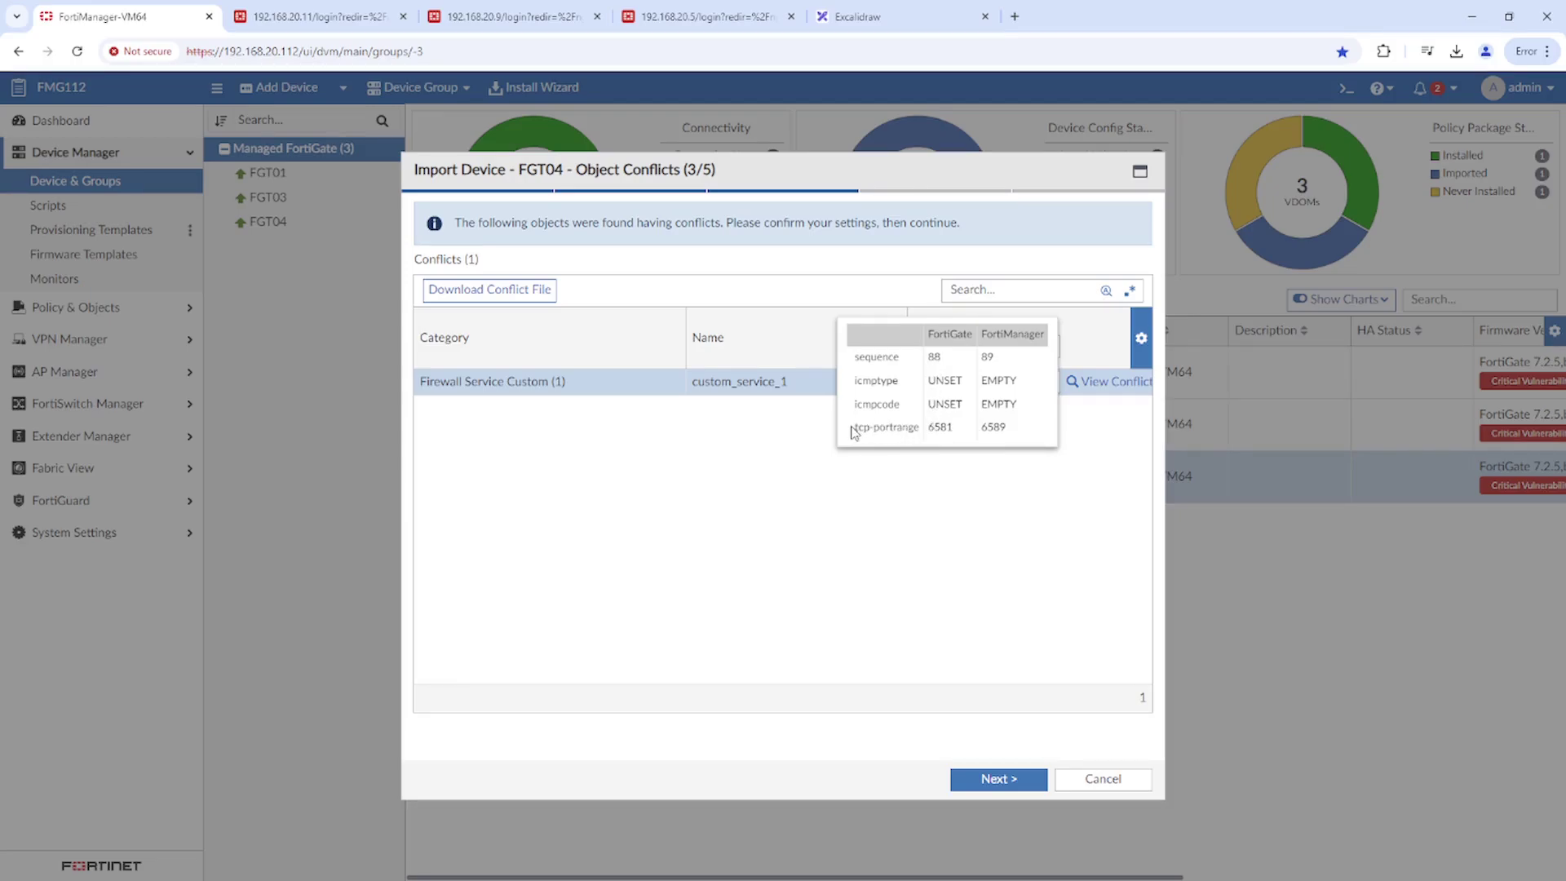
{"action": "left_click_drag", "start_coordinate": [852, 431], "coordinate": [915, 430]}
{"action": "left_click", "coordinate": [930, 521]}
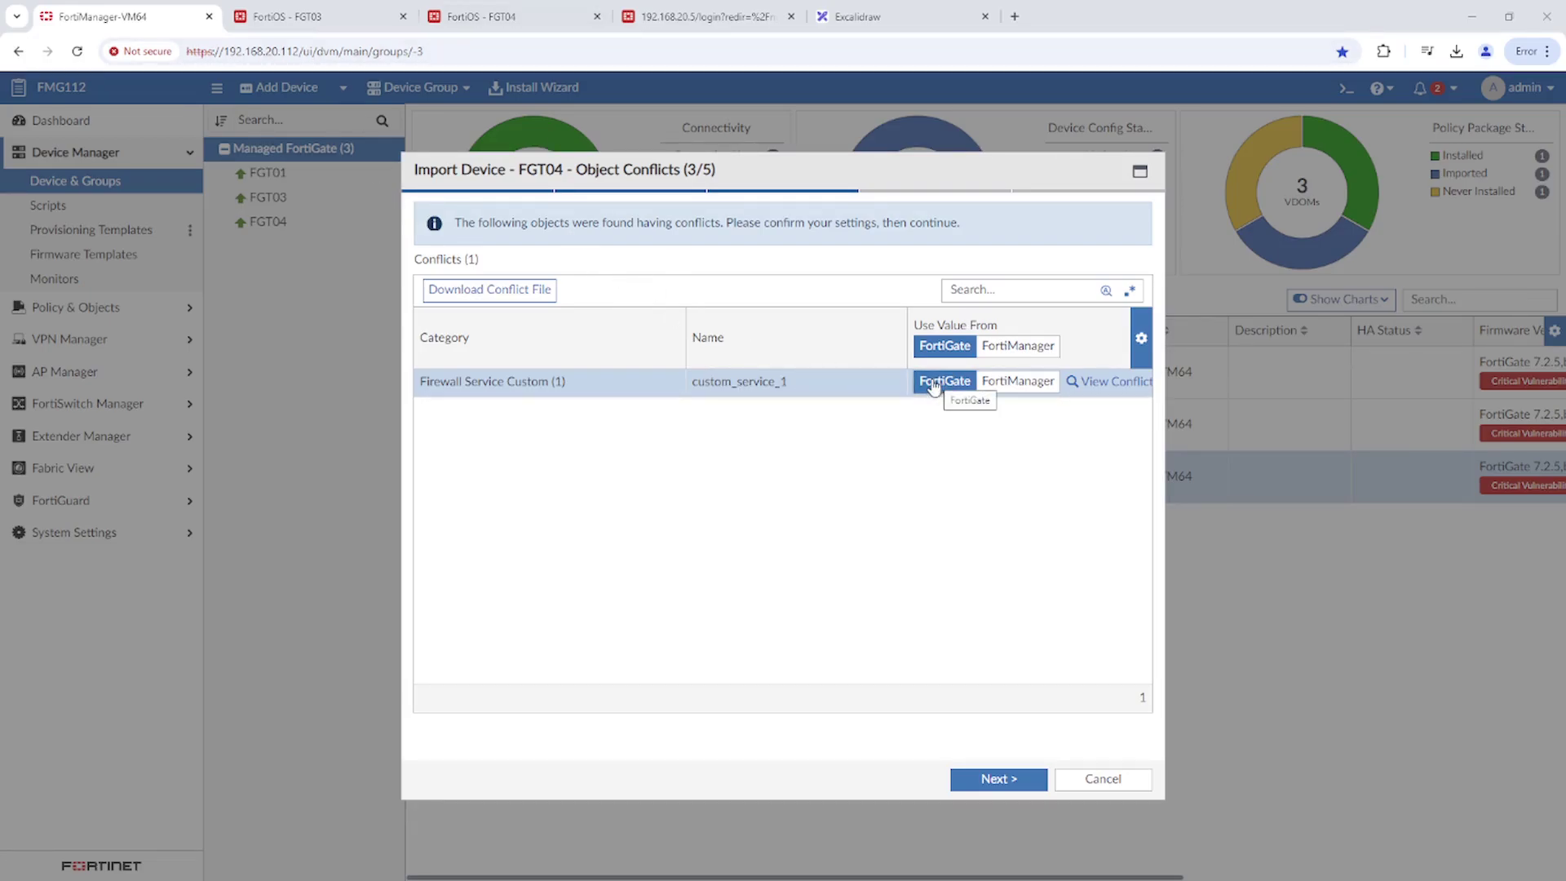
{"action": "left_click", "coordinate": [1116, 383]}
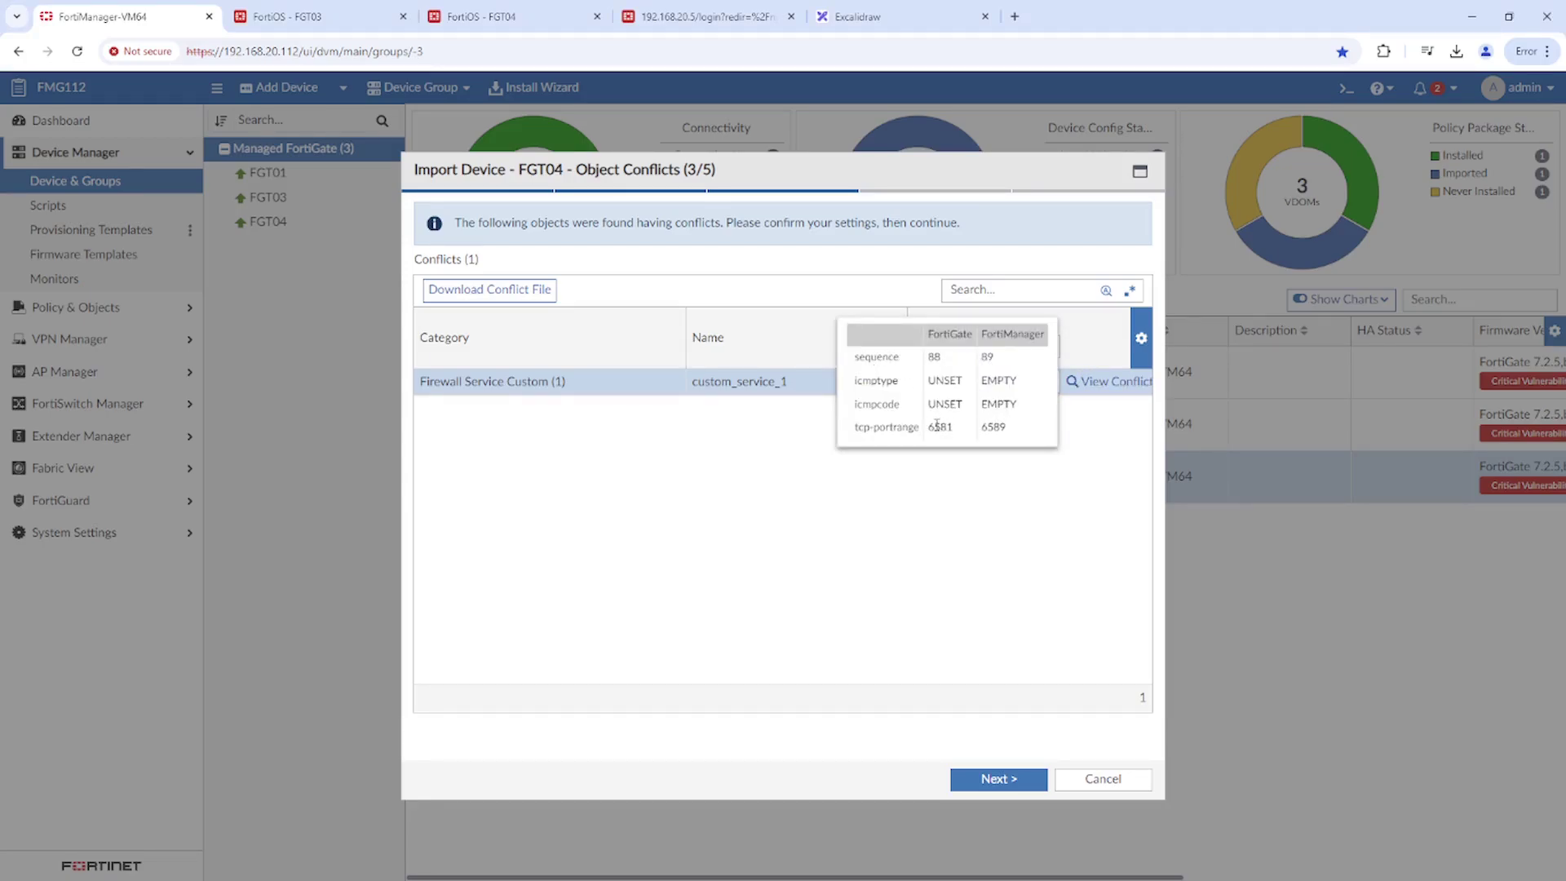
{"action": "left_click_drag", "start_coordinate": [929, 431], "coordinate": [955, 425]}
{"action": "right_click", "coordinate": [142, 20]}
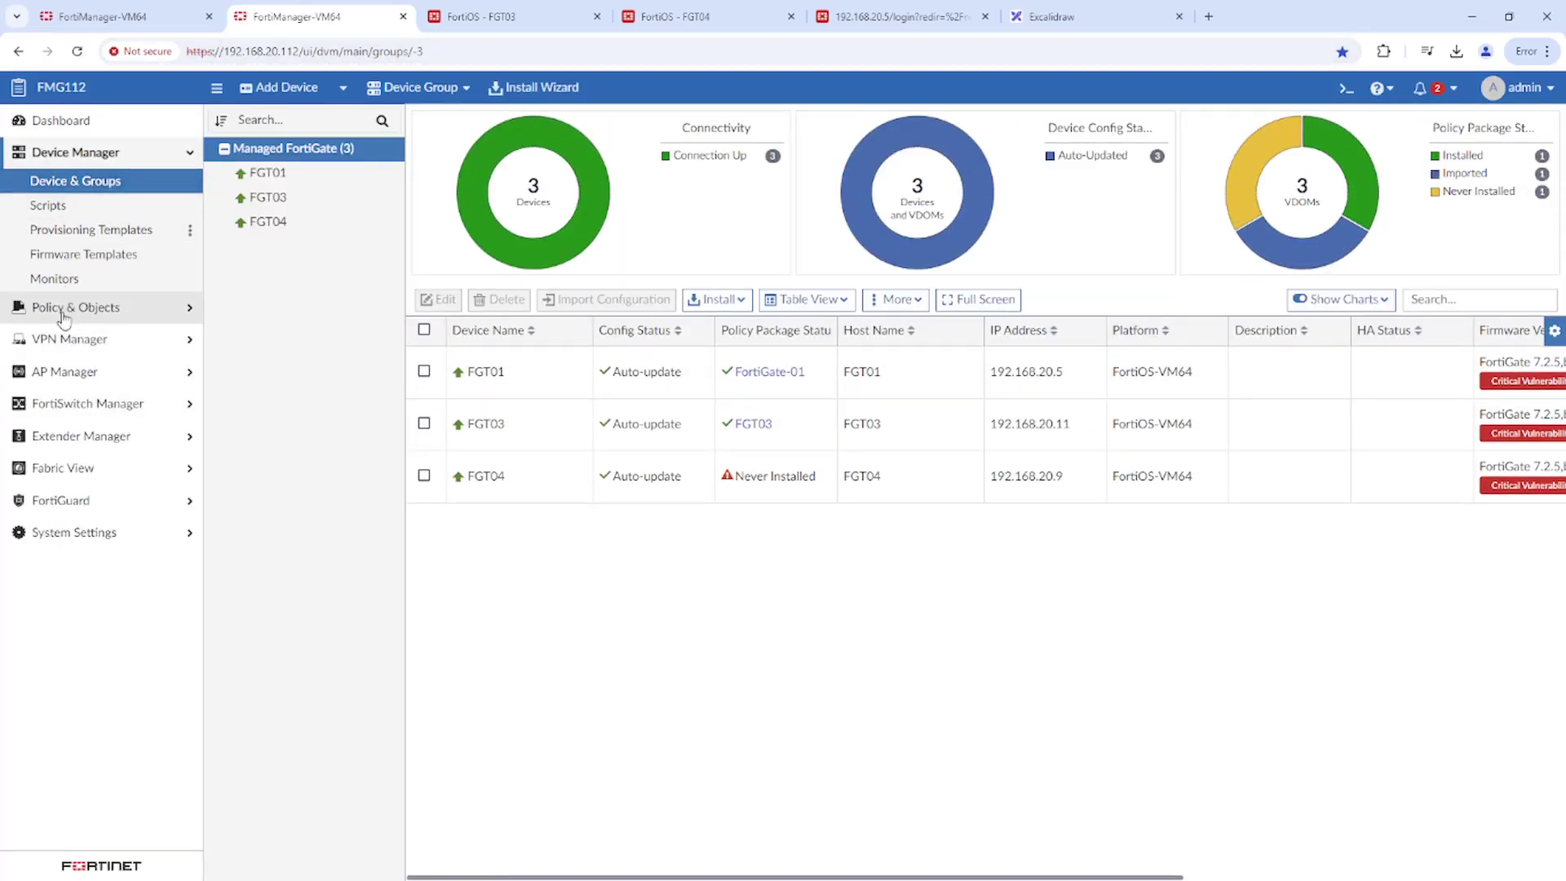
Search Firewall Objects > Services for 'cu' and open custom_service_1's settings showing TCP port 6589.
{"action": "left_click", "coordinate": [71, 307]}
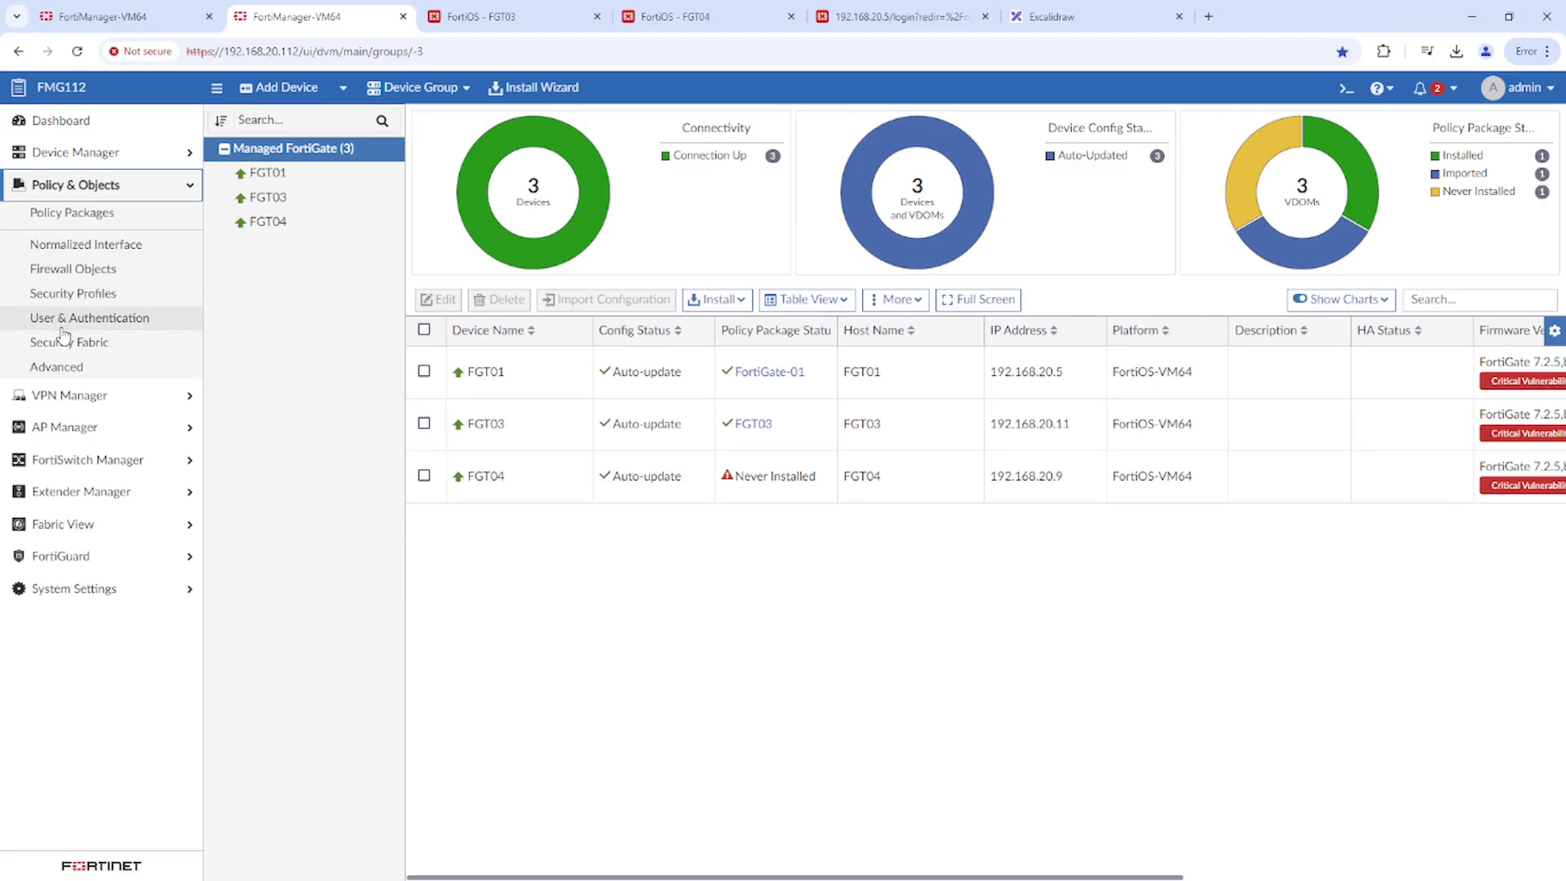
{"action": "left_click", "coordinate": [74, 269]}
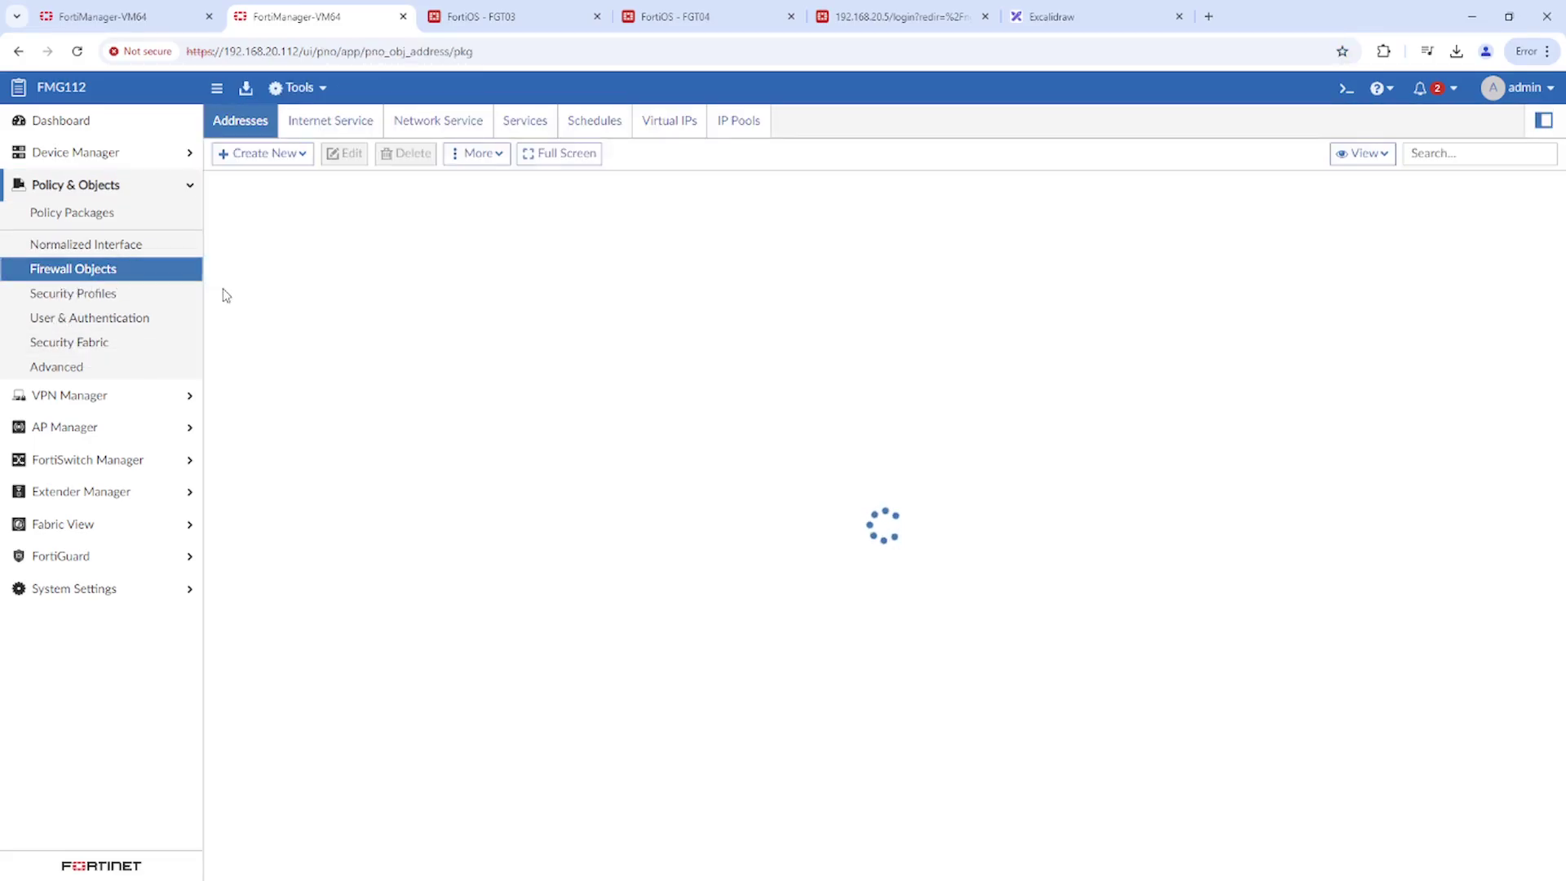
{"action": "left_click", "coordinate": [525, 121]}
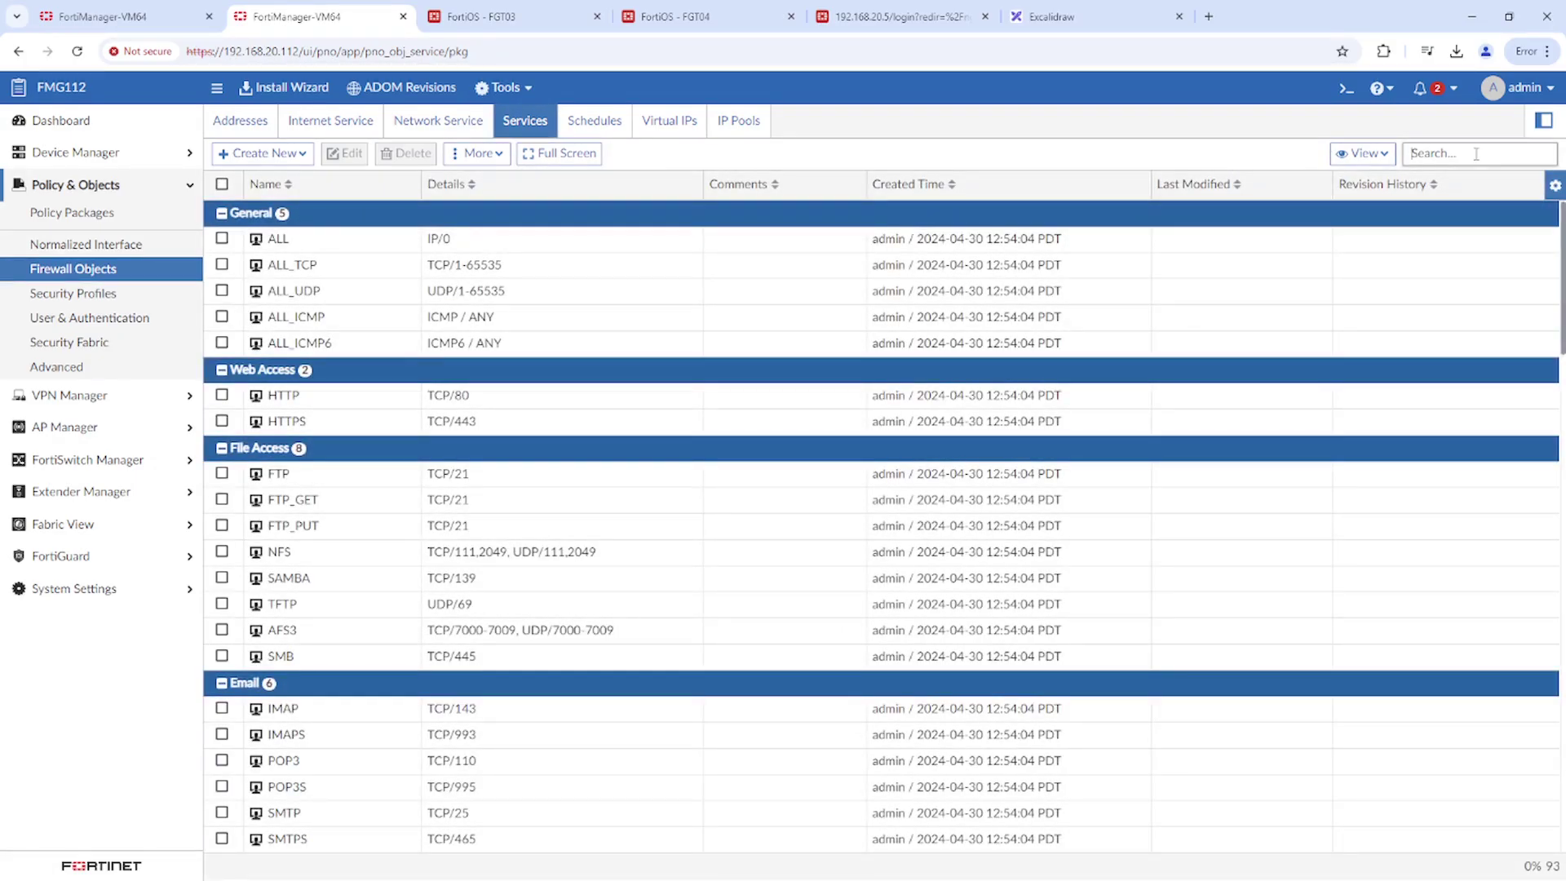
{"action": "left_click", "coordinate": [1457, 157]}
{"action": "type", "text": "cu"}
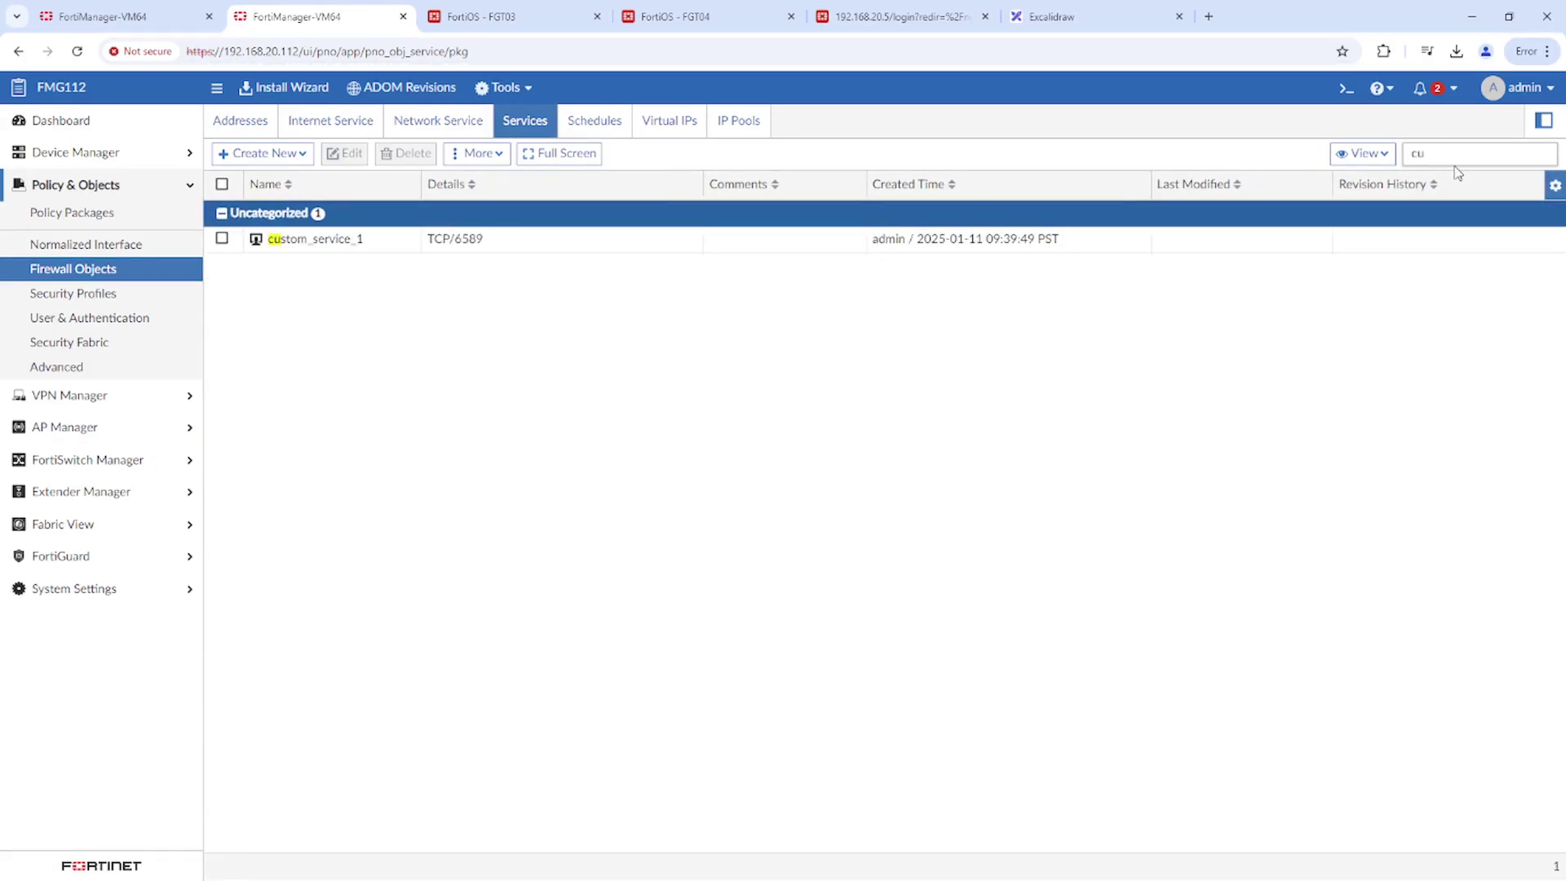
{"action": "left_click", "coordinate": [428, 245]}
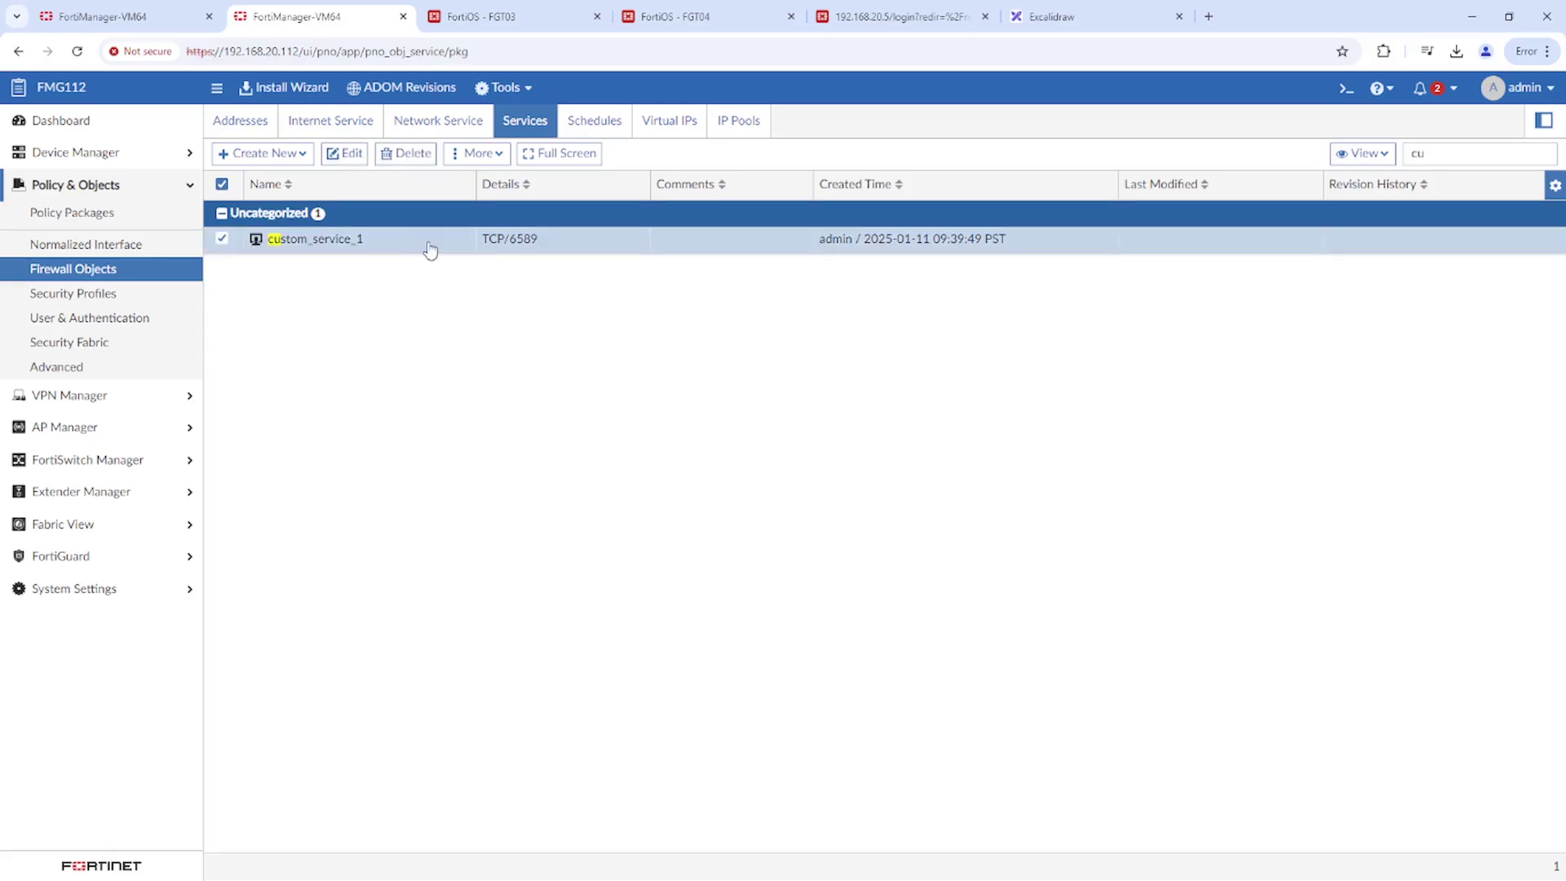
{"action": "double_click", "coordinate": [431, 245]}
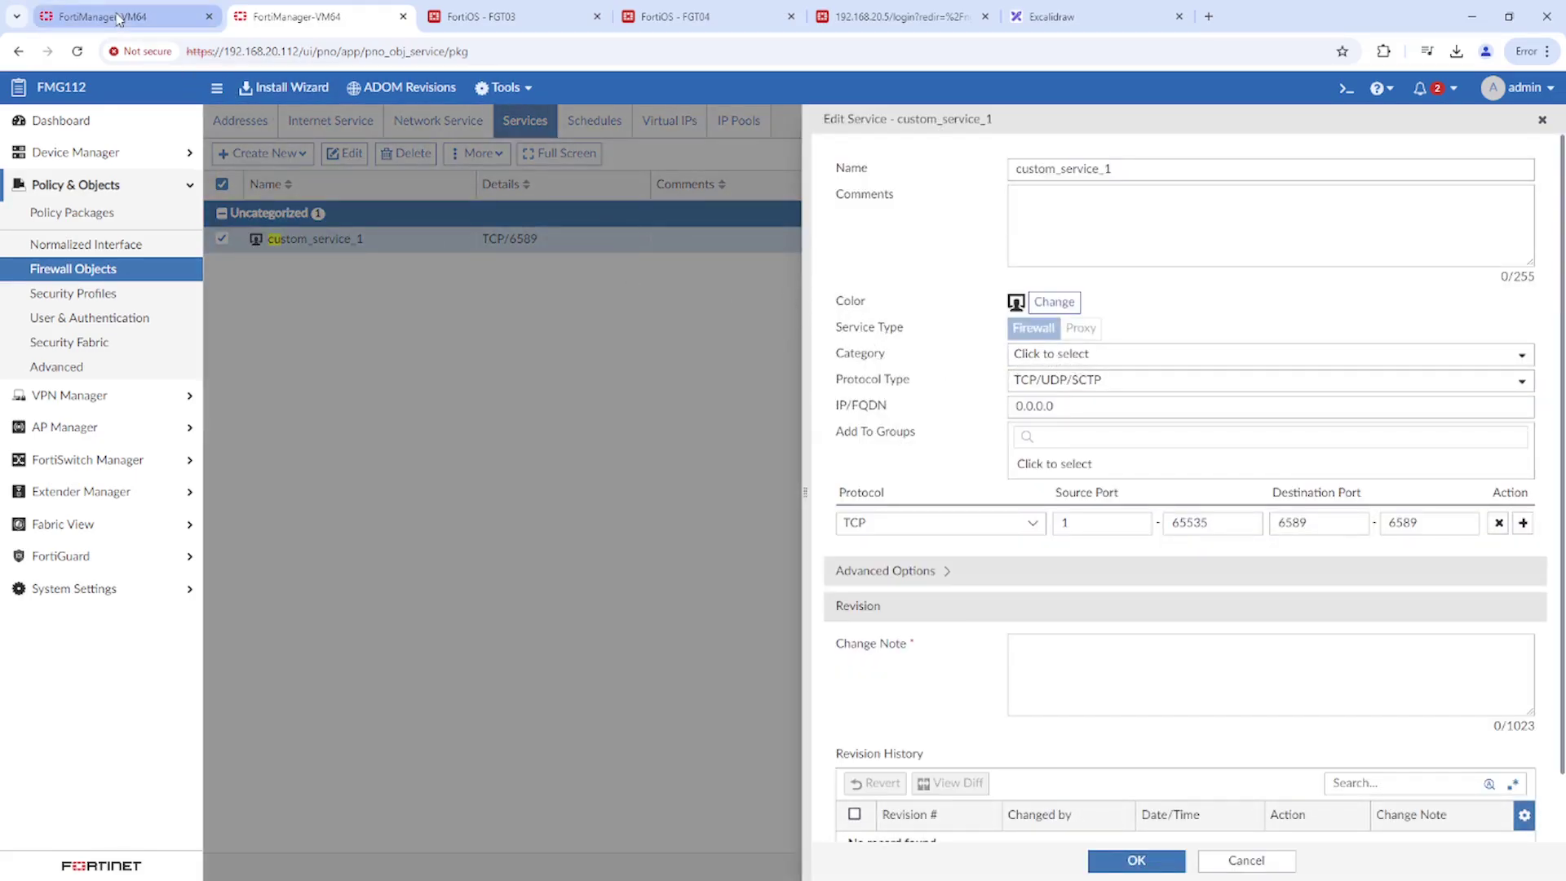
On FGT04, filter Services to custom_service_1 (TCP/6581), then return to FortiManager's import conflict.
{"action": "left_click", "coordinate": [669, 16]}
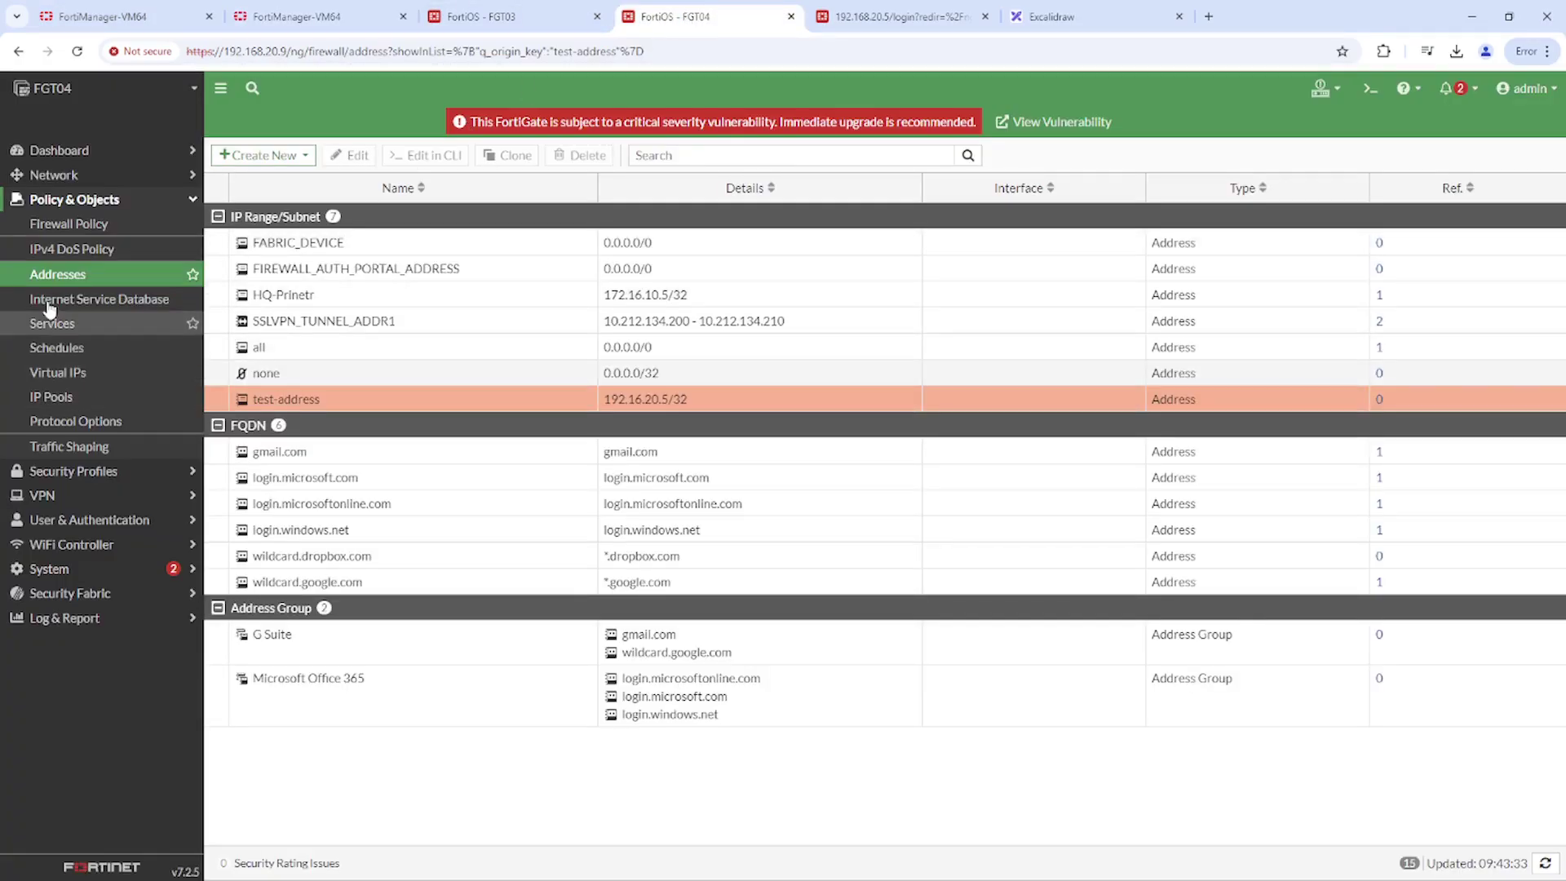
{"action": "left_click", "coordinate": [93, 330]}
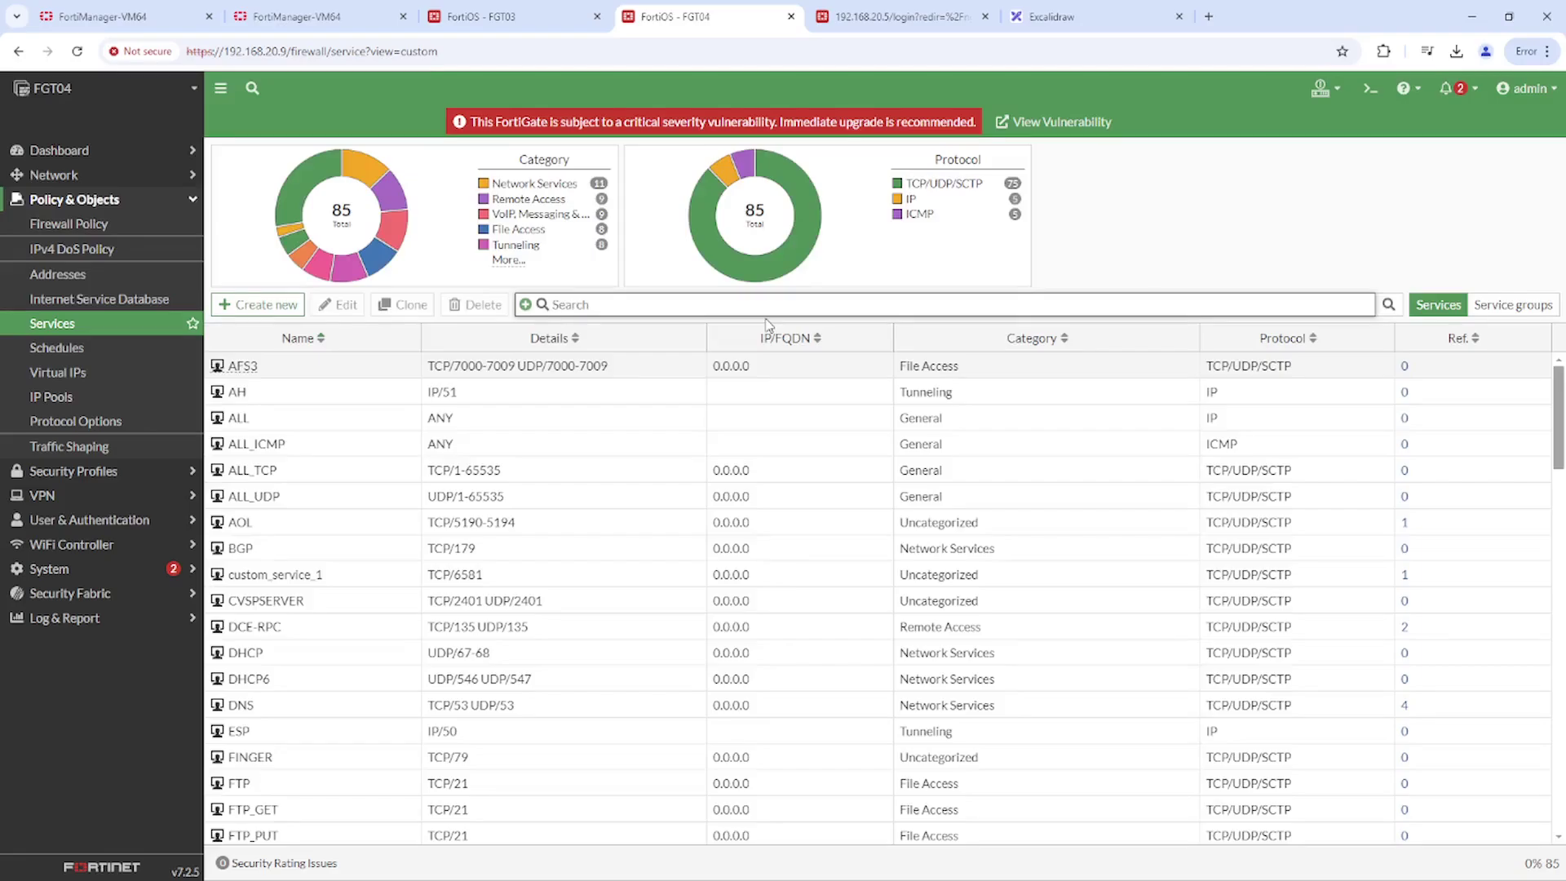
{"action": "type", "text": "cu"}
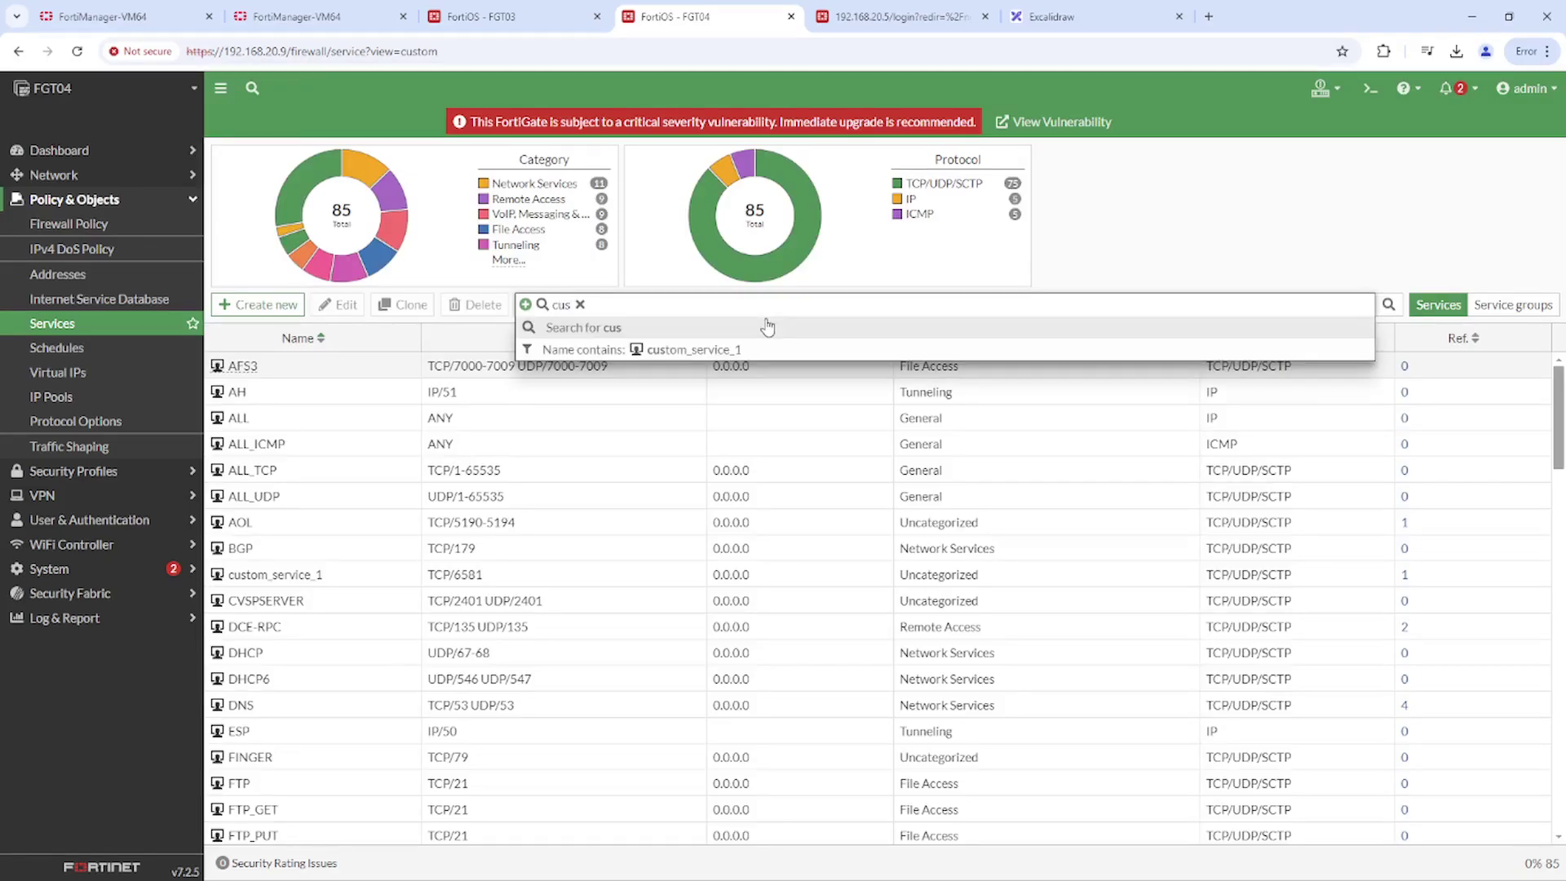
{"action": "type", "text": "s"}
{"action": "left_click", "coordinate": [732, 349]}
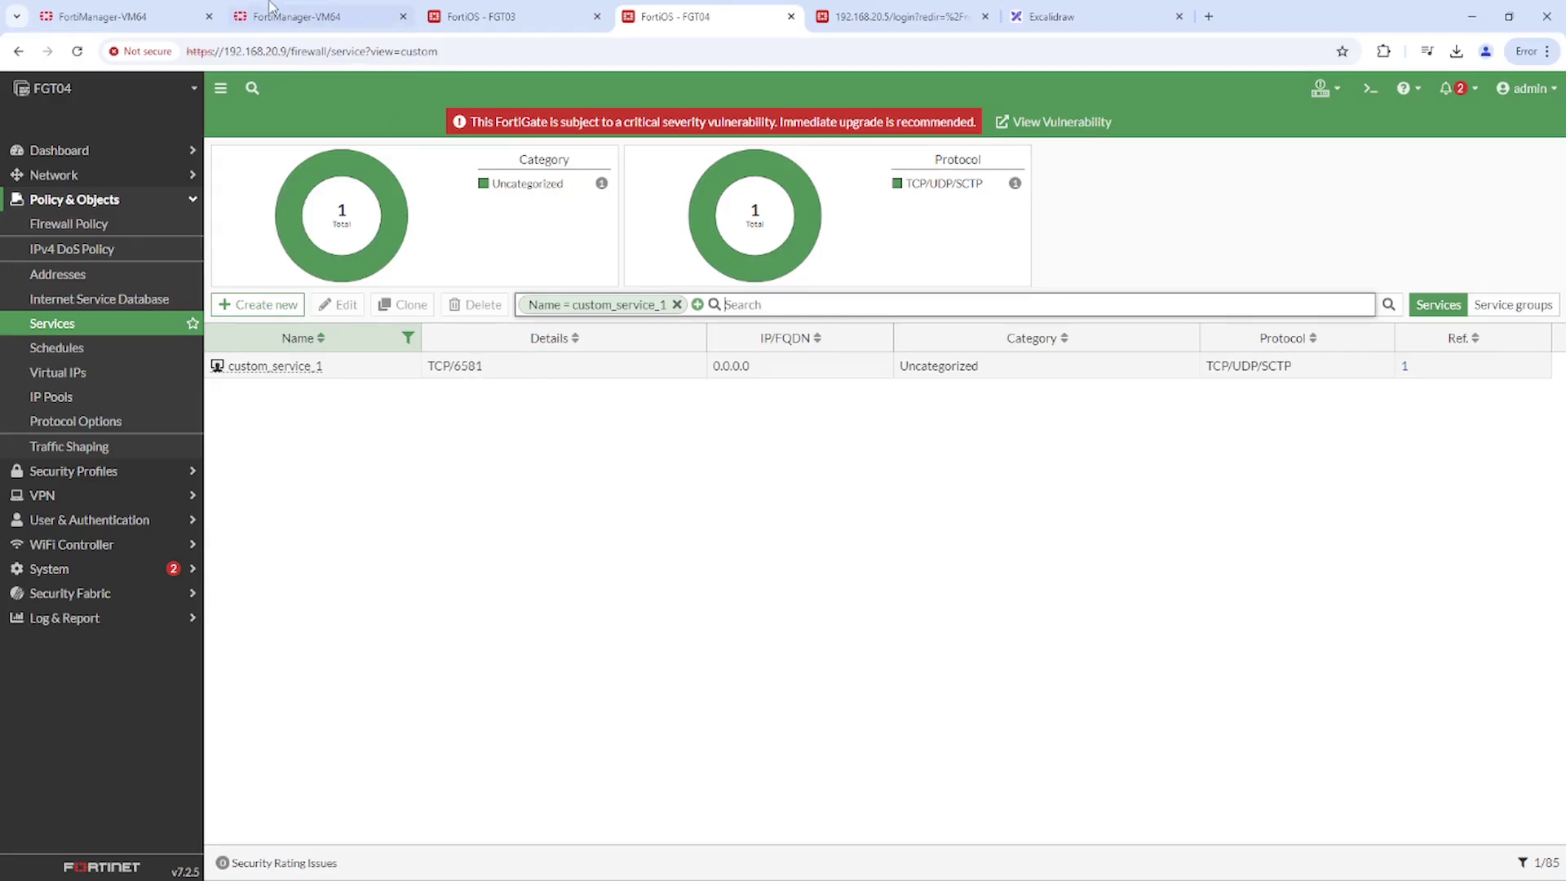
{"action": "left_click", "coordinate": [116, 18]}
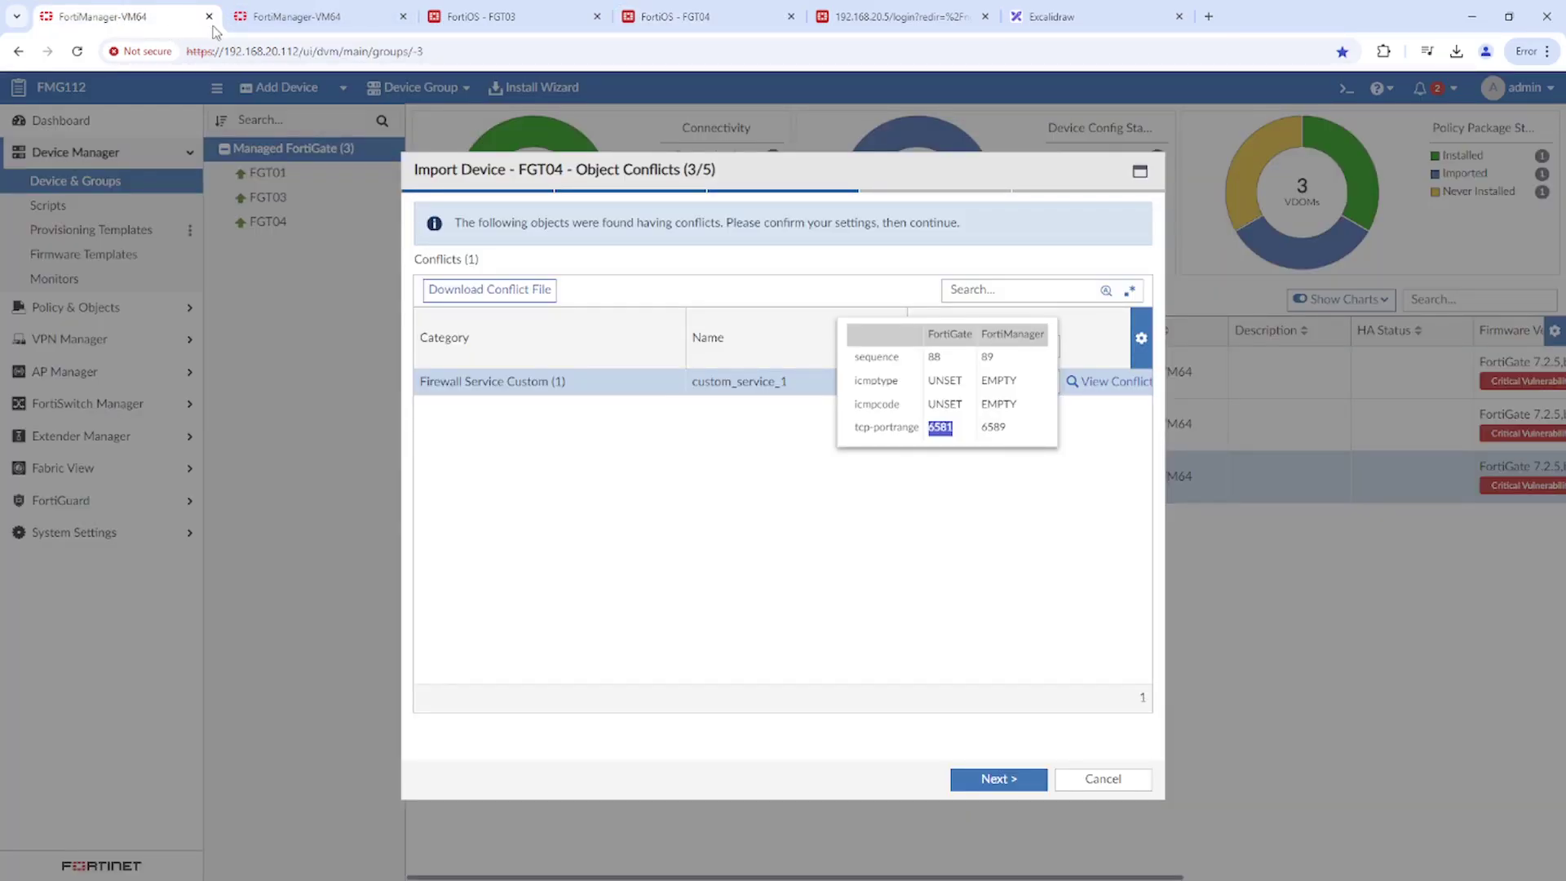
Check custom_service_1's Where Used (FGT03 policy 2), then return to FGT04's conflict list.
{"action": "left_click", "coordinate": [295, 20]}
{"action": "left_click", "coordinate": [1204, 859]}
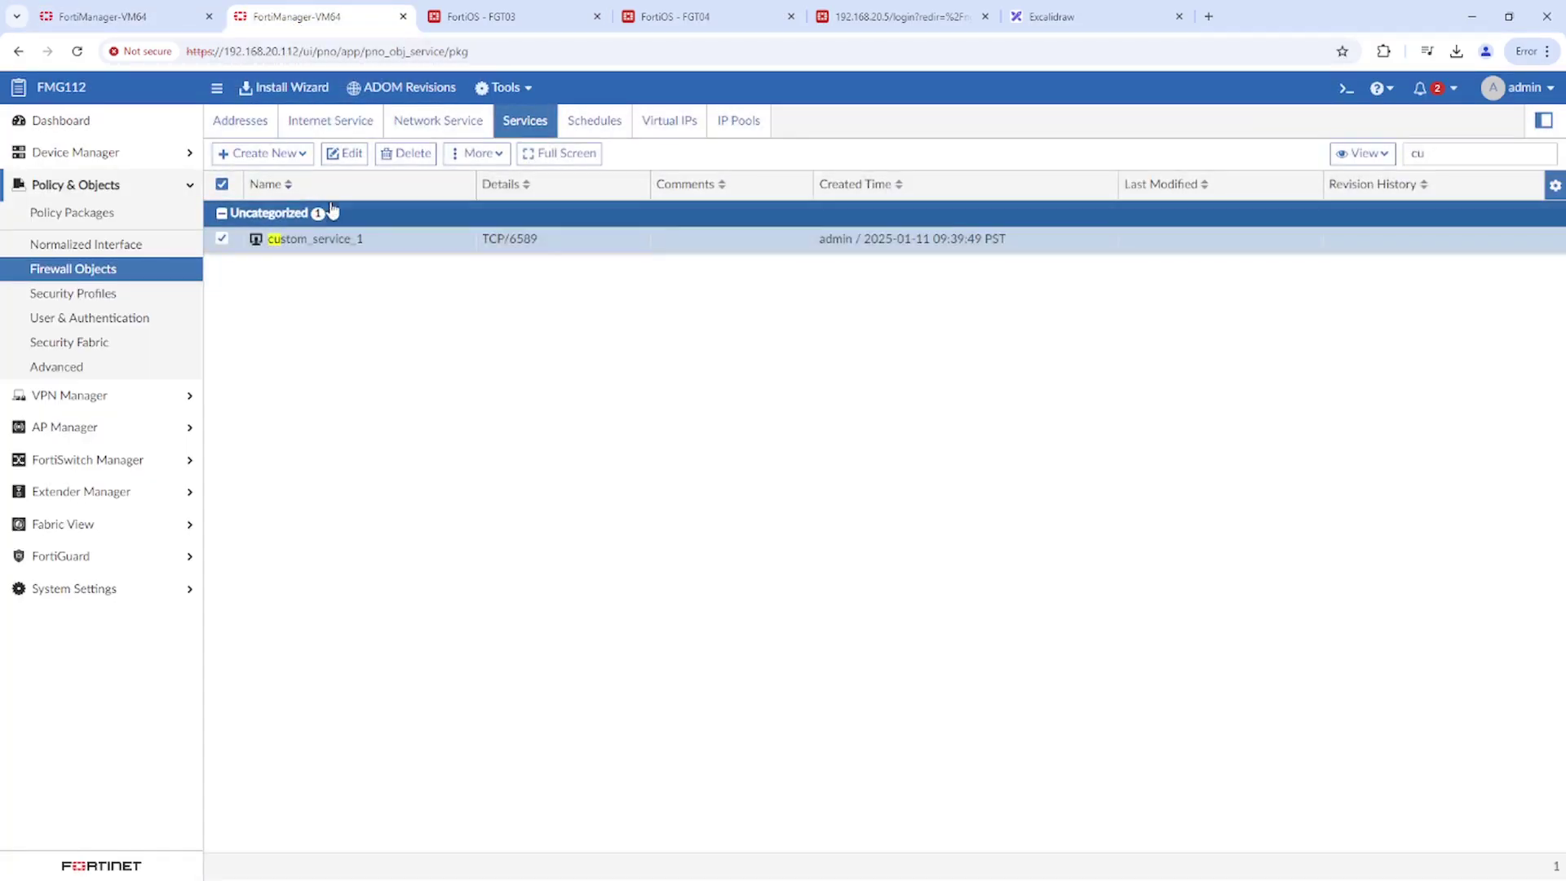
{"action": "right_click", "coordinate": [397, 241]}
{"action": "left_click", "coordinate": [454, 343]}
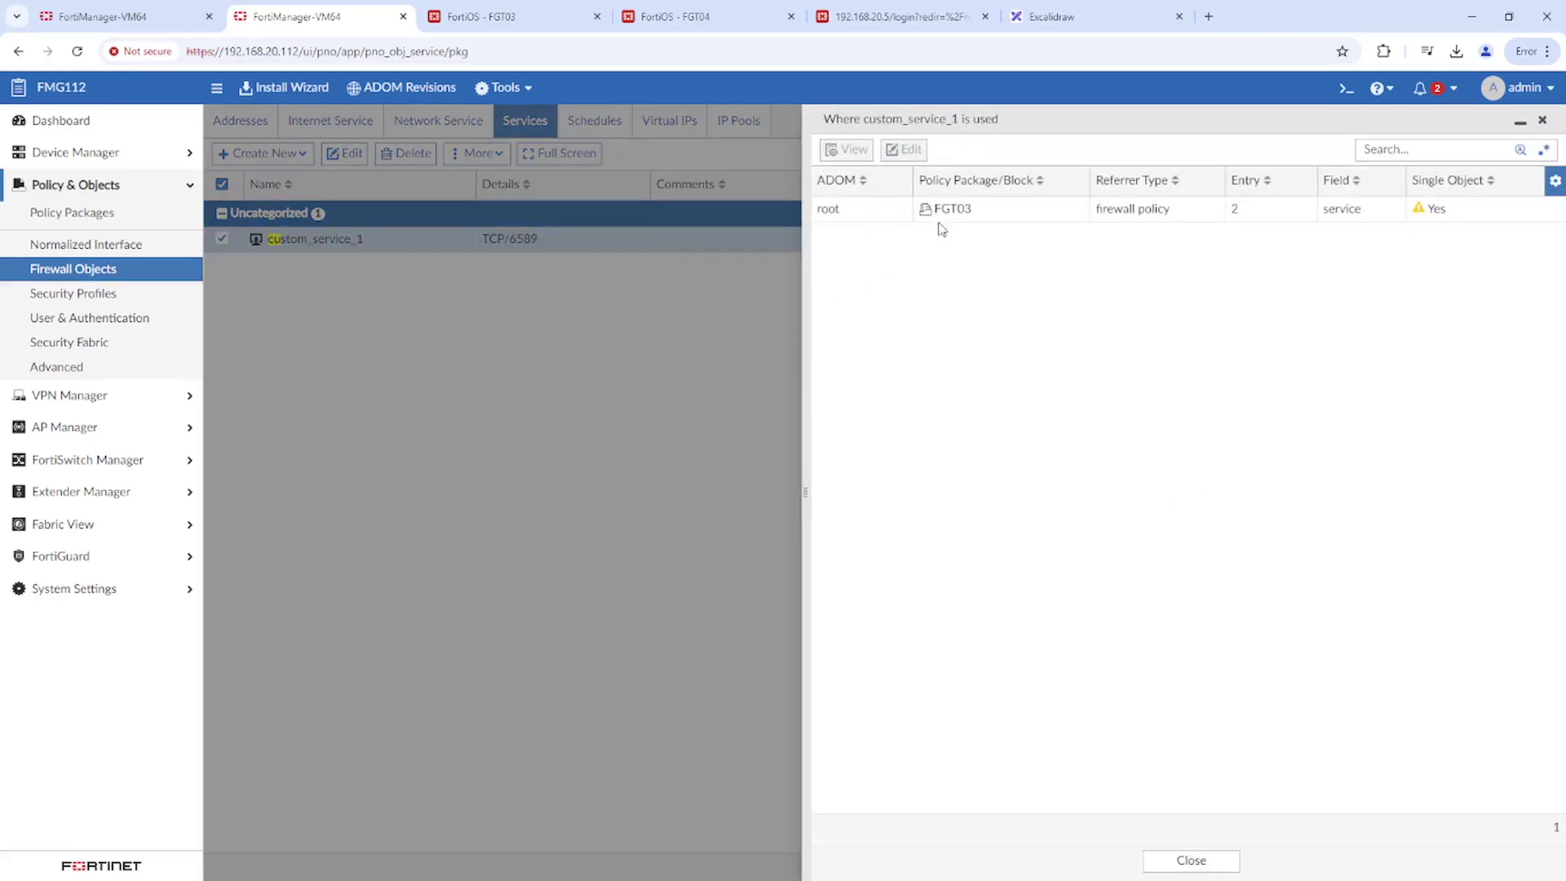
{"action": "left_click_drag", "start_coordinate": [940, 212], "coordinate": [972, 229]}
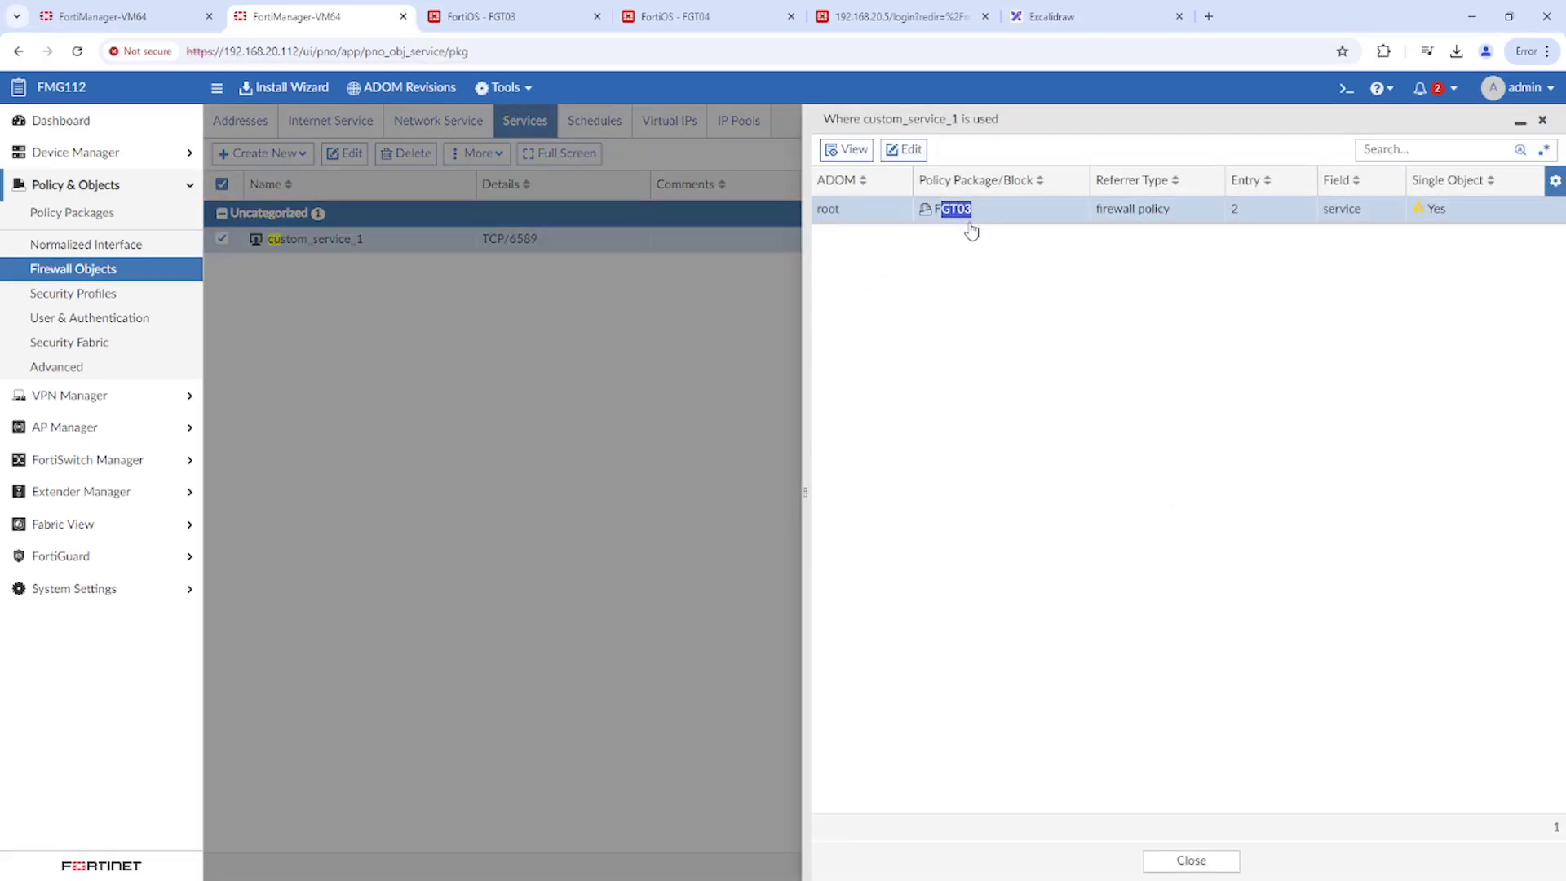
{"action": "left_click", "coordinate": [155, 19]}
{"action": "left_click", "coordinate": [914, 512]}
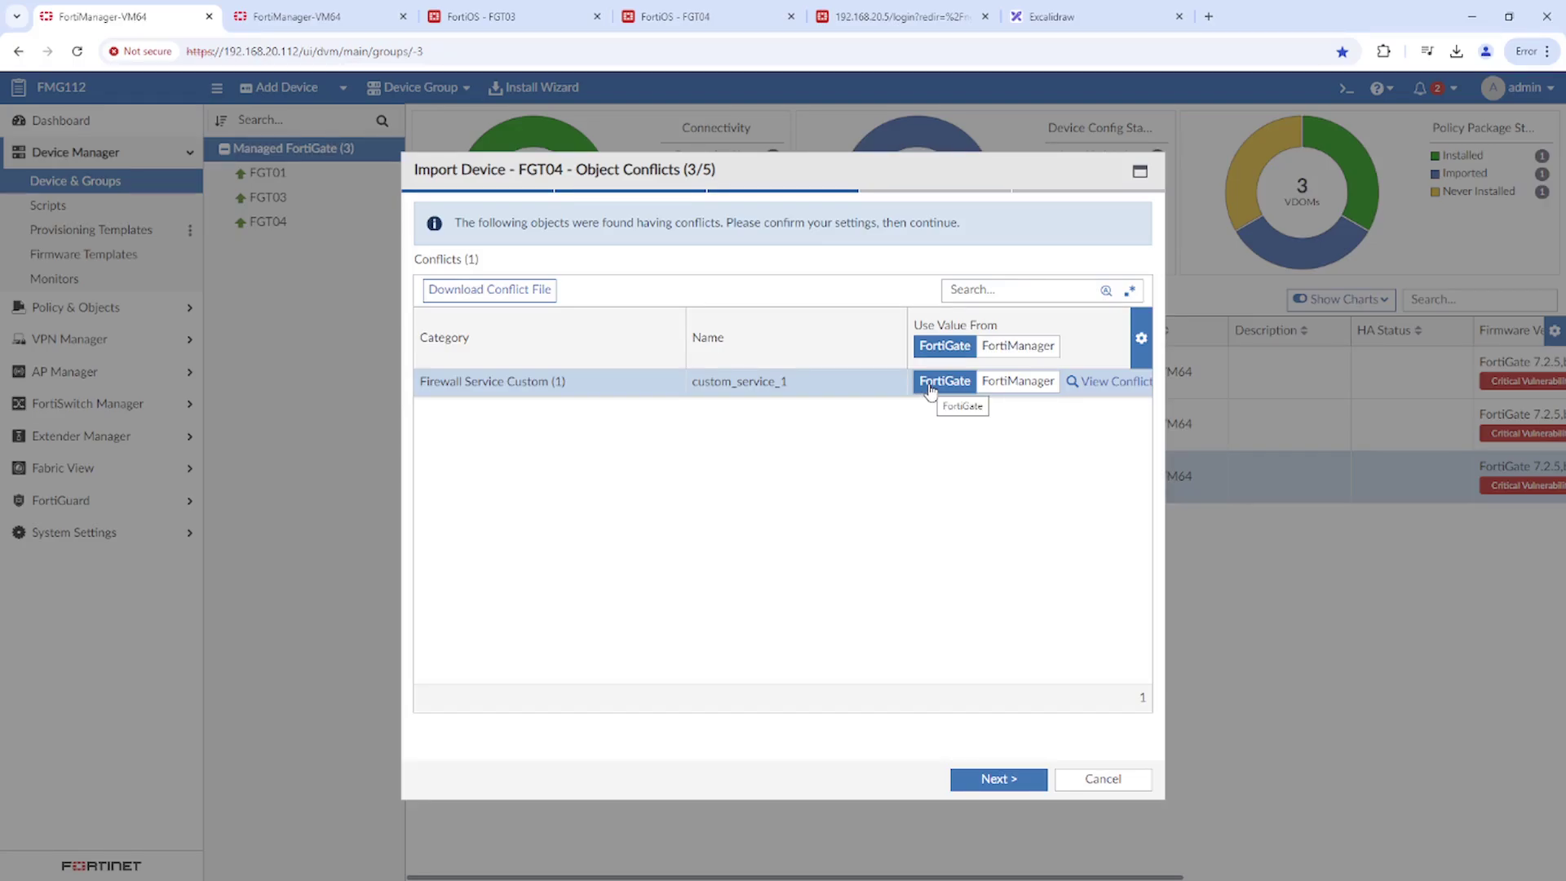
Return to FortiManager's Where Used list for custom_service_1, showing FGT03 policy entry 2.
{"action": "left_click", "coordinate": [294, 17]}
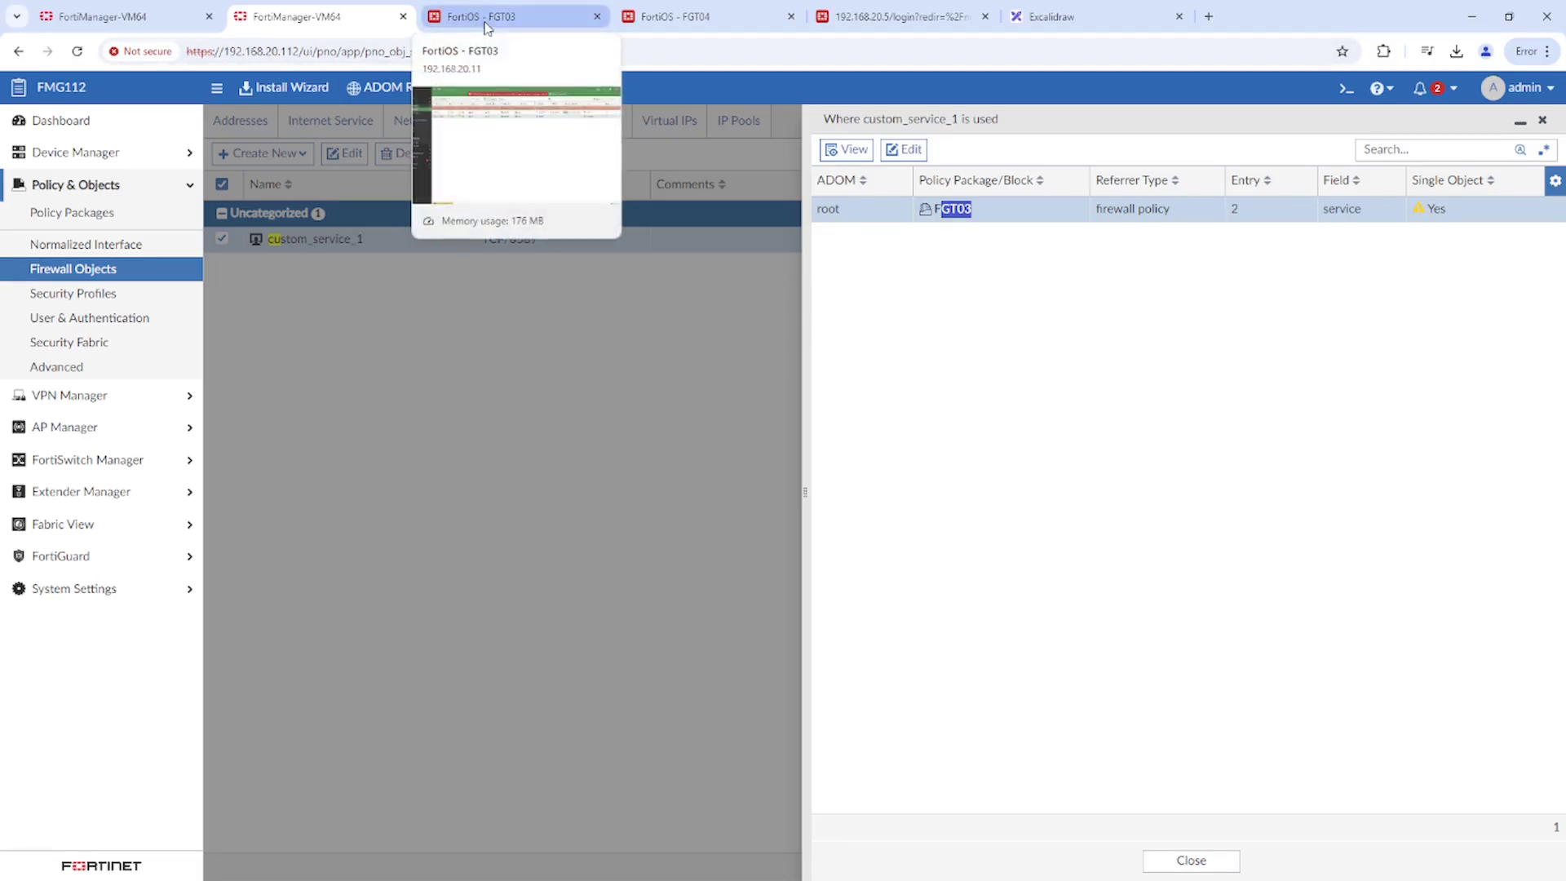
Rename FGT04's custom_service_1 service to custom_service_2 in FortiOS.
{"action": "left_click", "coordinate": [663, 19]}
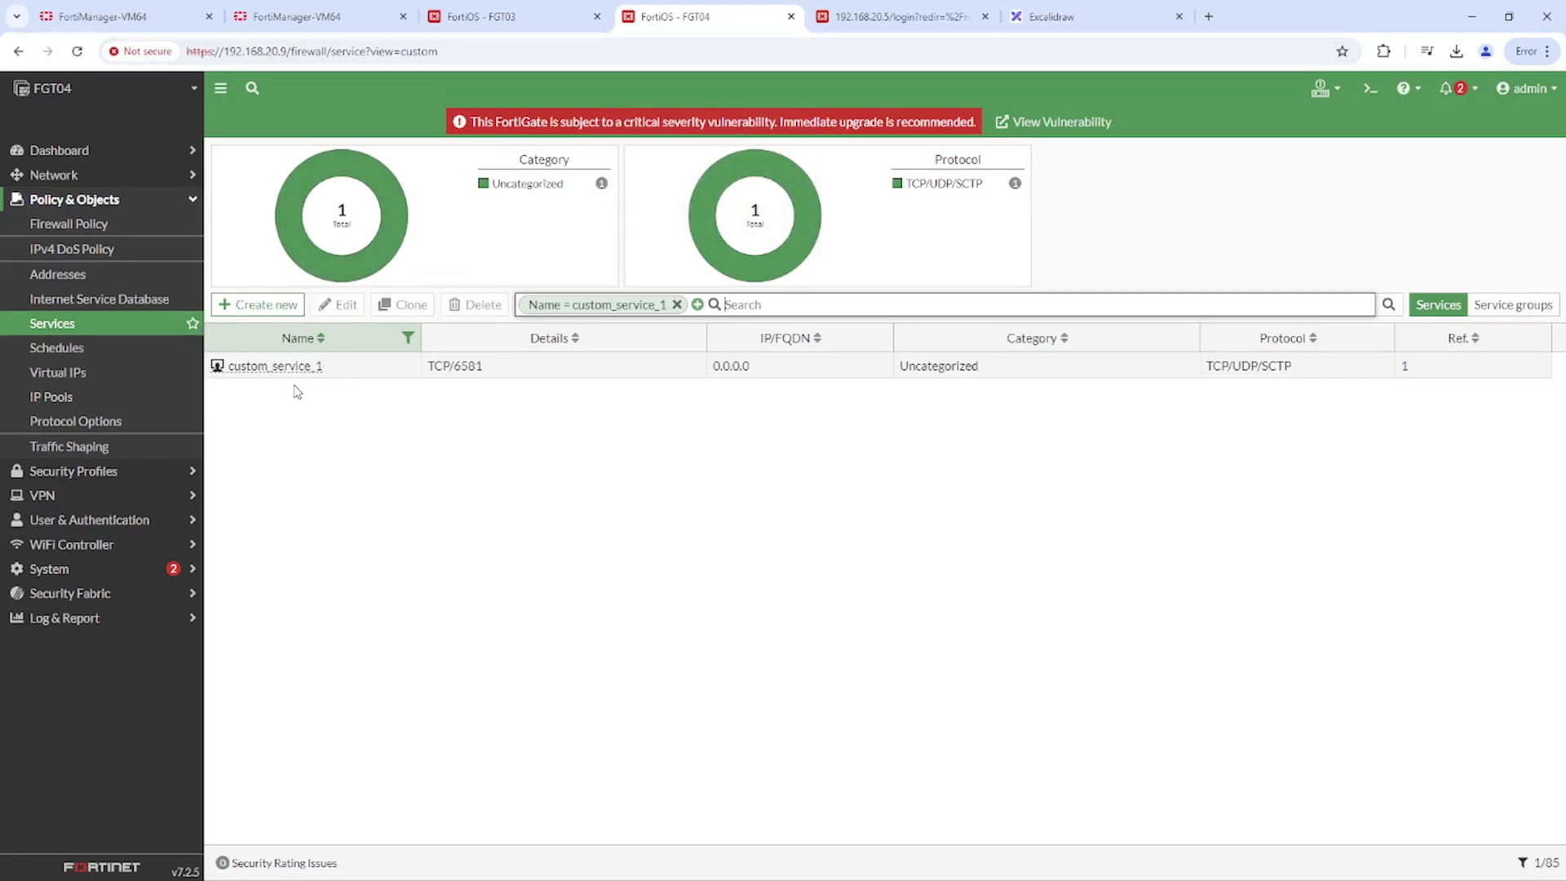
{"action": "mouse_move", "coordinate": [304, 377]}
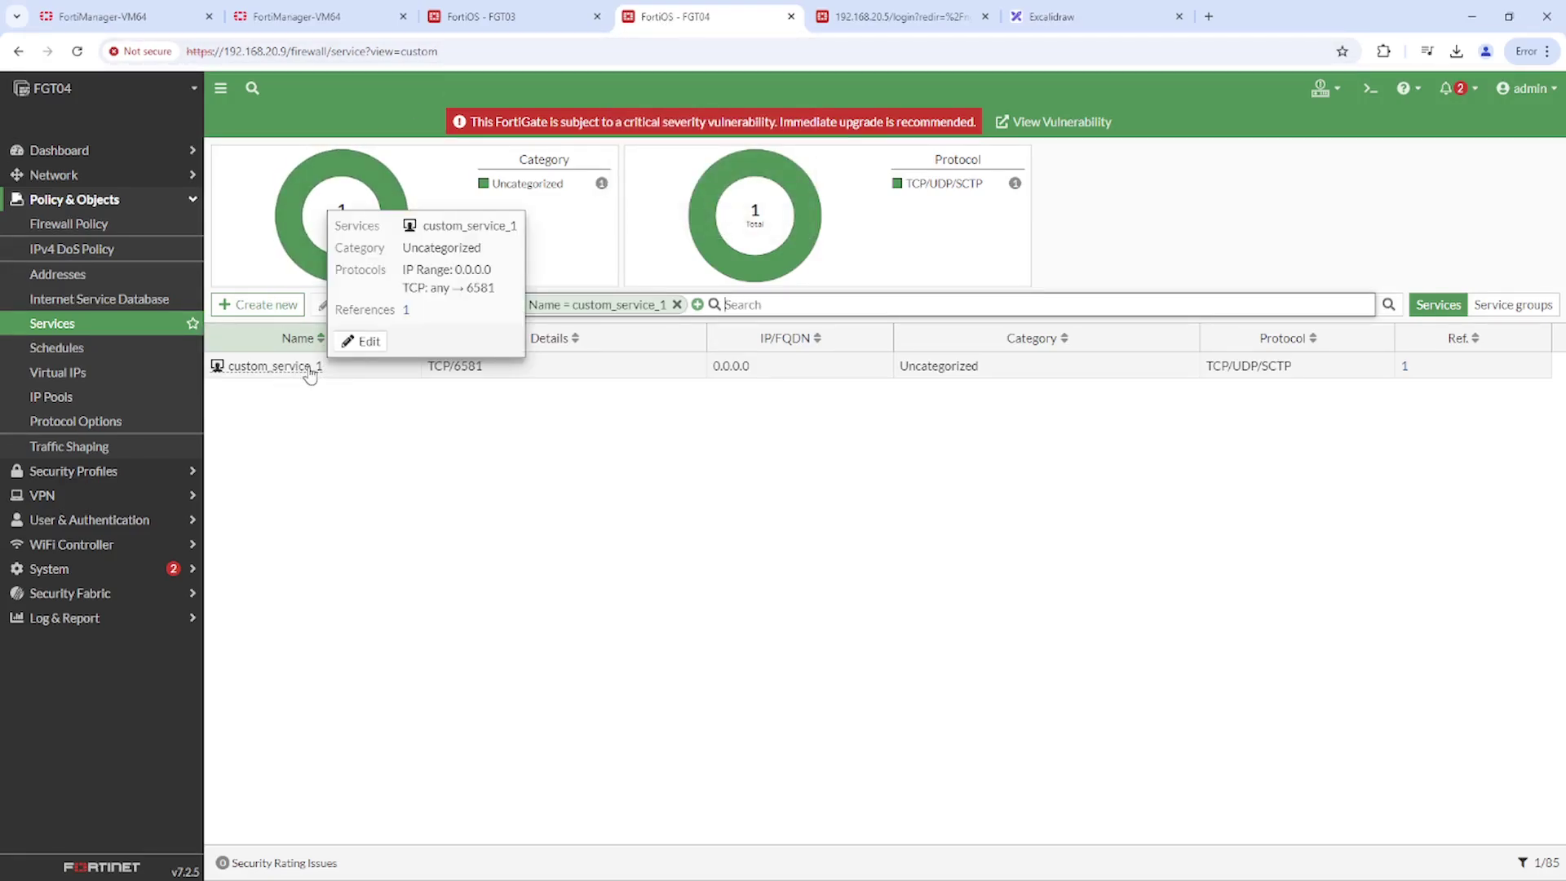
{"action": "left_click", "coordinate": [360, 341]}
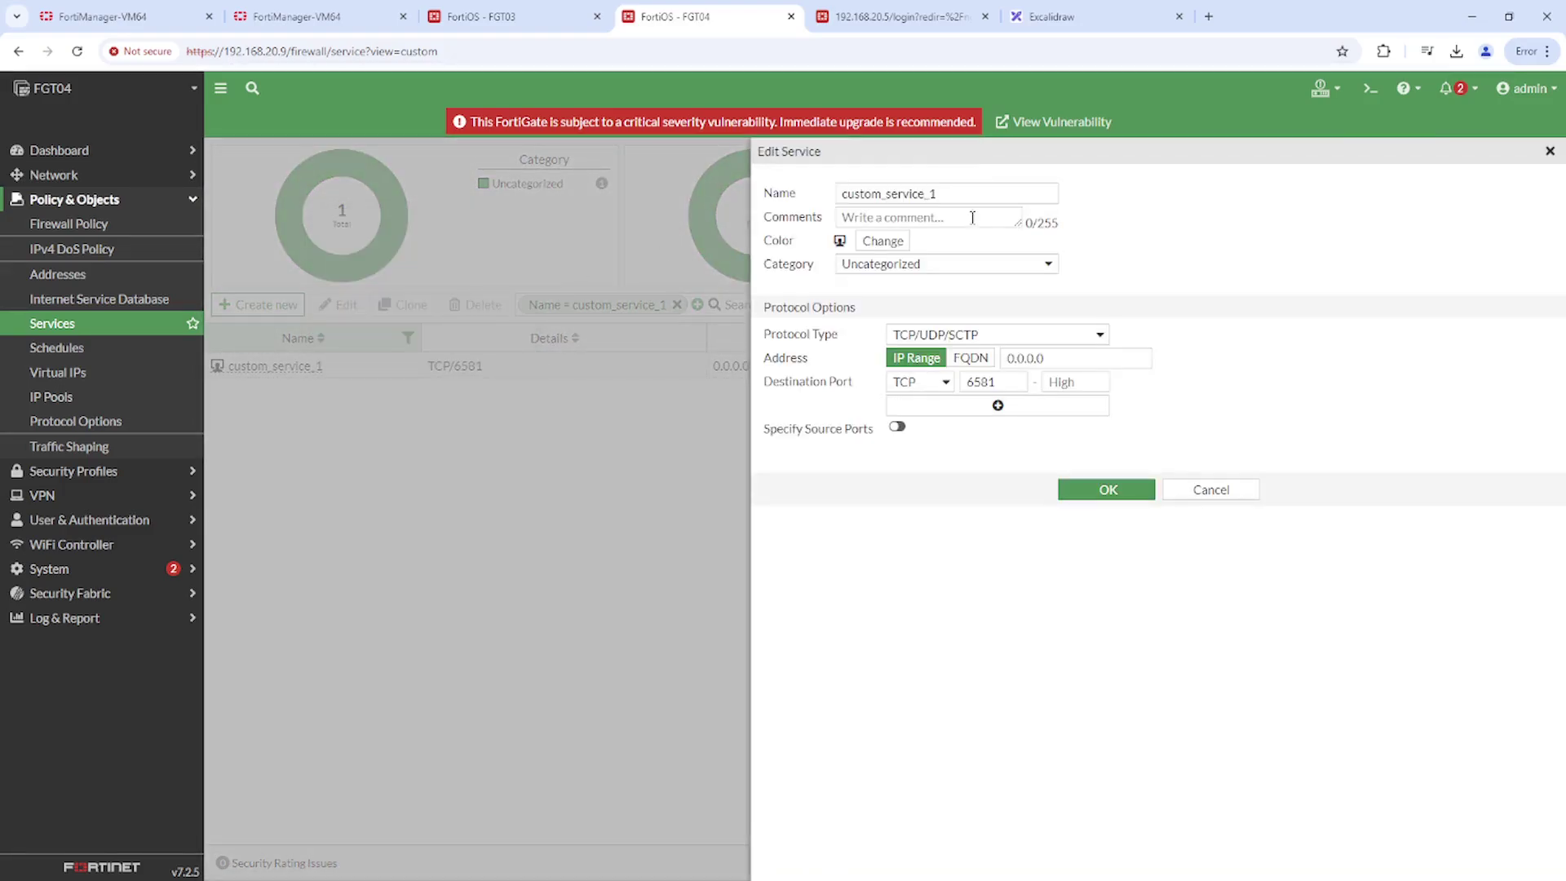
{"action": "left_click", "coordinate": [940, 193]}
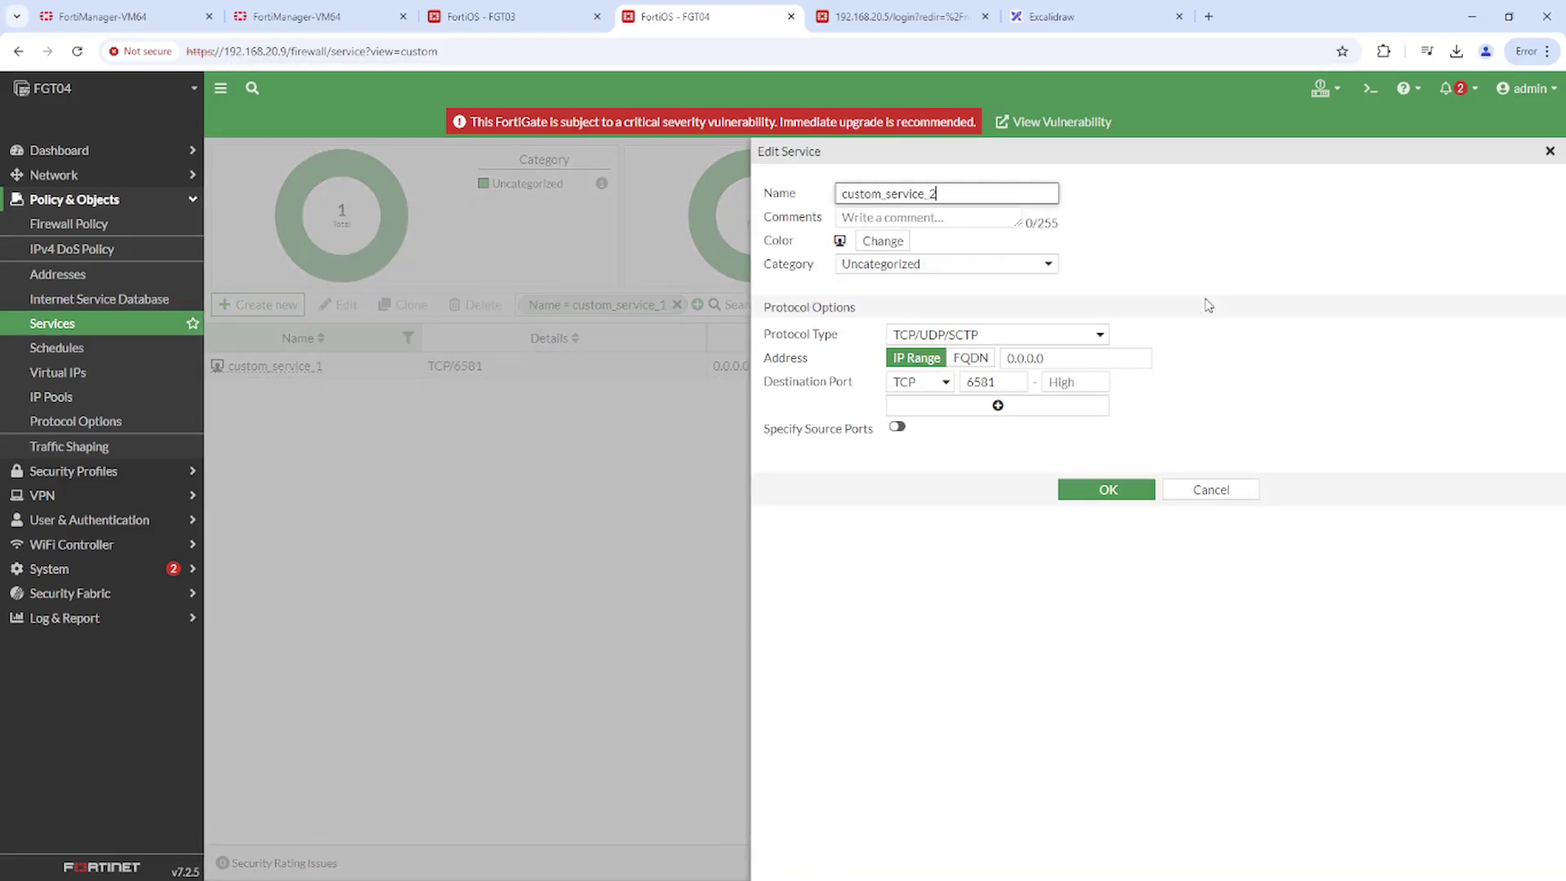
{"action": "left_click", "coordinate": [1130, 490]}
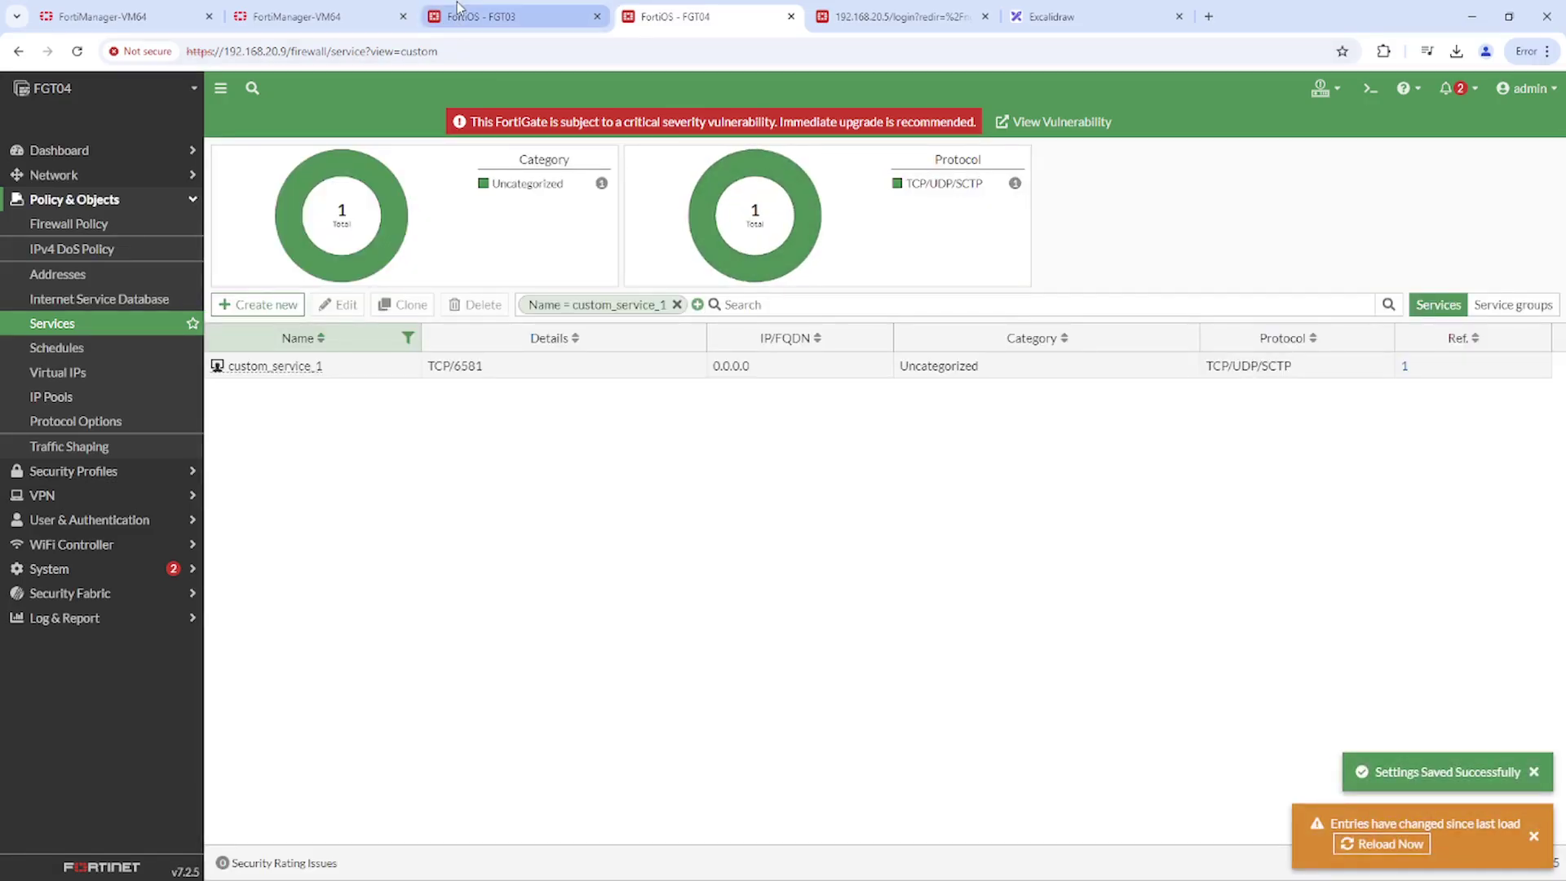
{"action": "left_click", "coordinate": [489, 16]}
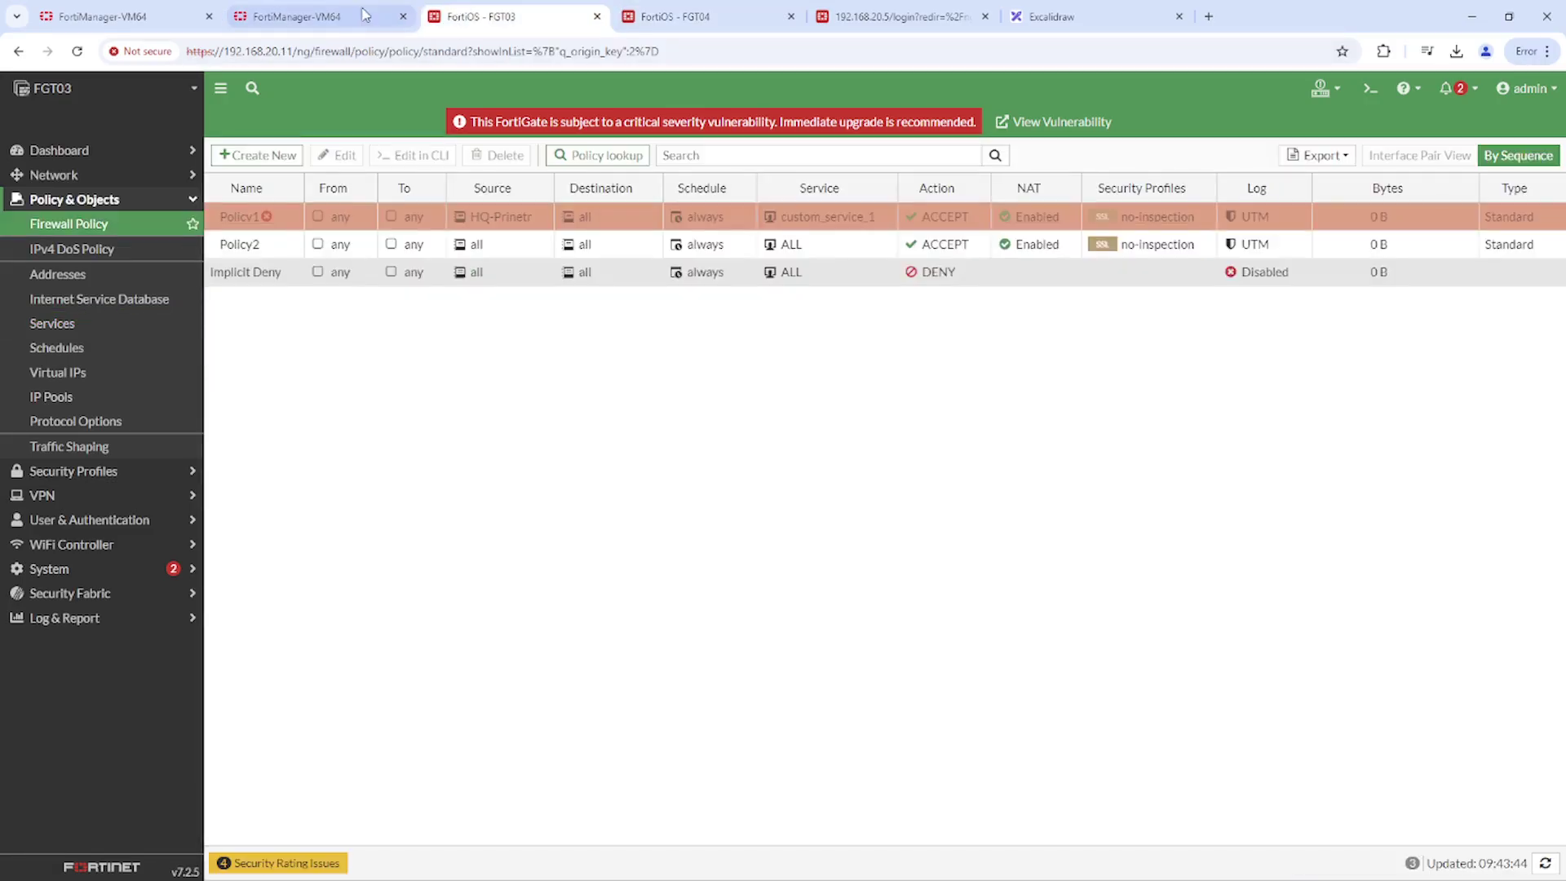
Cancel the pending FGT04 import in FortiManager.
{"action": "left_click", "coordinate": [365, 15]}
{"action": "left_click", "coordinate": [135, 18]}
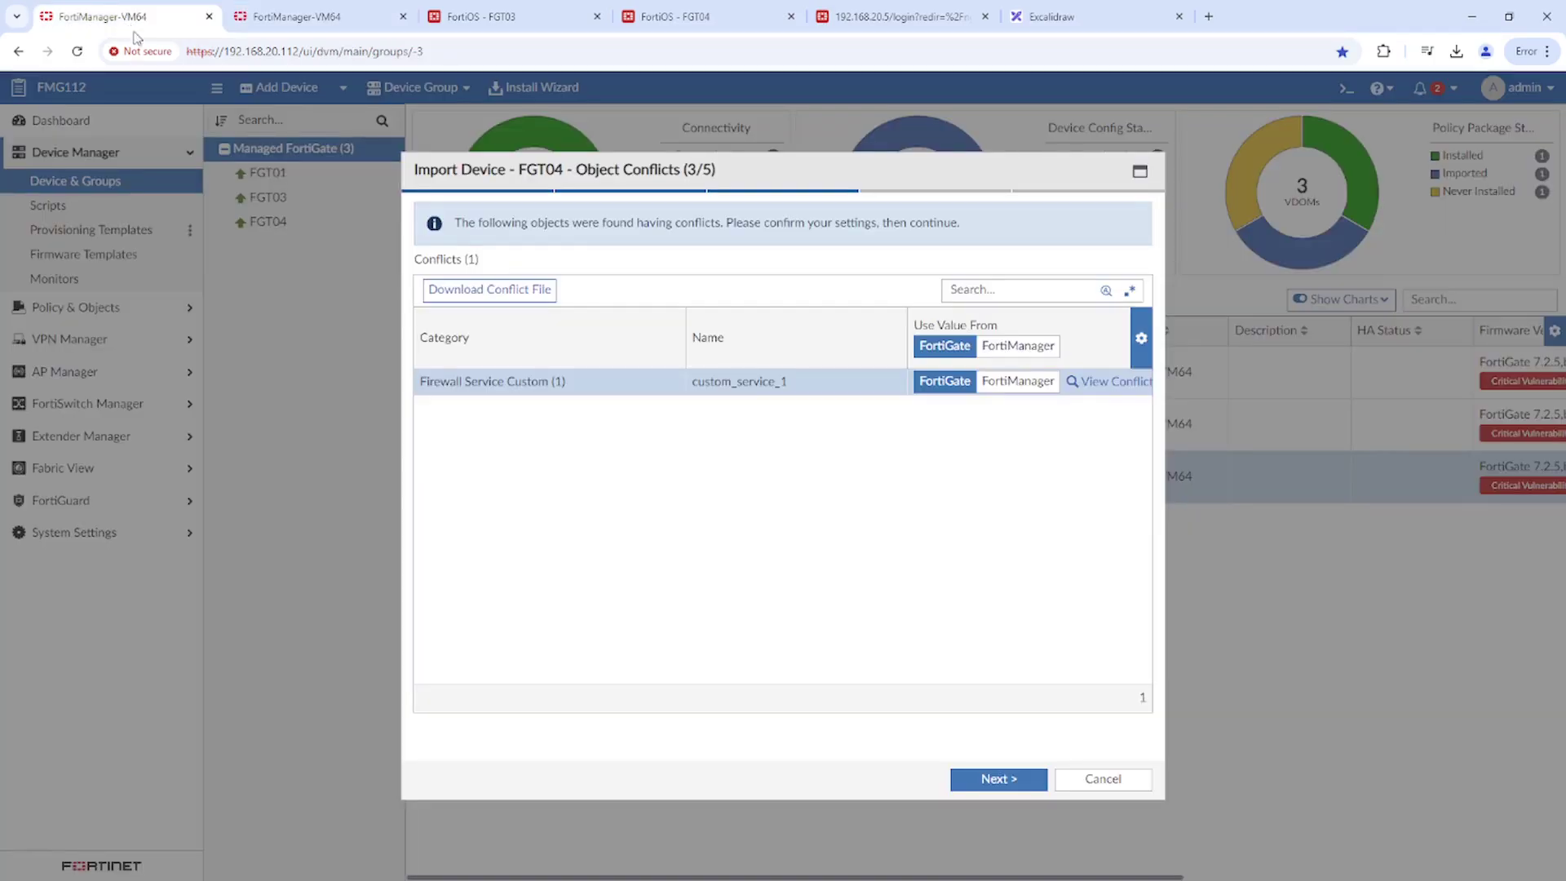
{"action": "left_click", "coordinate": [1103, 780]}
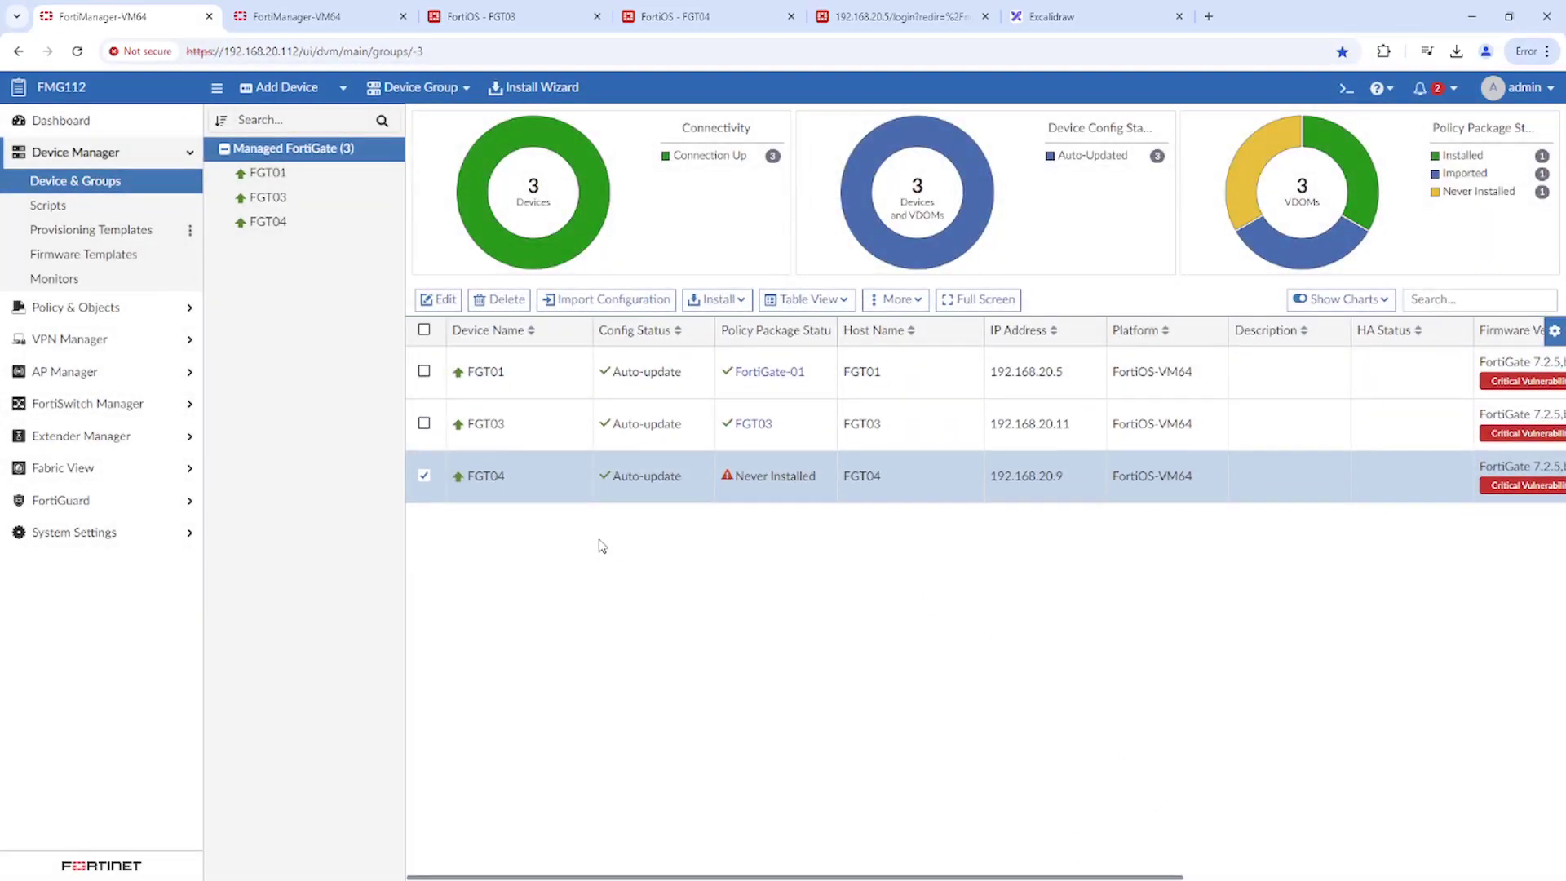
Re-import FGT04's configuration with its policy package up to Ready to Import, showing HQ-Prinetr's dynamic mapping.
{"action": "right_click", "coordinate": [490, 483]}
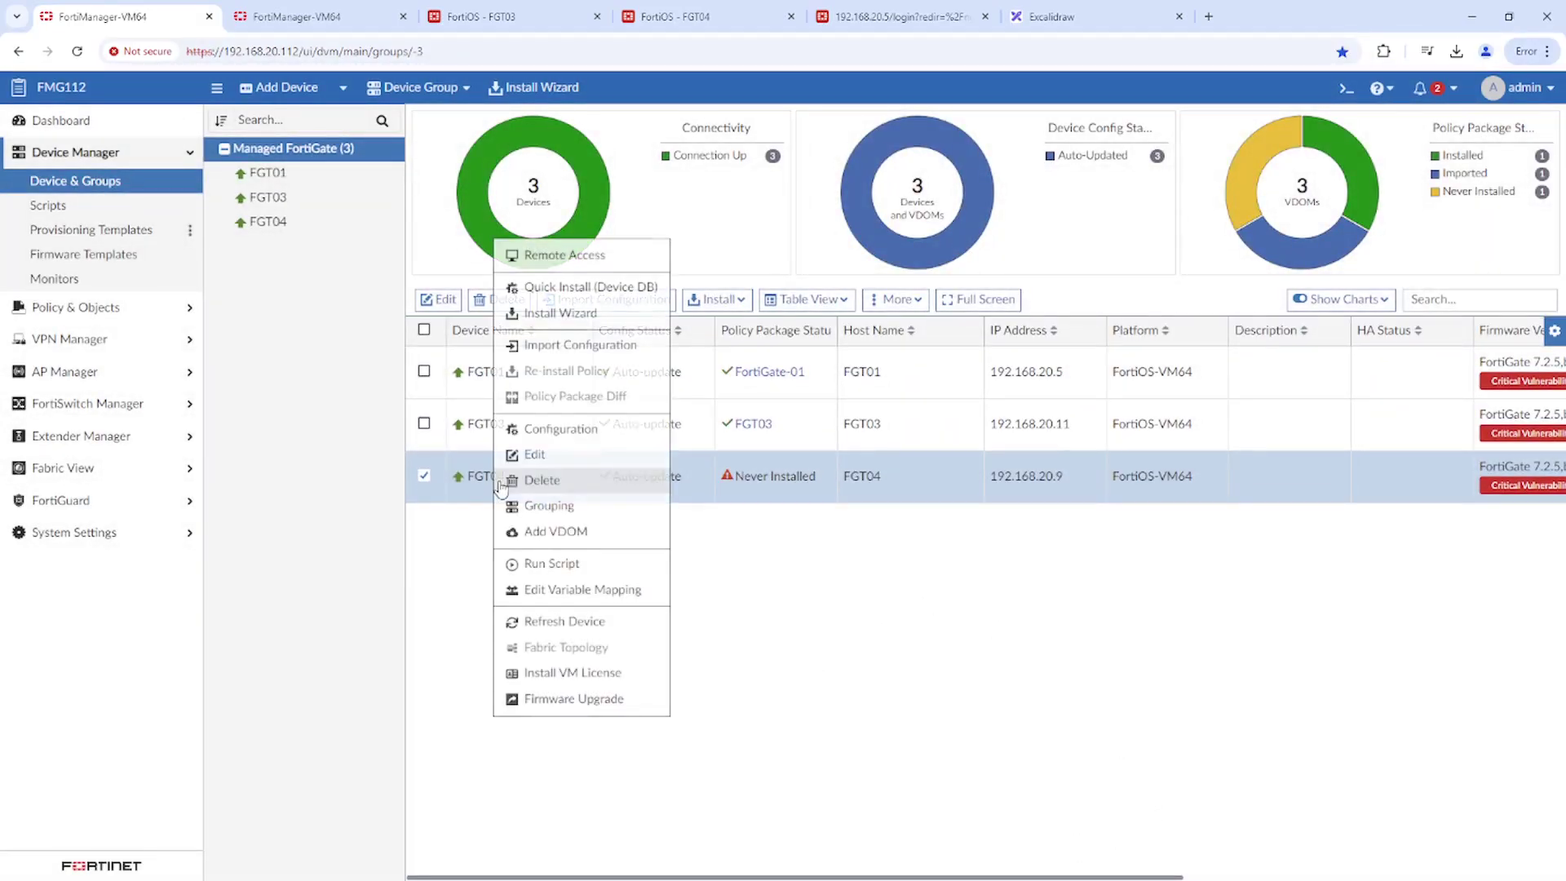
{"action": "left_click", "coordinate": [551, 349]}
{"action": "left_click", "coordinate": [565, 258]}
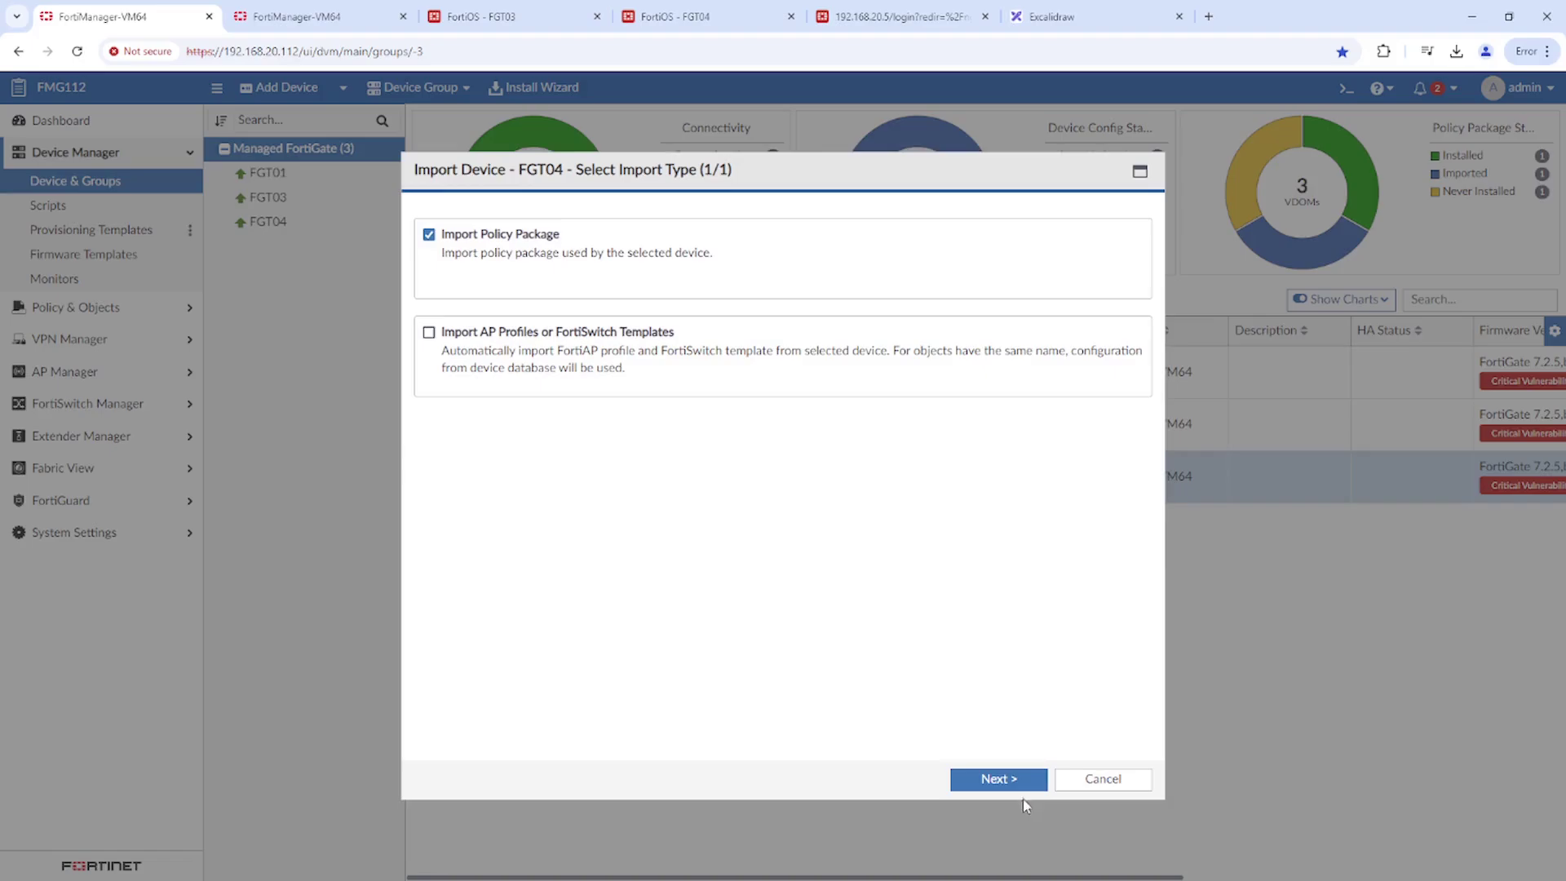
{"action": "left_click", "coordinate": [1002, 780]}
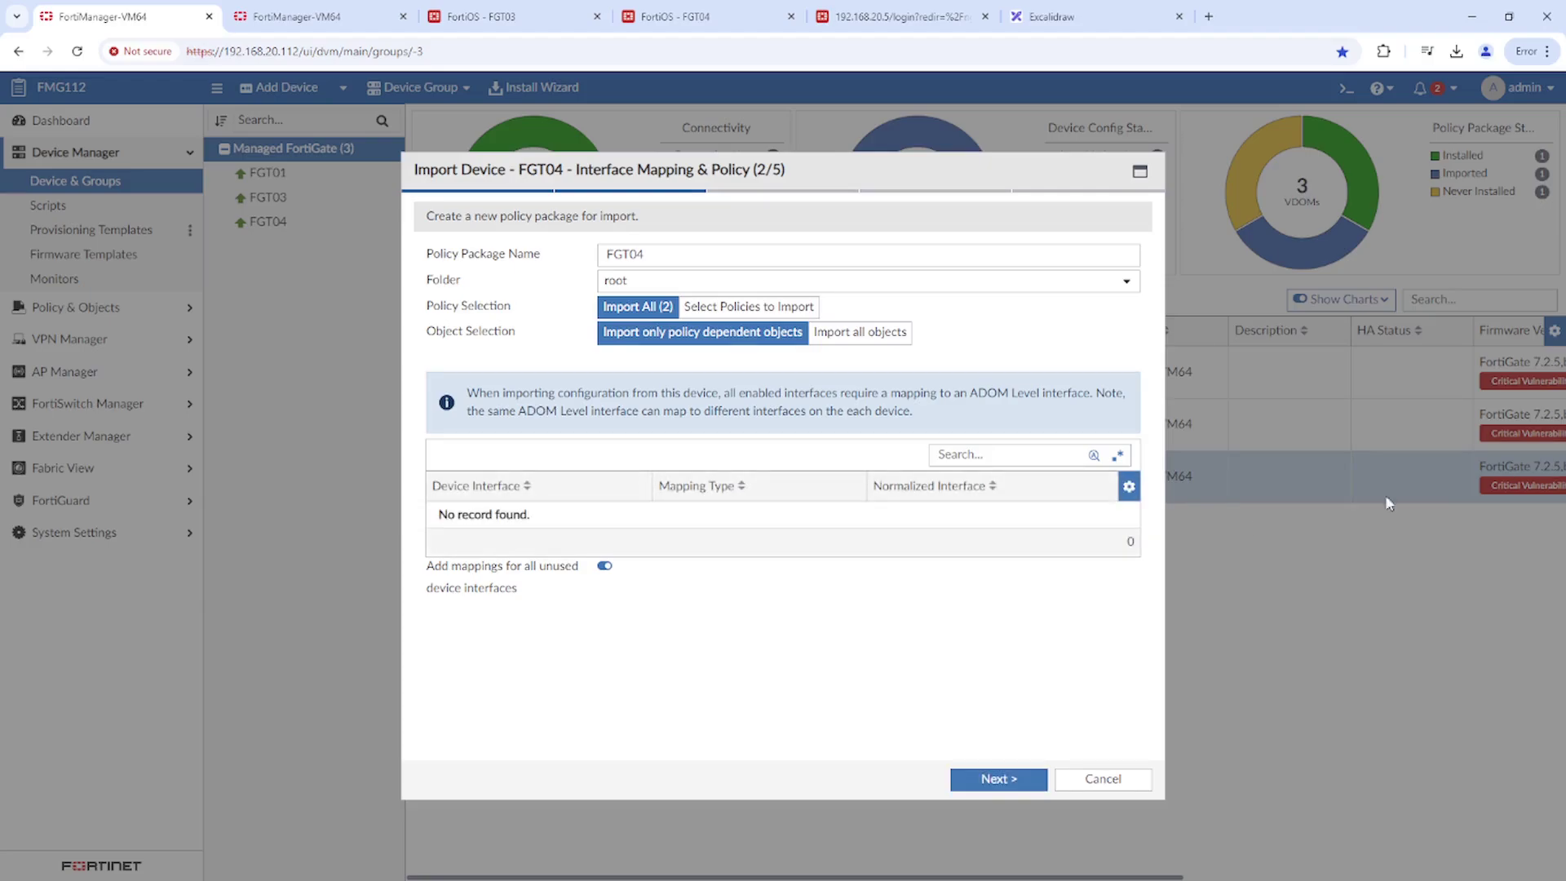
{"action": "left_click", "coordinate": [1010, 777]}
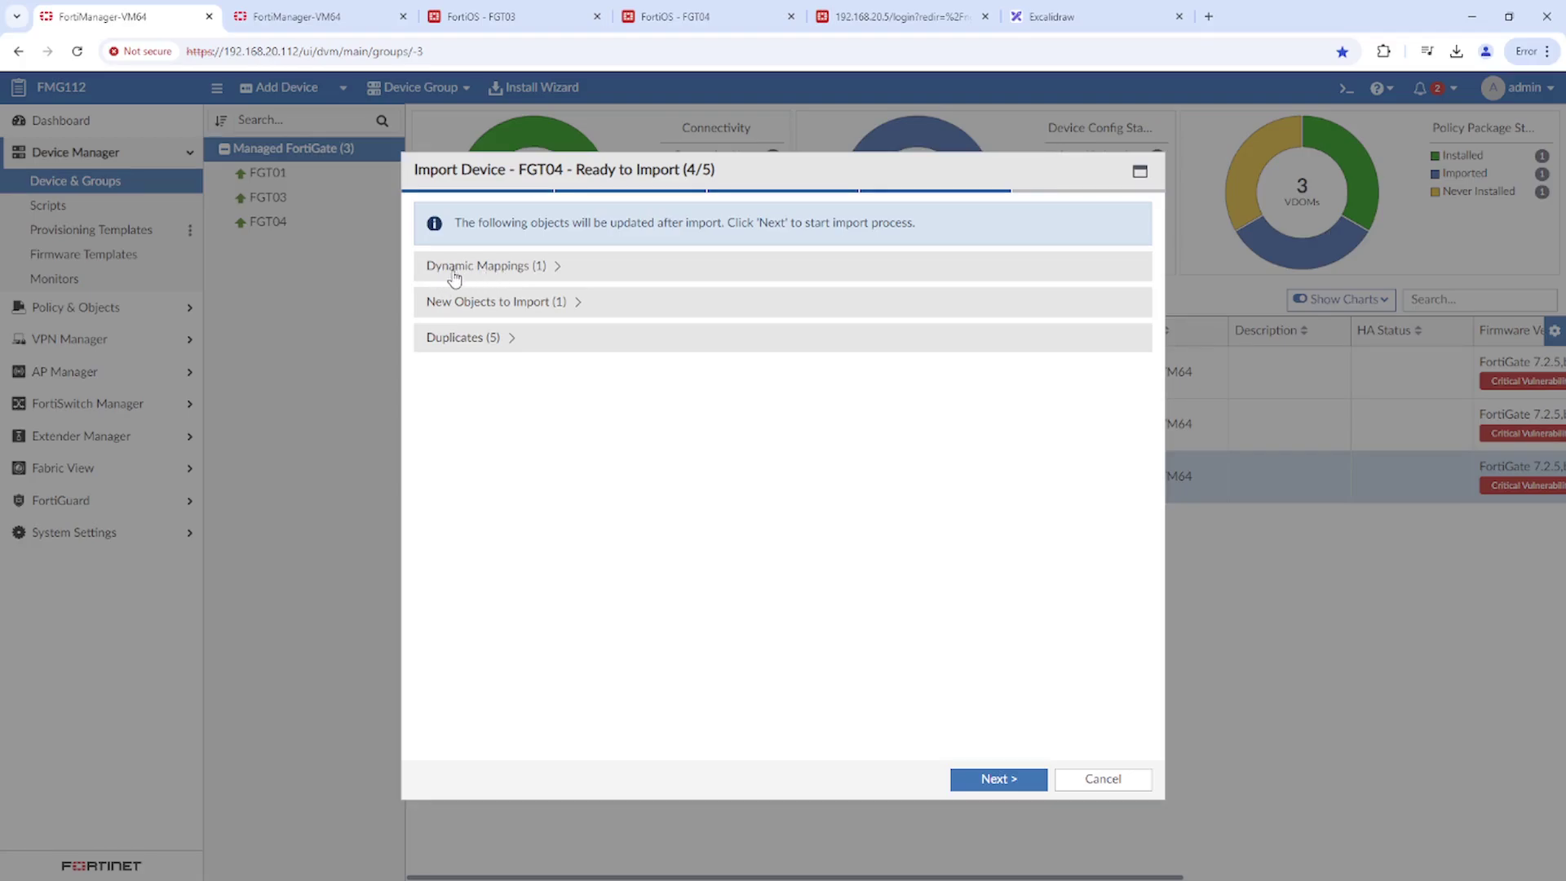
{"action": "left_click", "coordinate": [507, 276]}
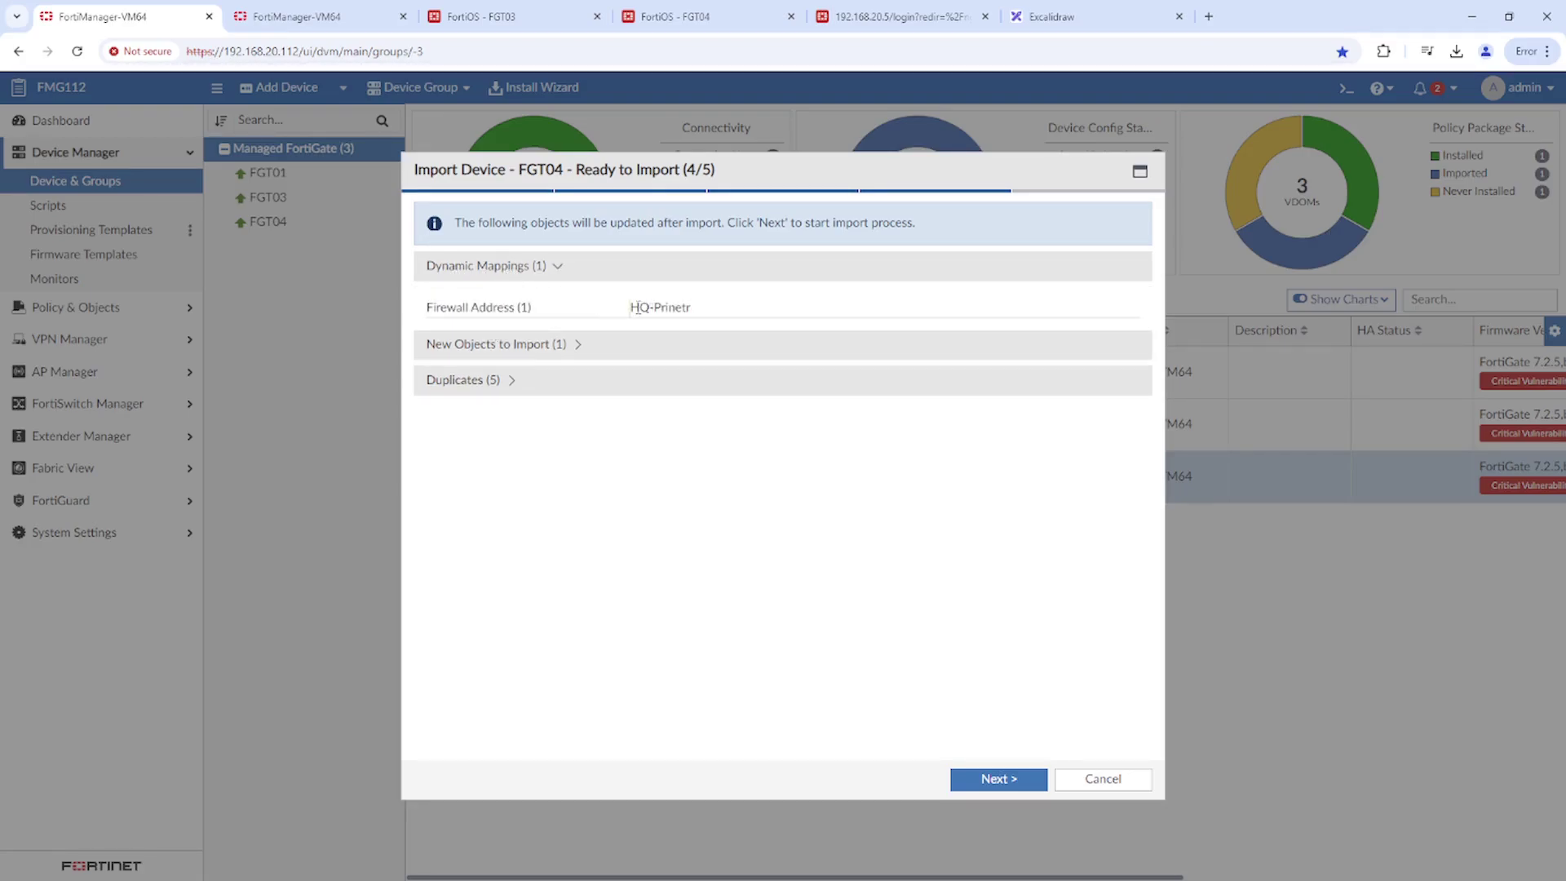
{"action": "left_click_drag", "start_coordinate": [640, 307], "coordinate": [702, 313]}
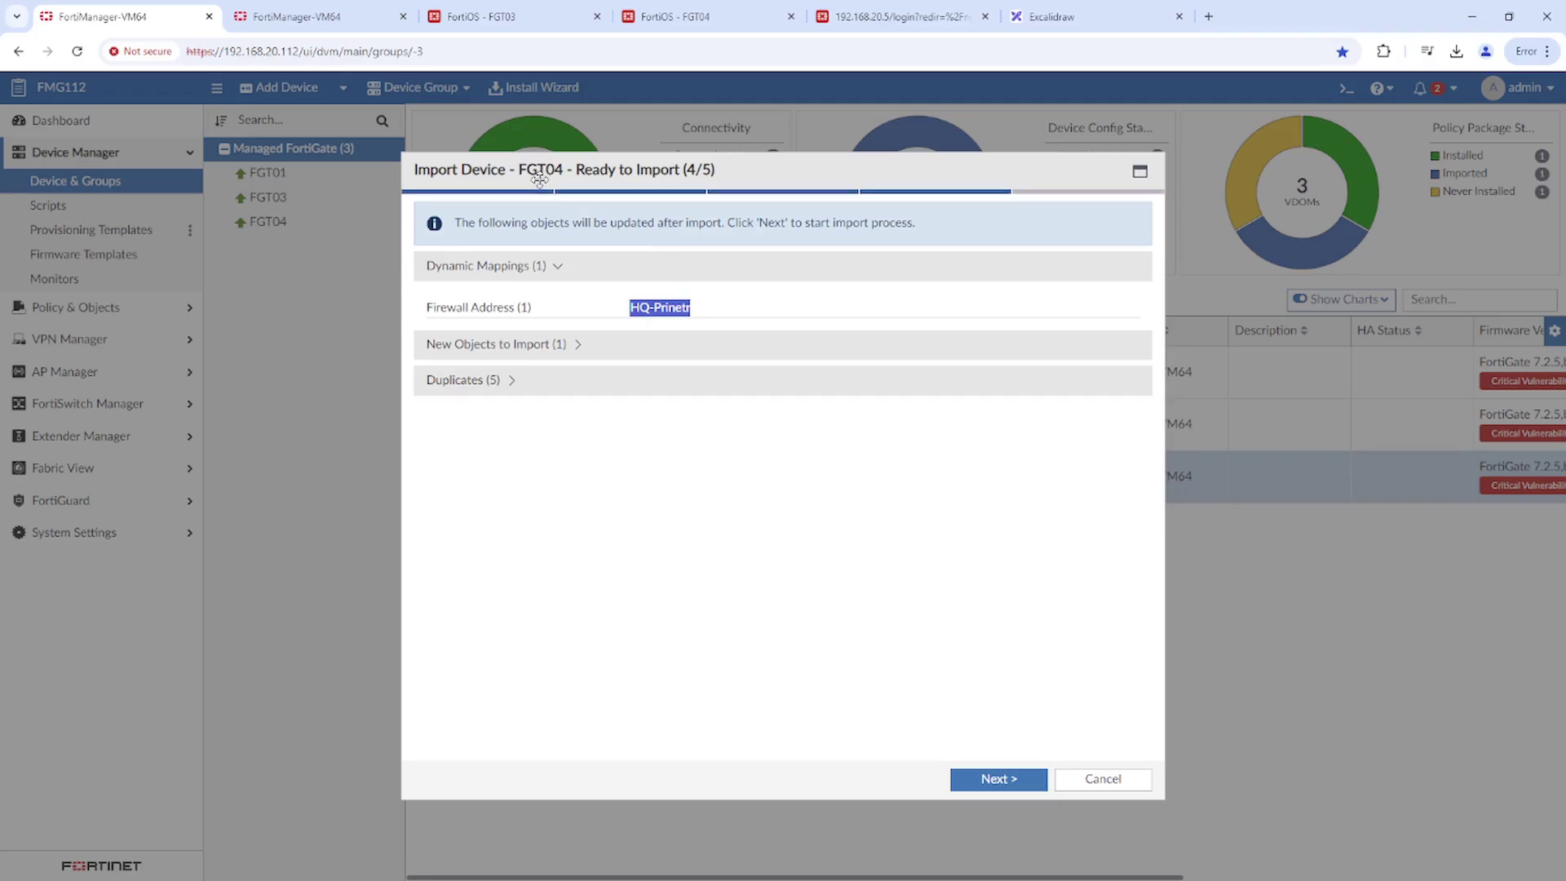
{"action": "left_click", "coordinate": [482, 16]}
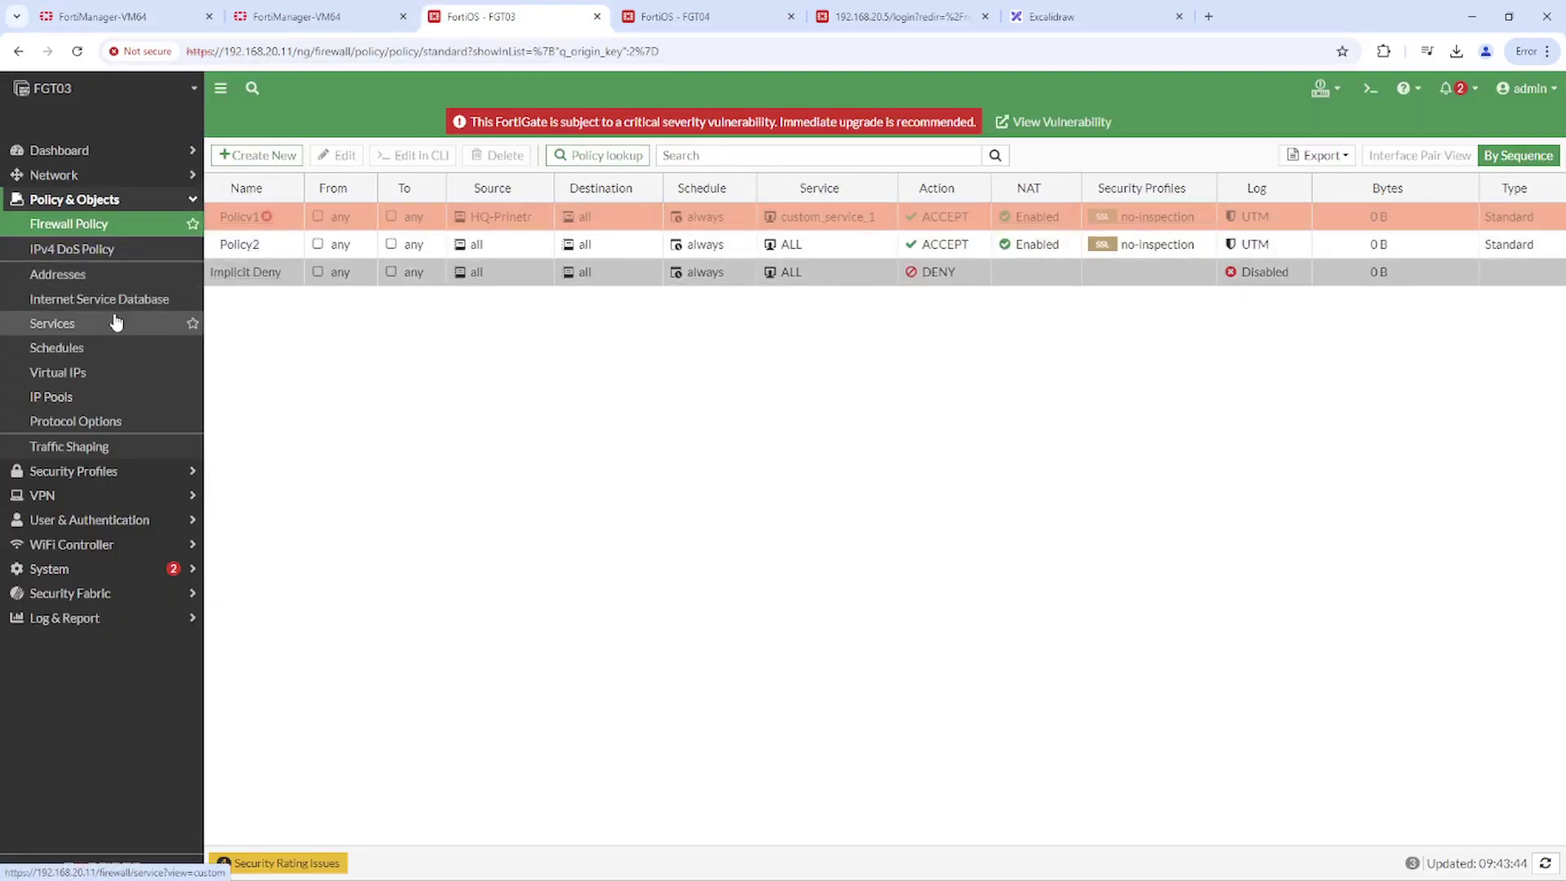
Check HQ-Prinetr in FGT03's address list (192.168.1.5/32), then in FGT04's (172.16.10.5/32).
{"action": "left_click", "coordinate": [98, 274]}
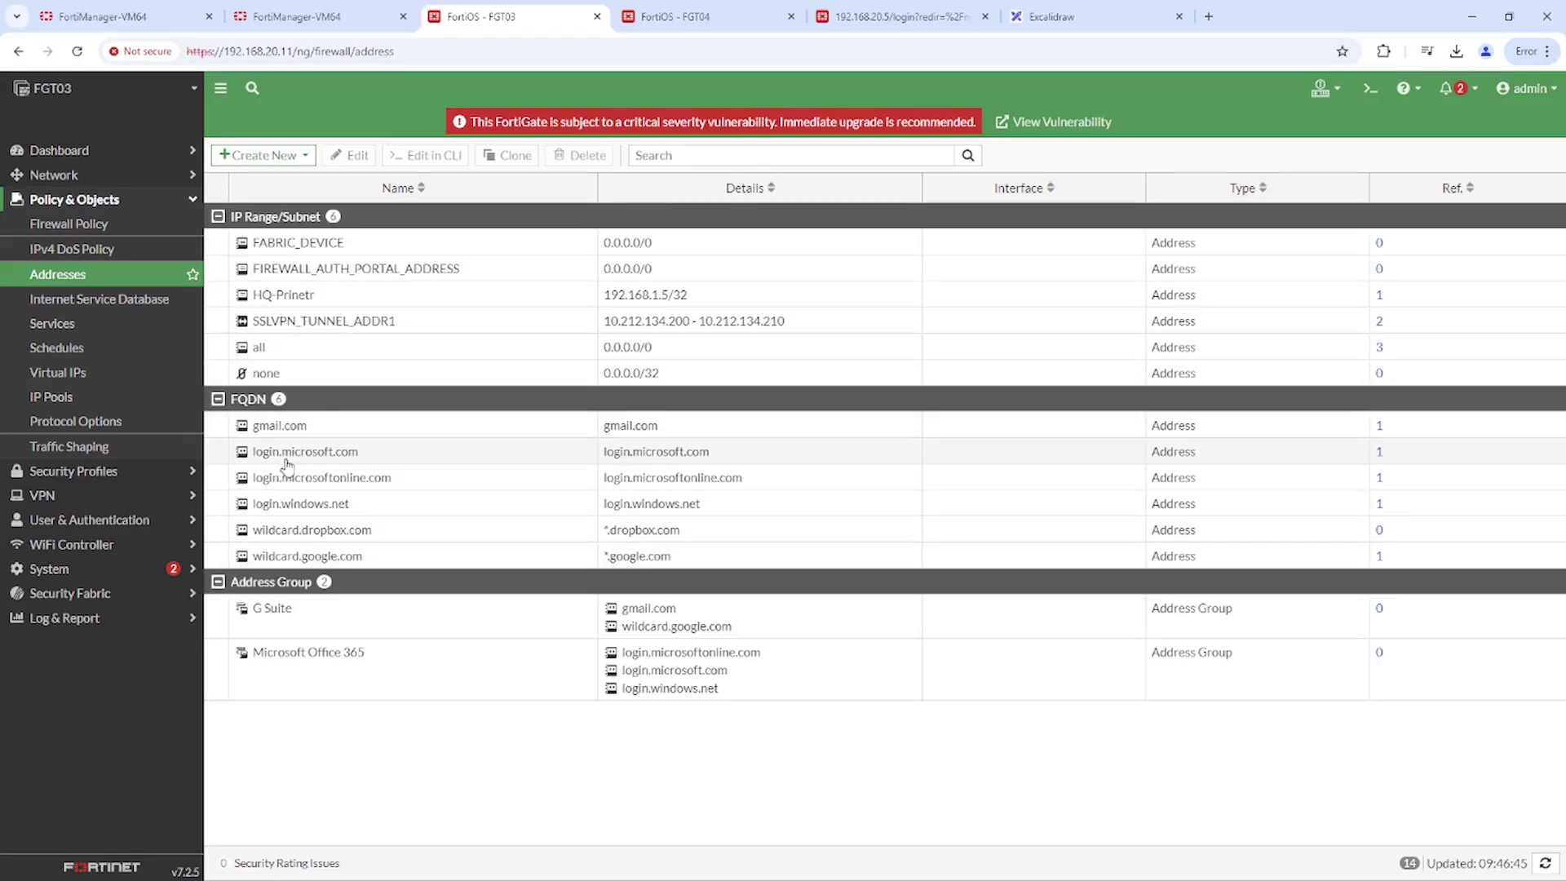
{"action": "left_click", "coordinate": [302, 305]}
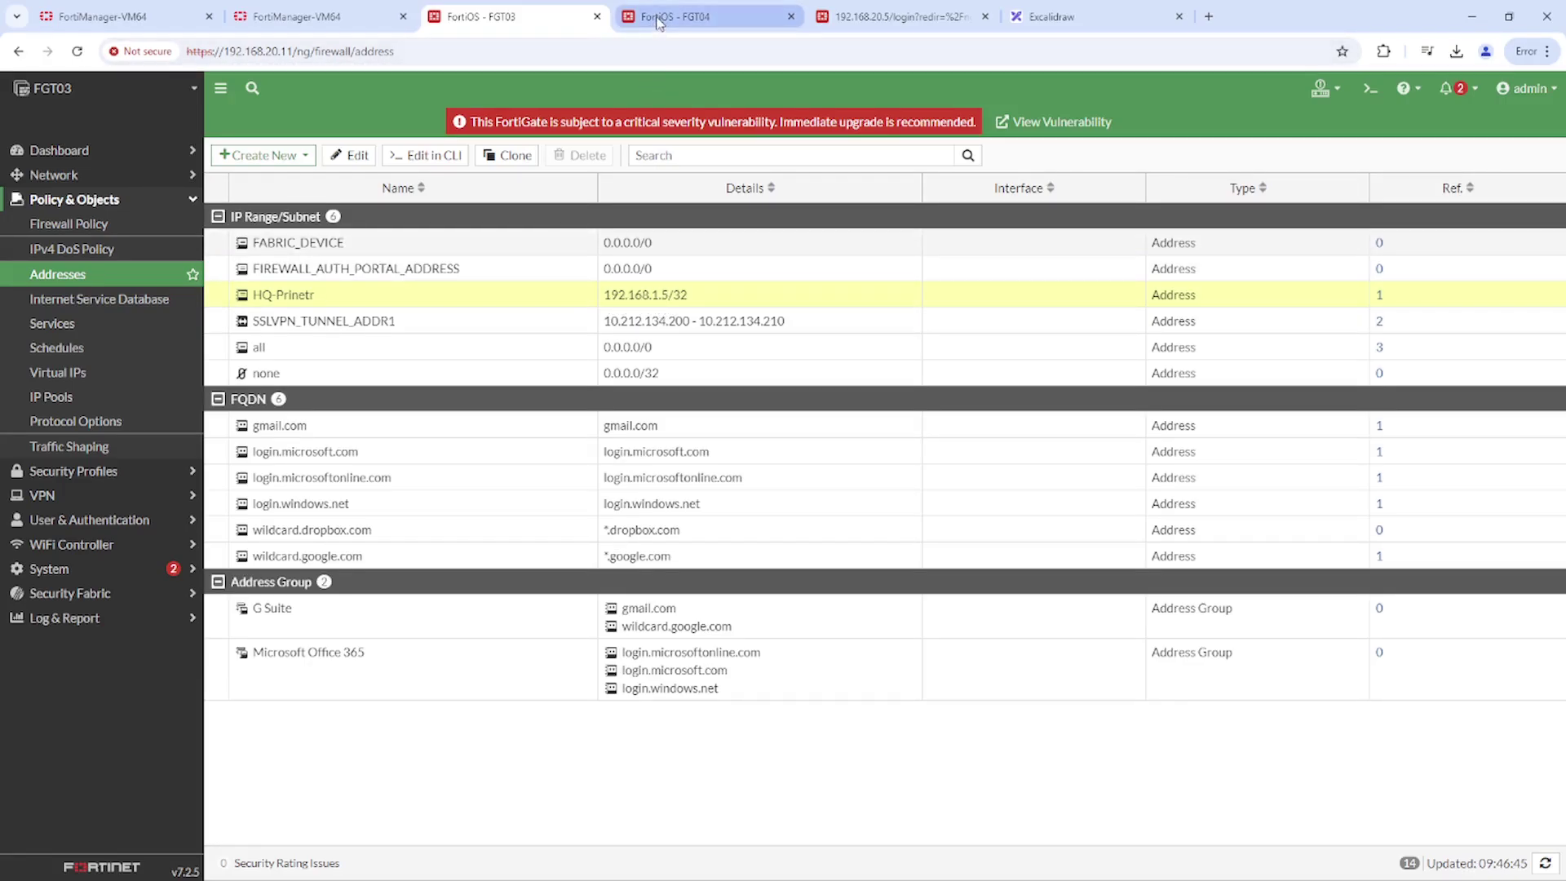
{"action": "left_click", "coordinate": [686, 16]}
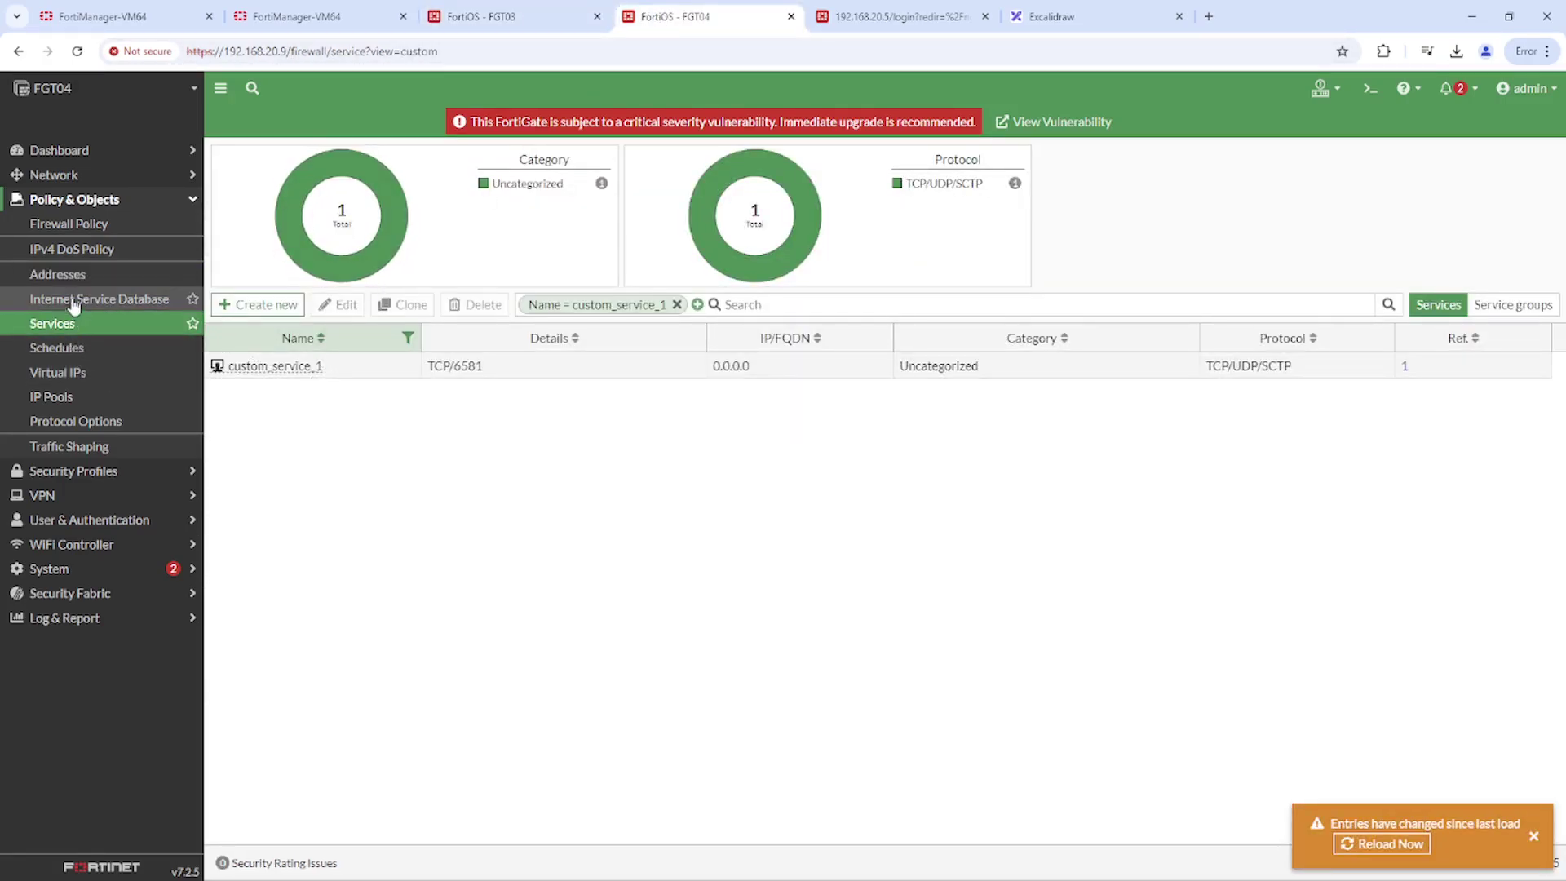
{"action": "left_click", "coordinate": [70, 275]}
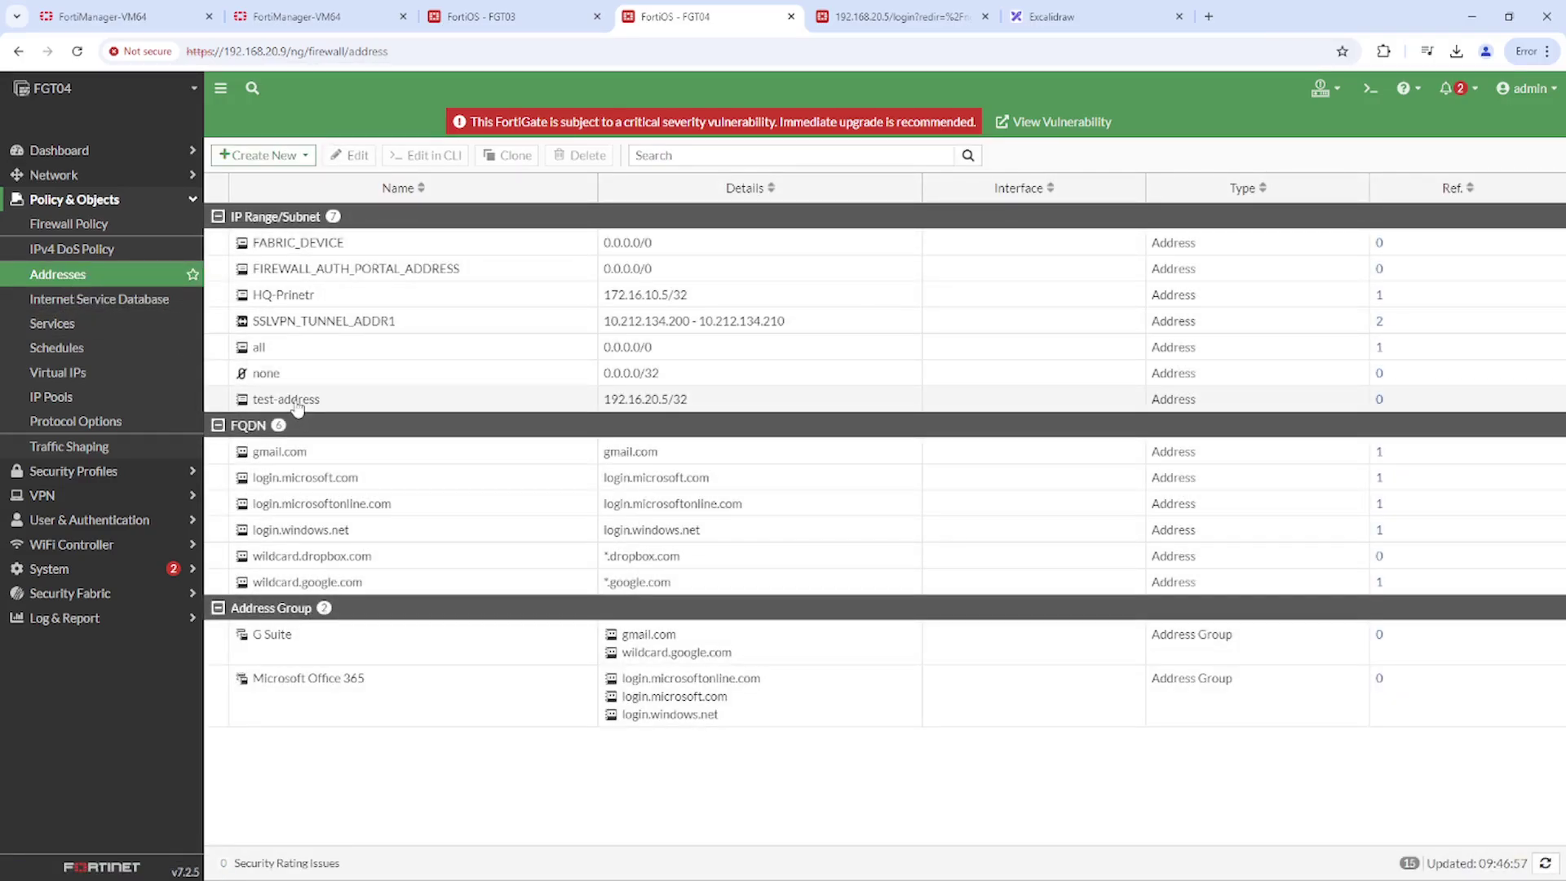
{"action": "left_click_drag", "start_coordinate": [254, 298], "coordinate": [312, 300]}
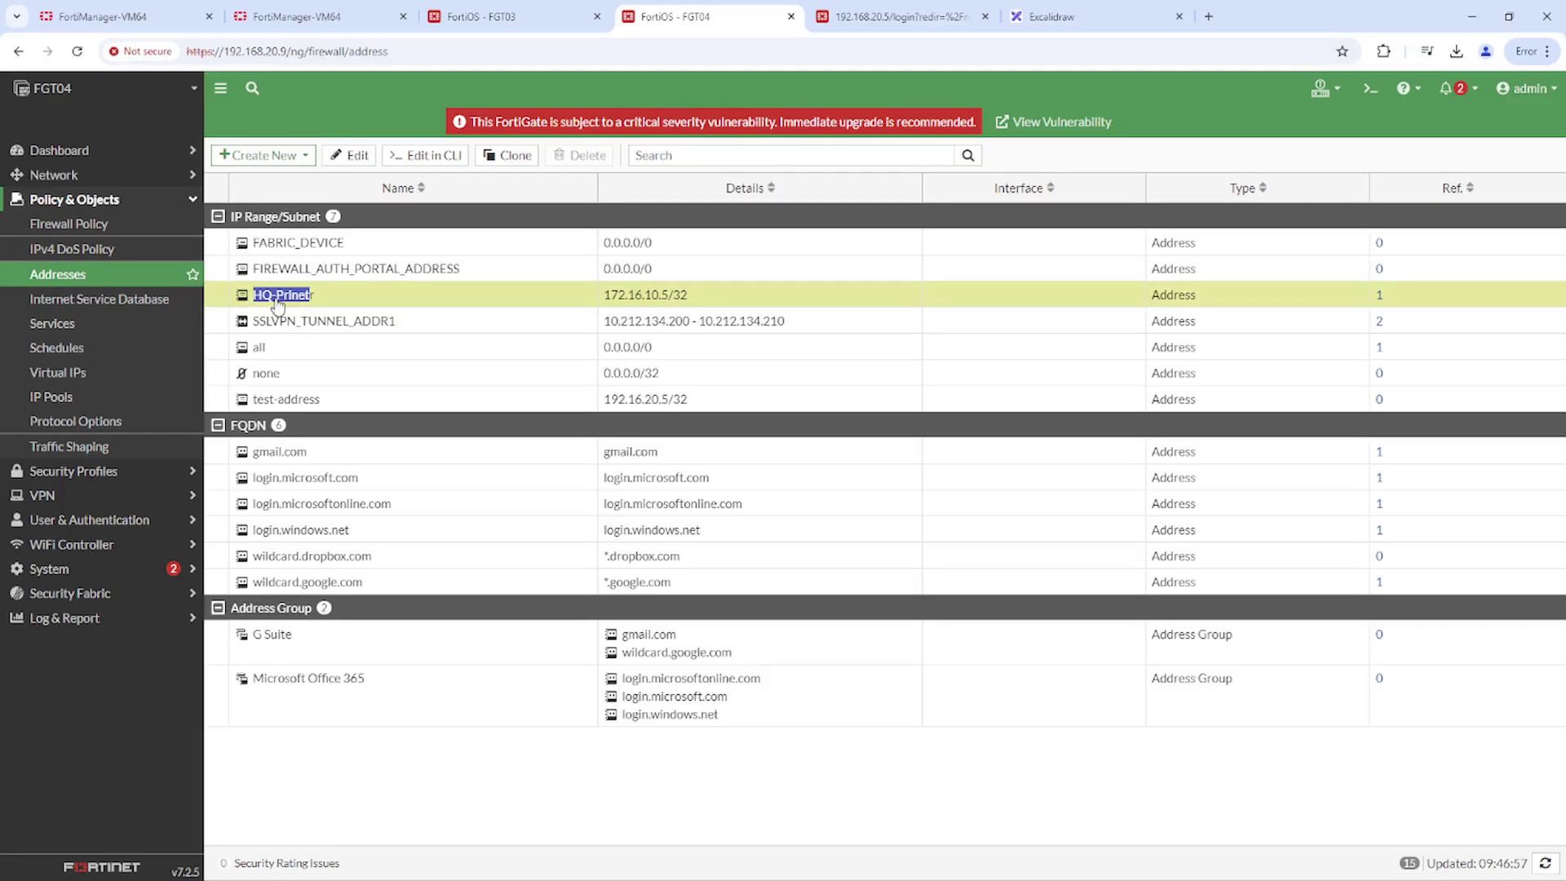
{"action": "mouse_move", "coordinate": [290, 302]}
Review the new custom_service_2 object and duplicates, then import FGT04's policy package and finish.
{"action": "left_click", "coordinate": [303, 14]}
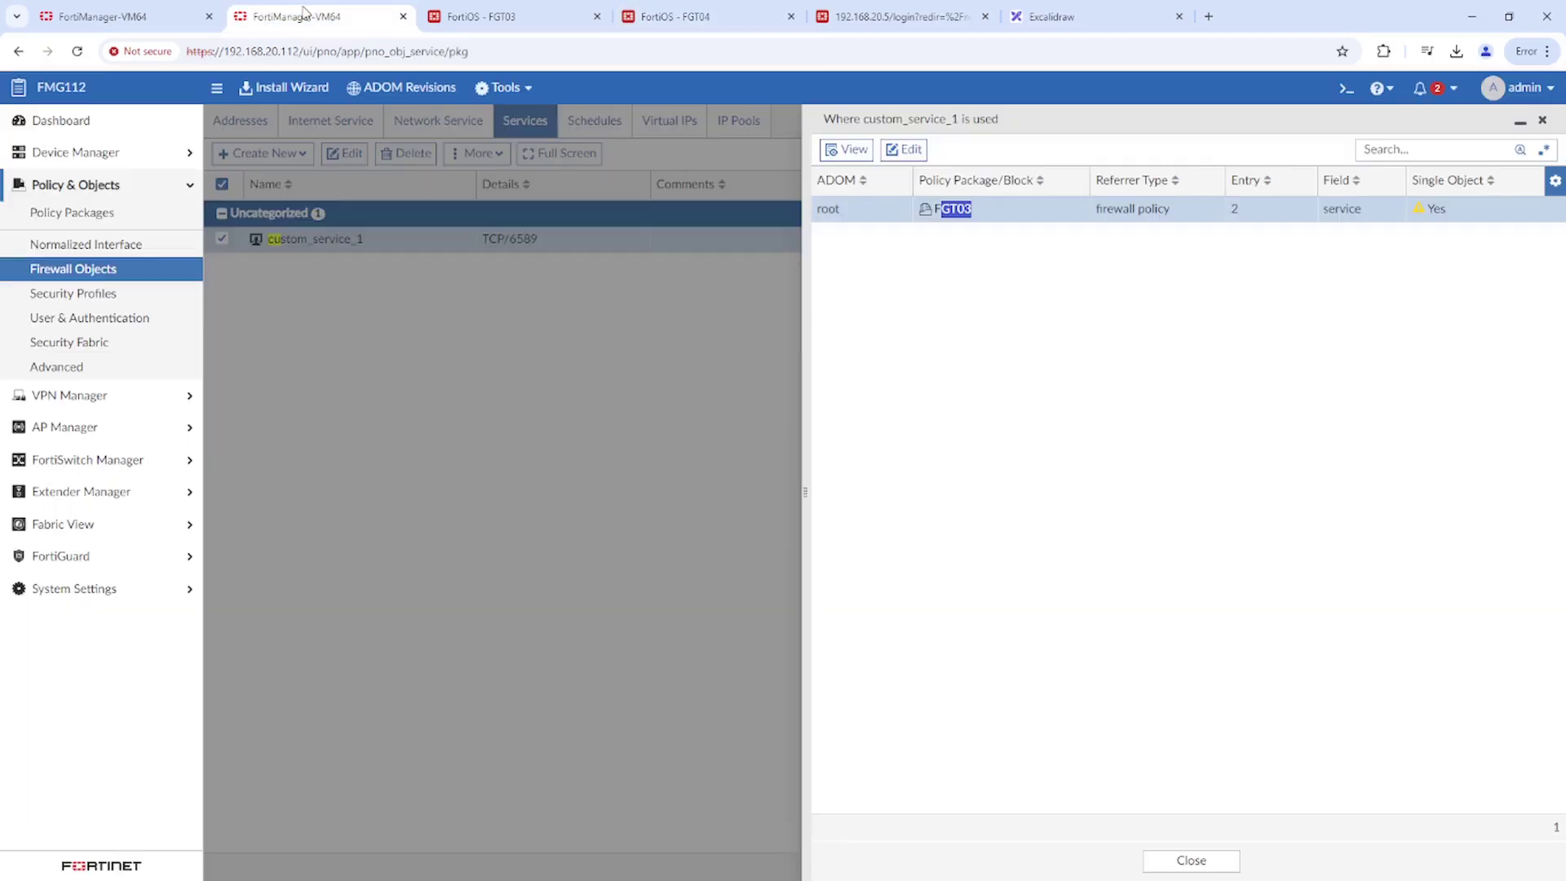
{"action": "left_click", "coordinate": [140, 17]}
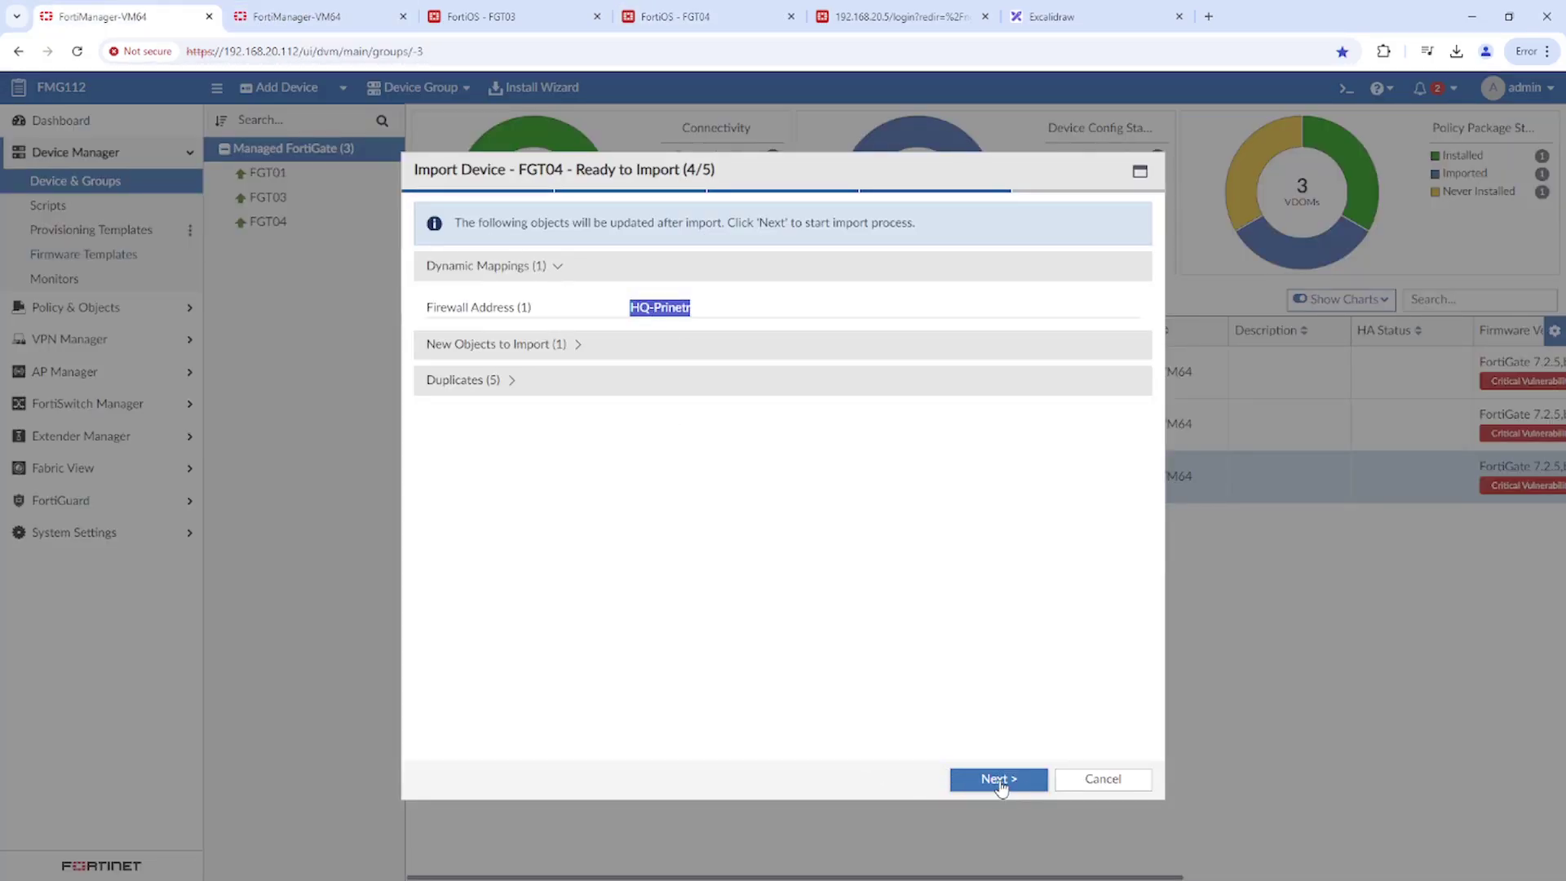
{"action": "left_click", "coordinate": [565, 345]}
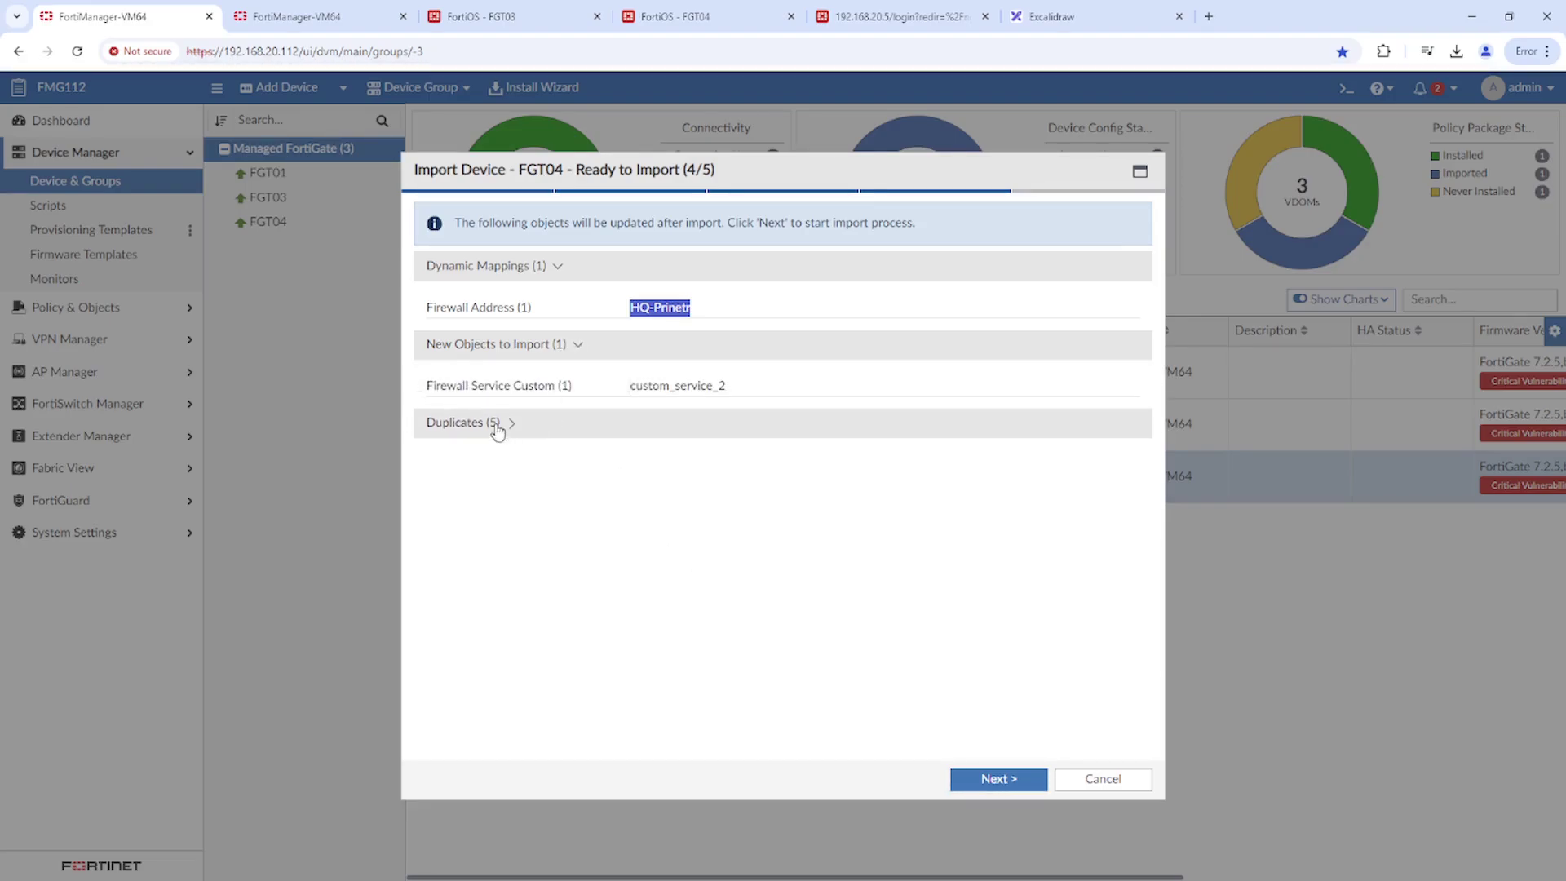
{"action": "left_click_drag", "start_coordinate": [728, 389], "coordinate": [712, 386]}
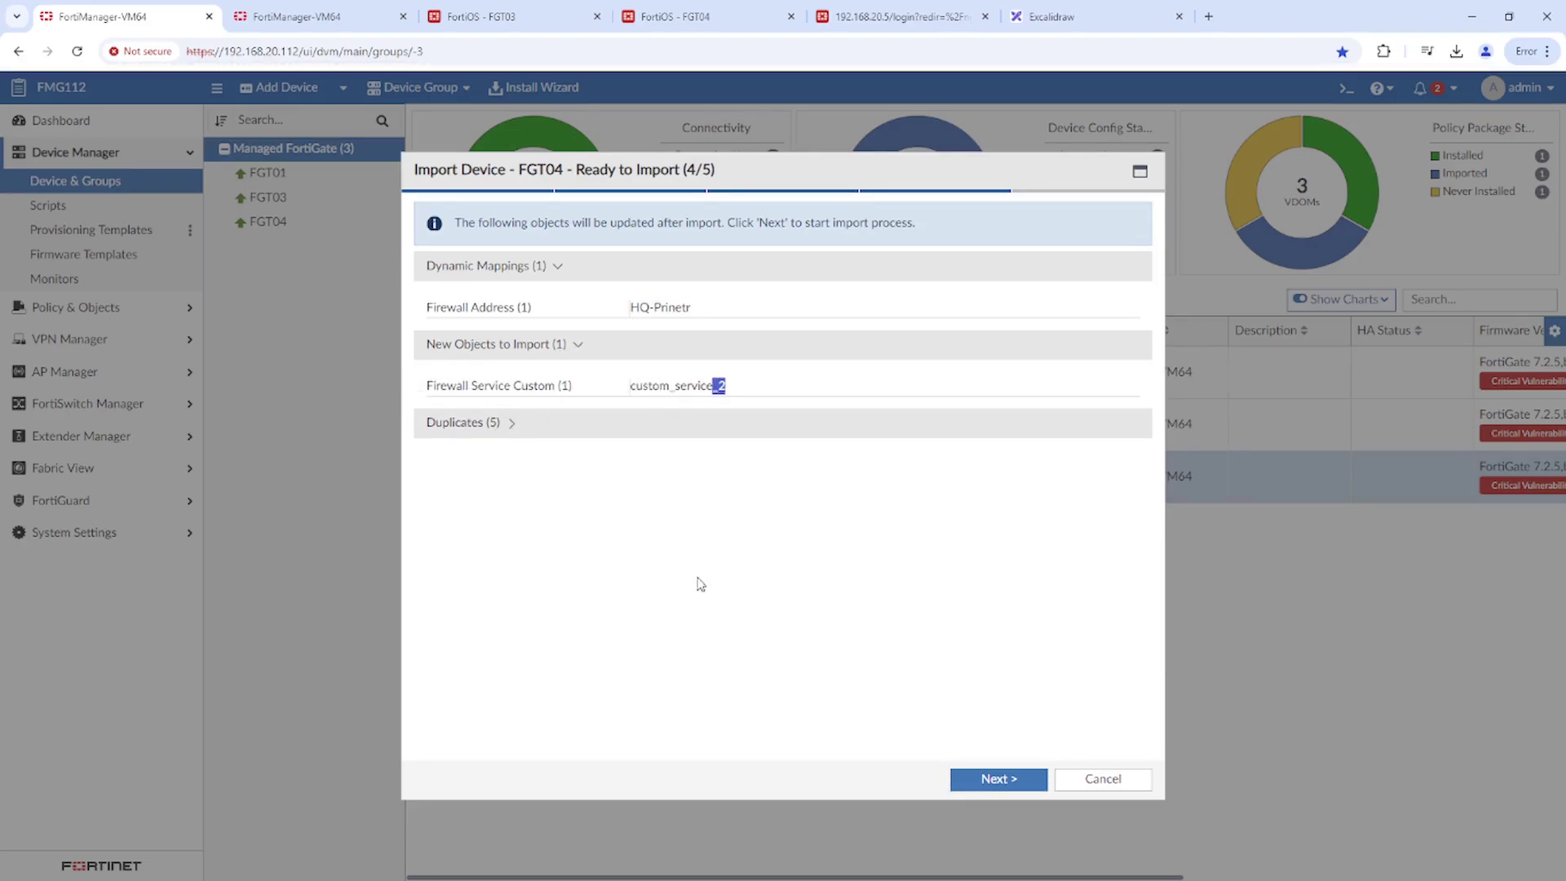
{"action": "left_click", "coordinate": [479, 425]}
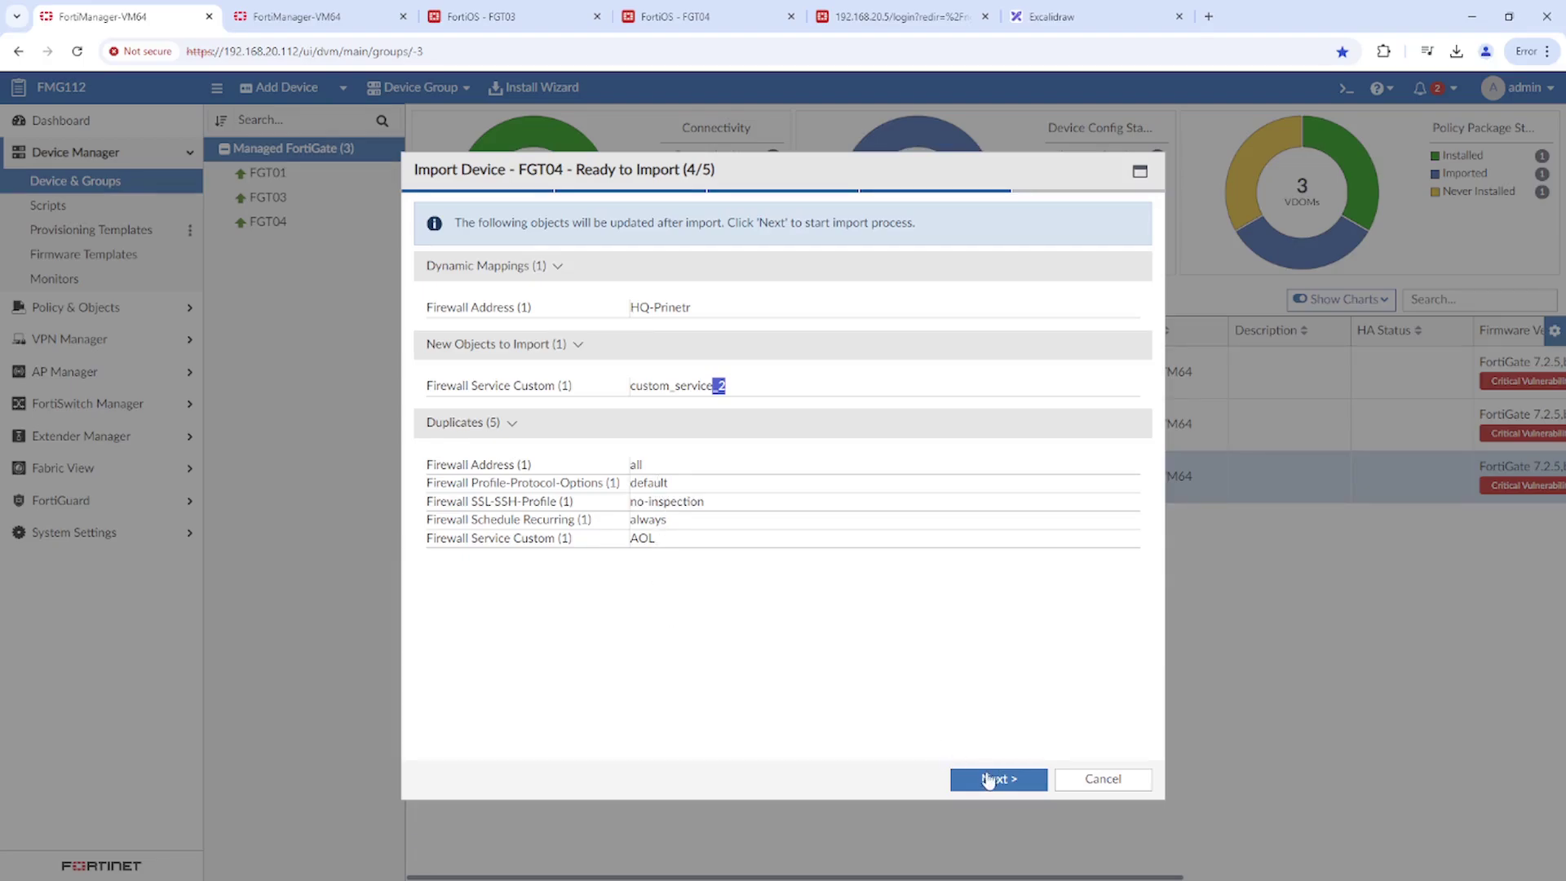
{"action": "left_click", "coordinate": [988, 780]}
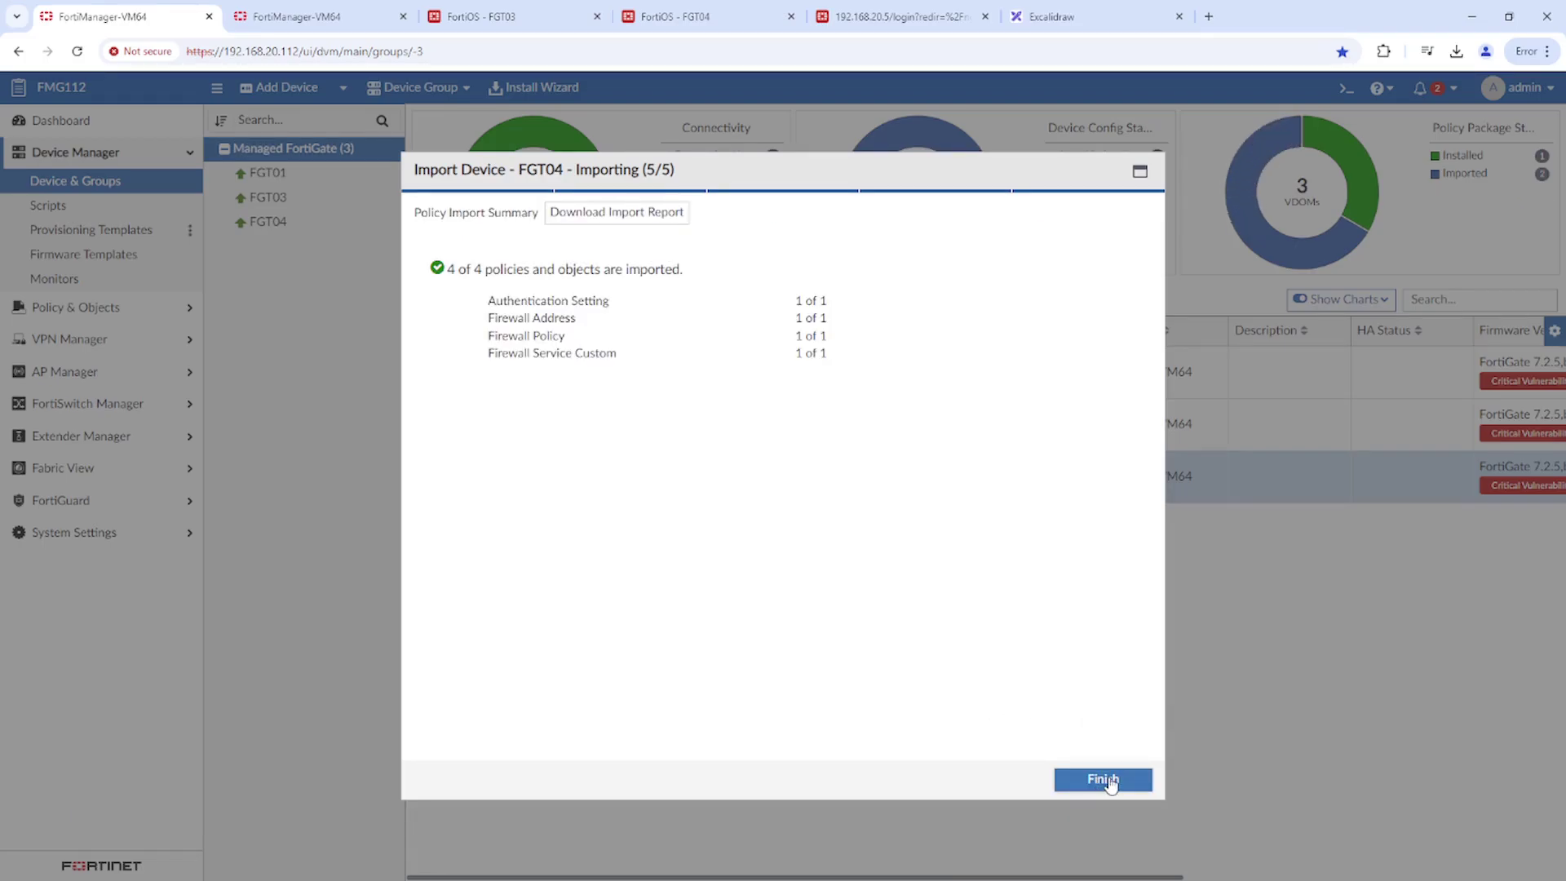
{"action": "left_click", "coordinate": [1103, 780]}
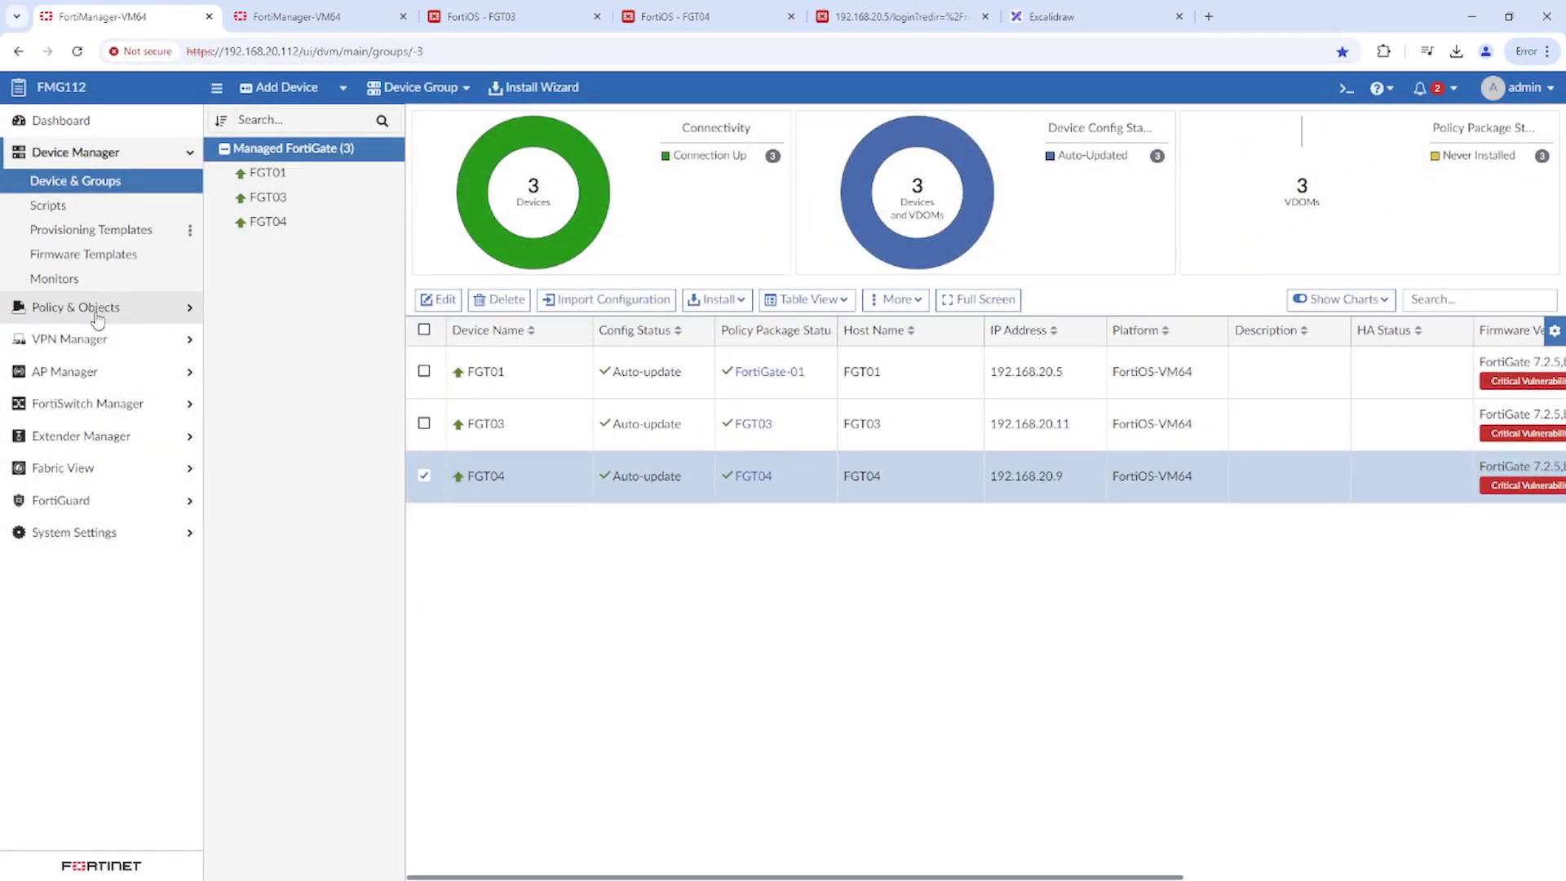
Search the firewall addresses for HQ and open HQ-Prinetr for editing.
{"action": "left_click", "coordinate": [97, 314]}
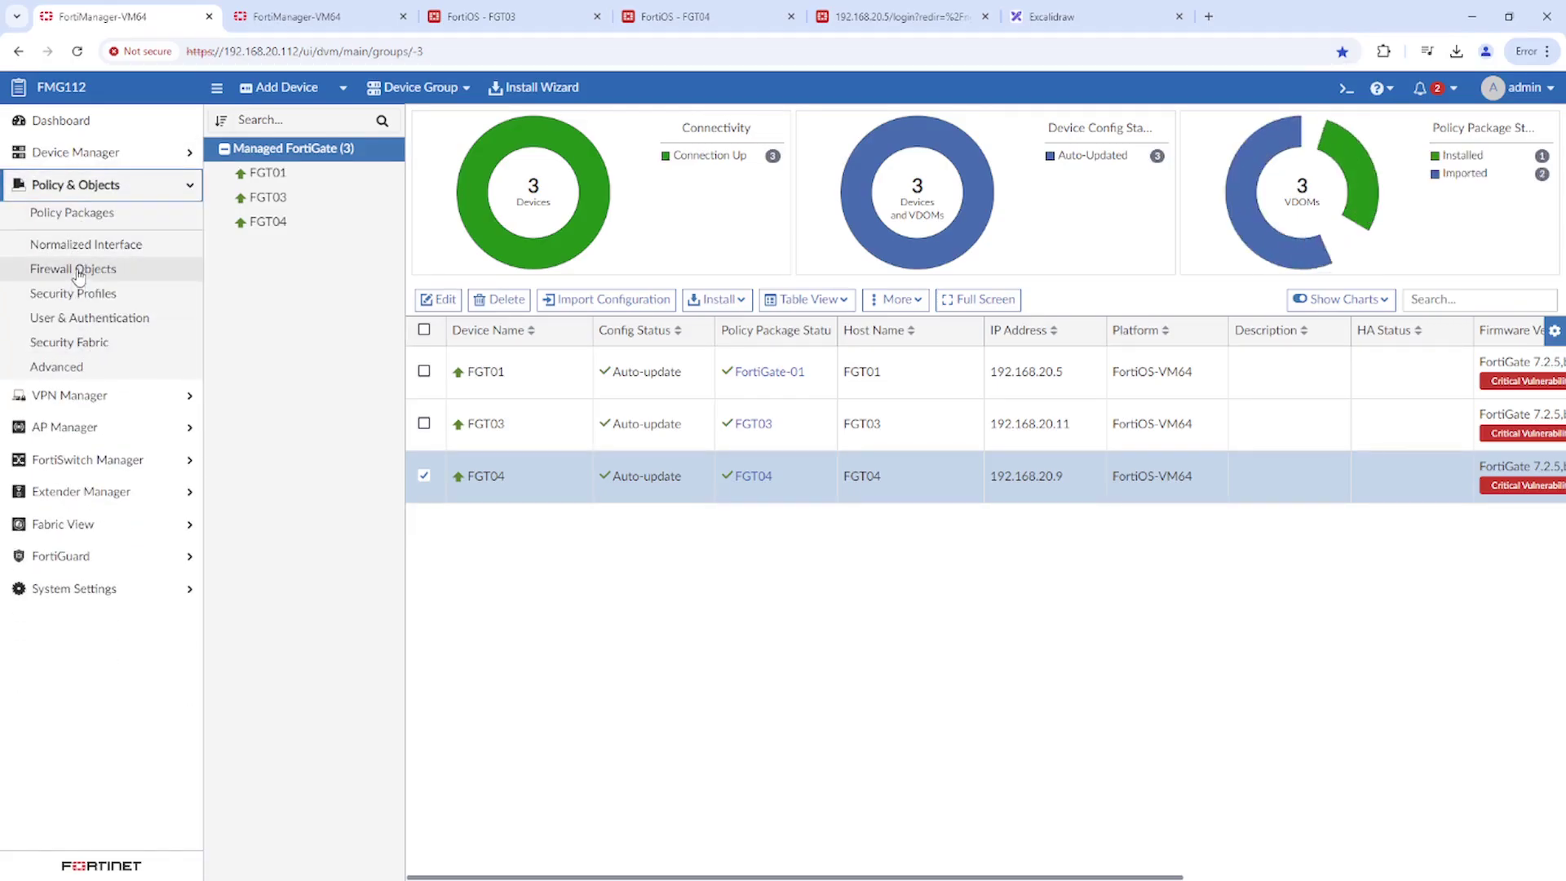
{"action": "left_click", "coordinate": [79, 274]}
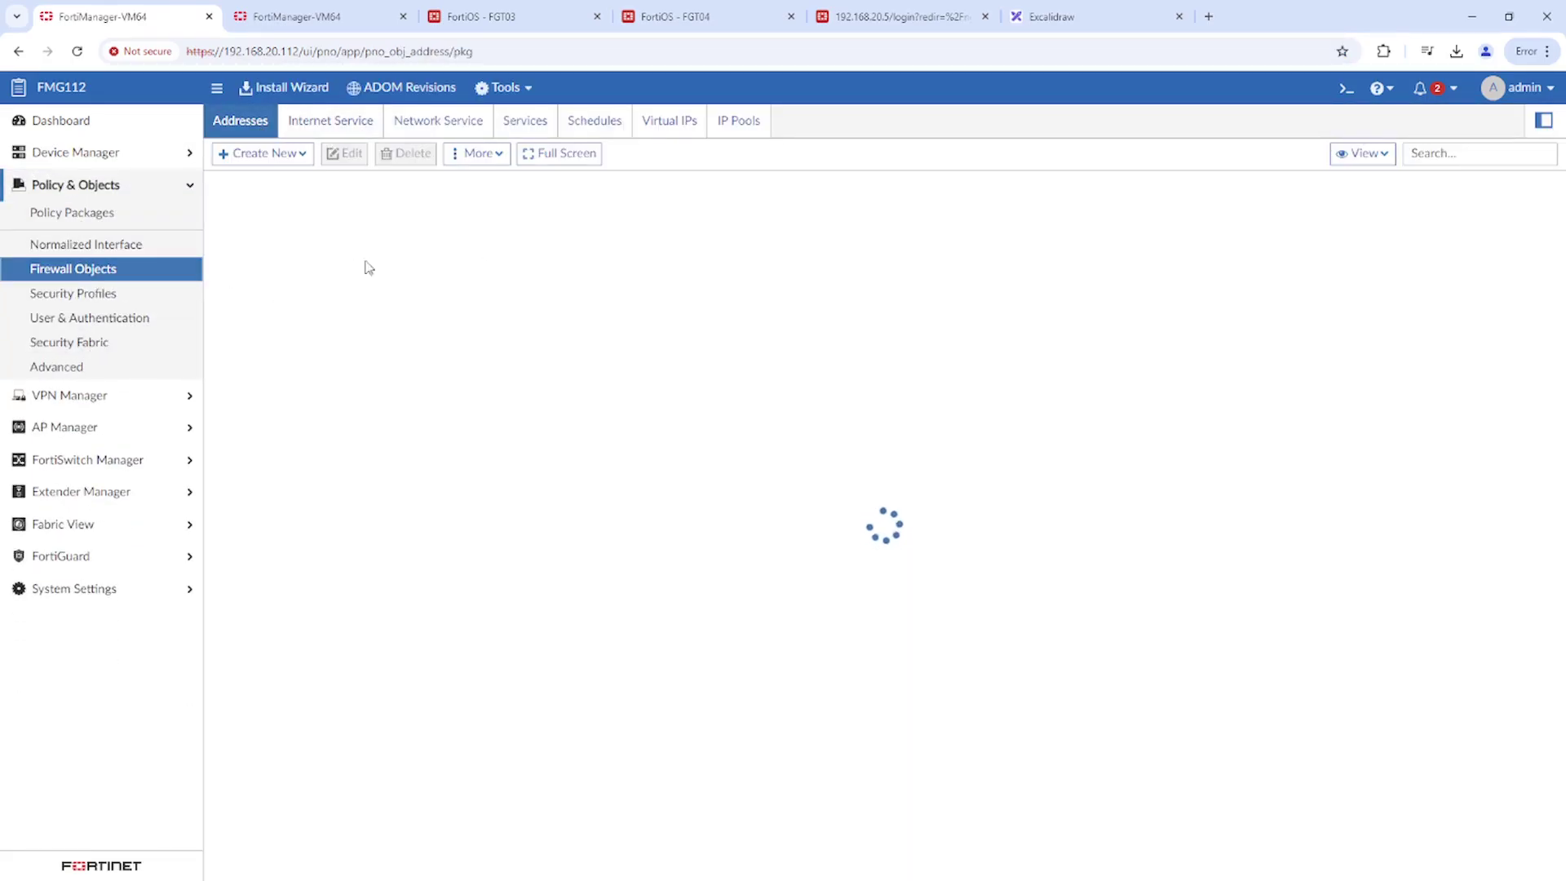
{"action": "left_click", "coordinate": [1467, 153]}
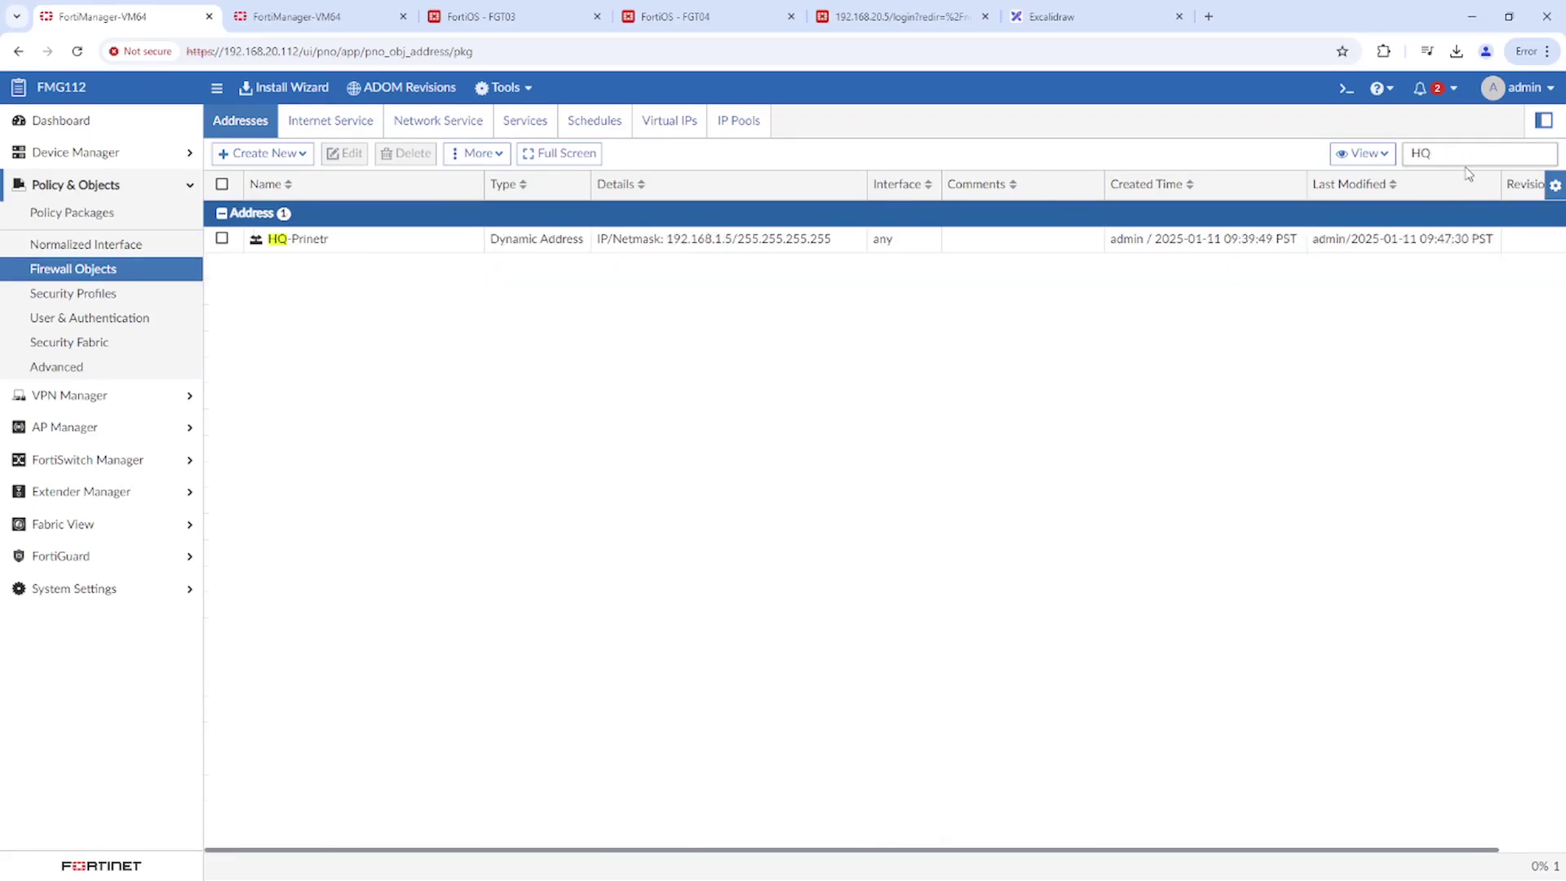
{"action": "double_click", "coordinate": [297, 249]}
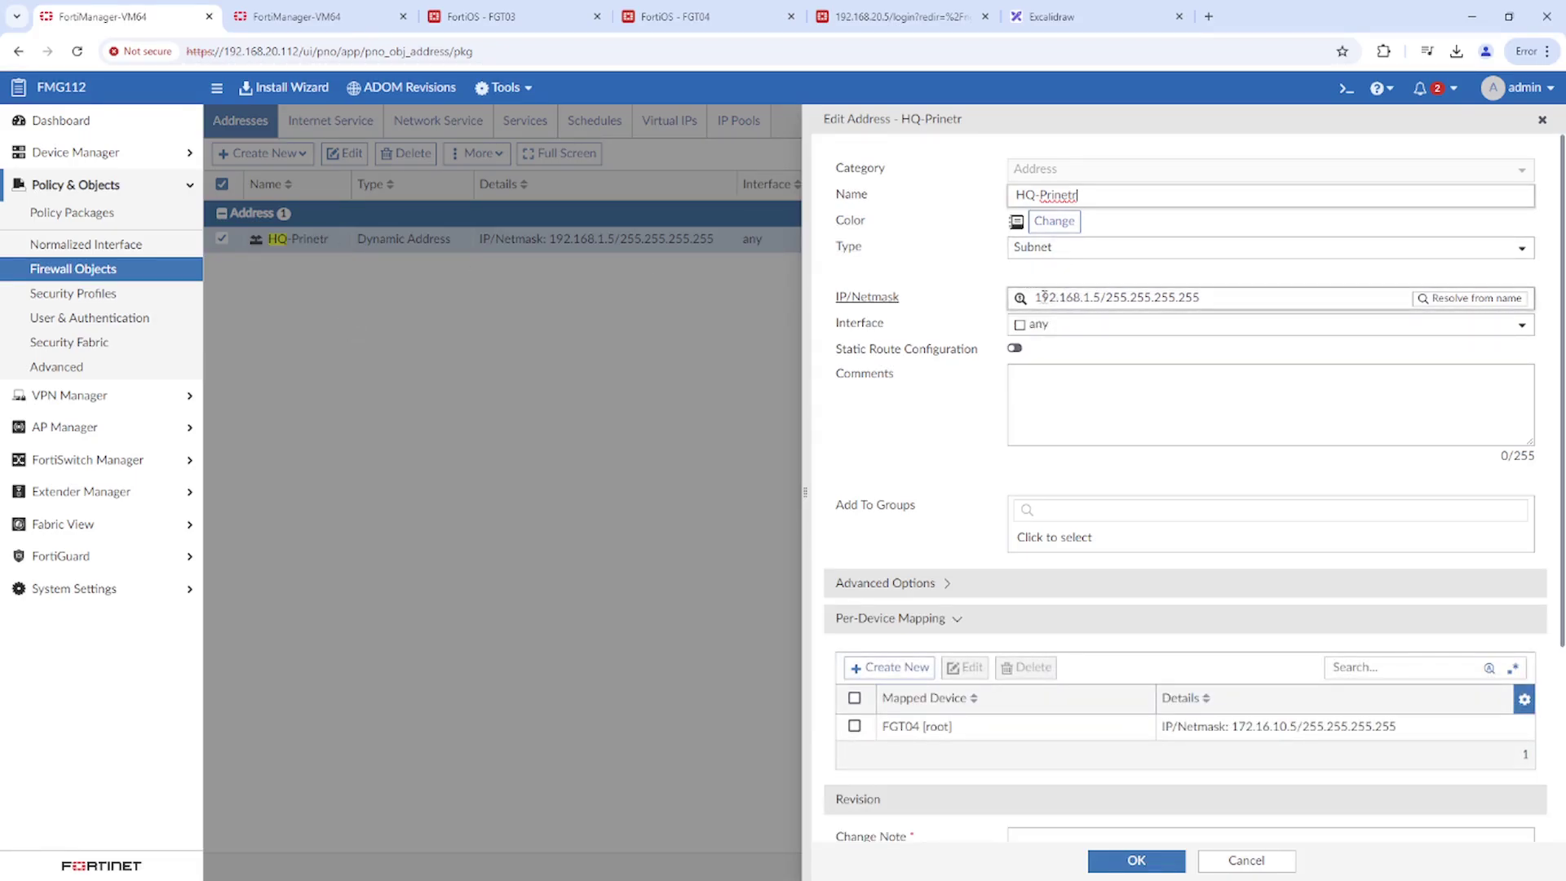
Review HQ-Prinetr's default 192.168.1.5/32 and its FGT04 mapping of 172.16.10.5/32.
{"action": "left_click_drag", "start_coordinate": [1036, 298], "coordinate": [1201, 297]}
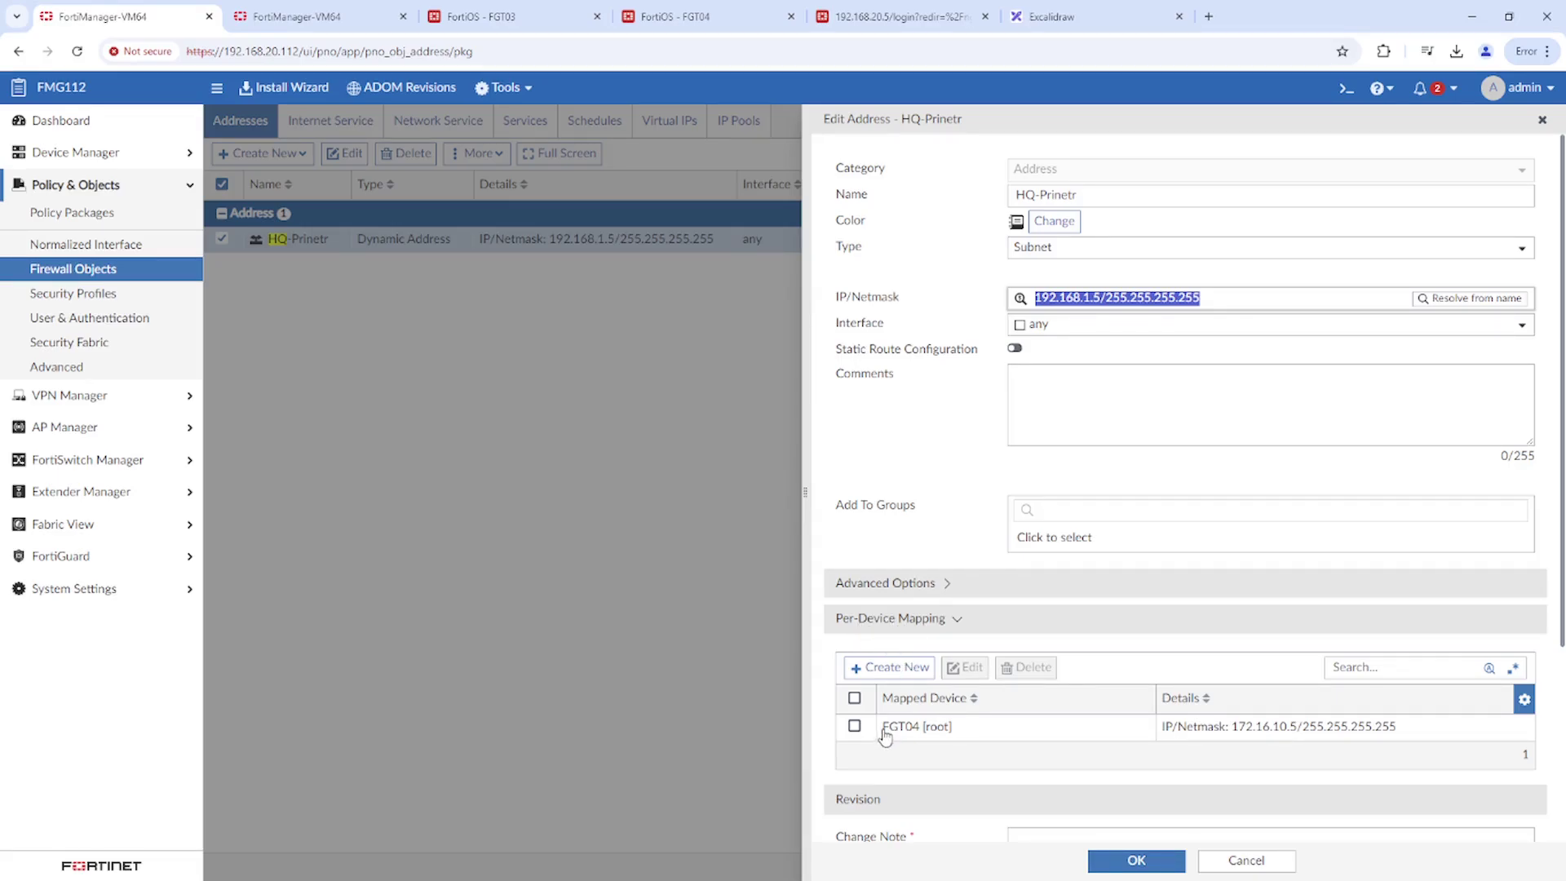
{"action": "left_click_drag", "start_coordinate": [885, 736], "coordinate": [929, 734]}
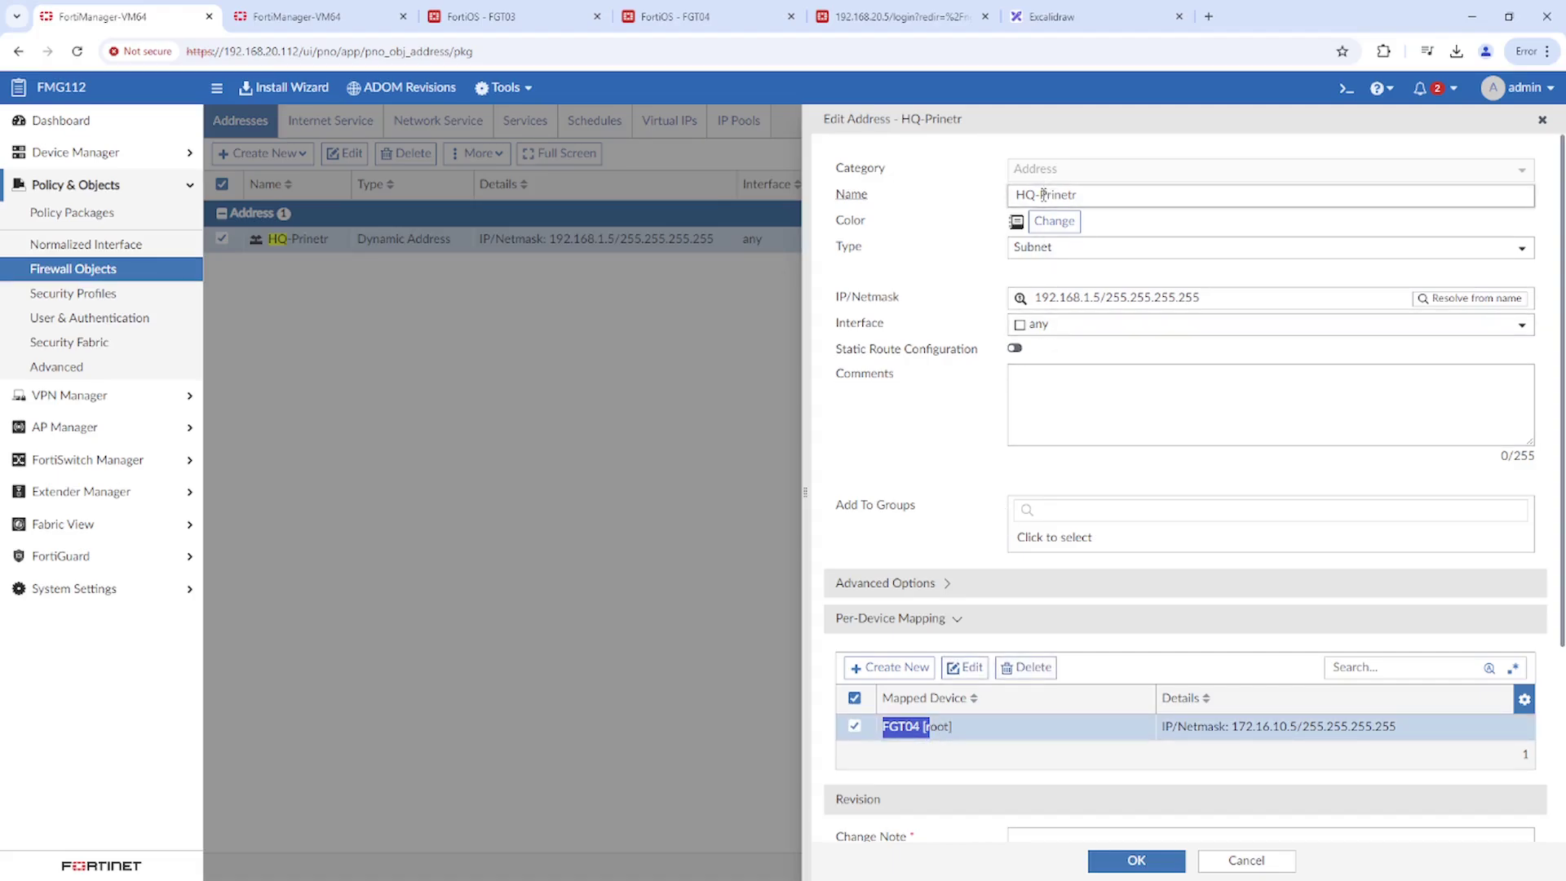
{"action": "left_click_drag", "start_coordinate": [1232, 728], "coordinate": [1397, 734]}
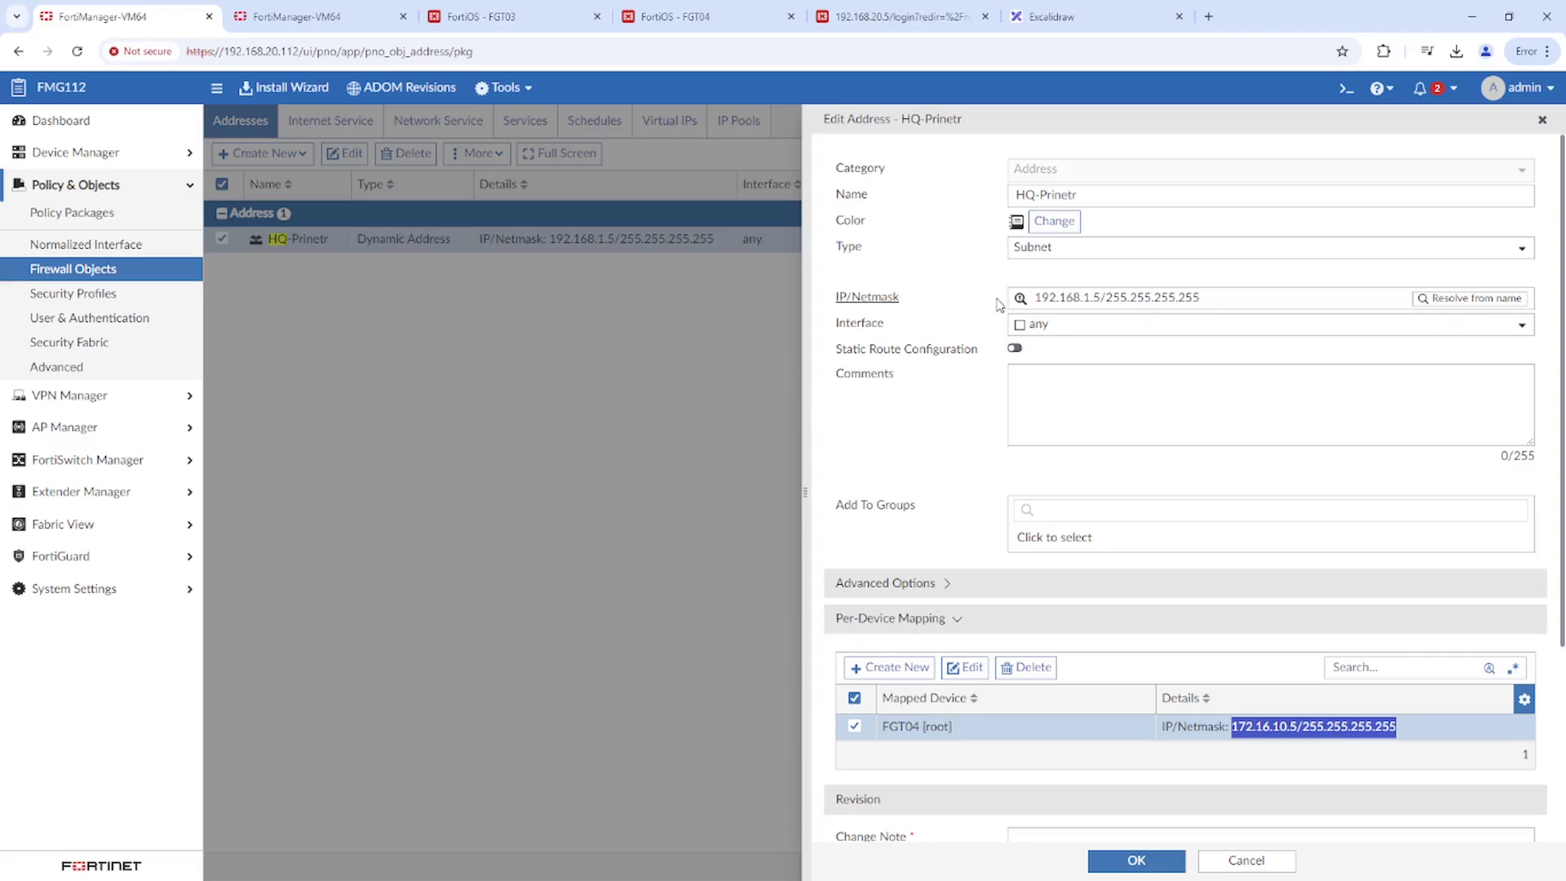
{"action": "left_click", "coordinate": [1075, 295]}
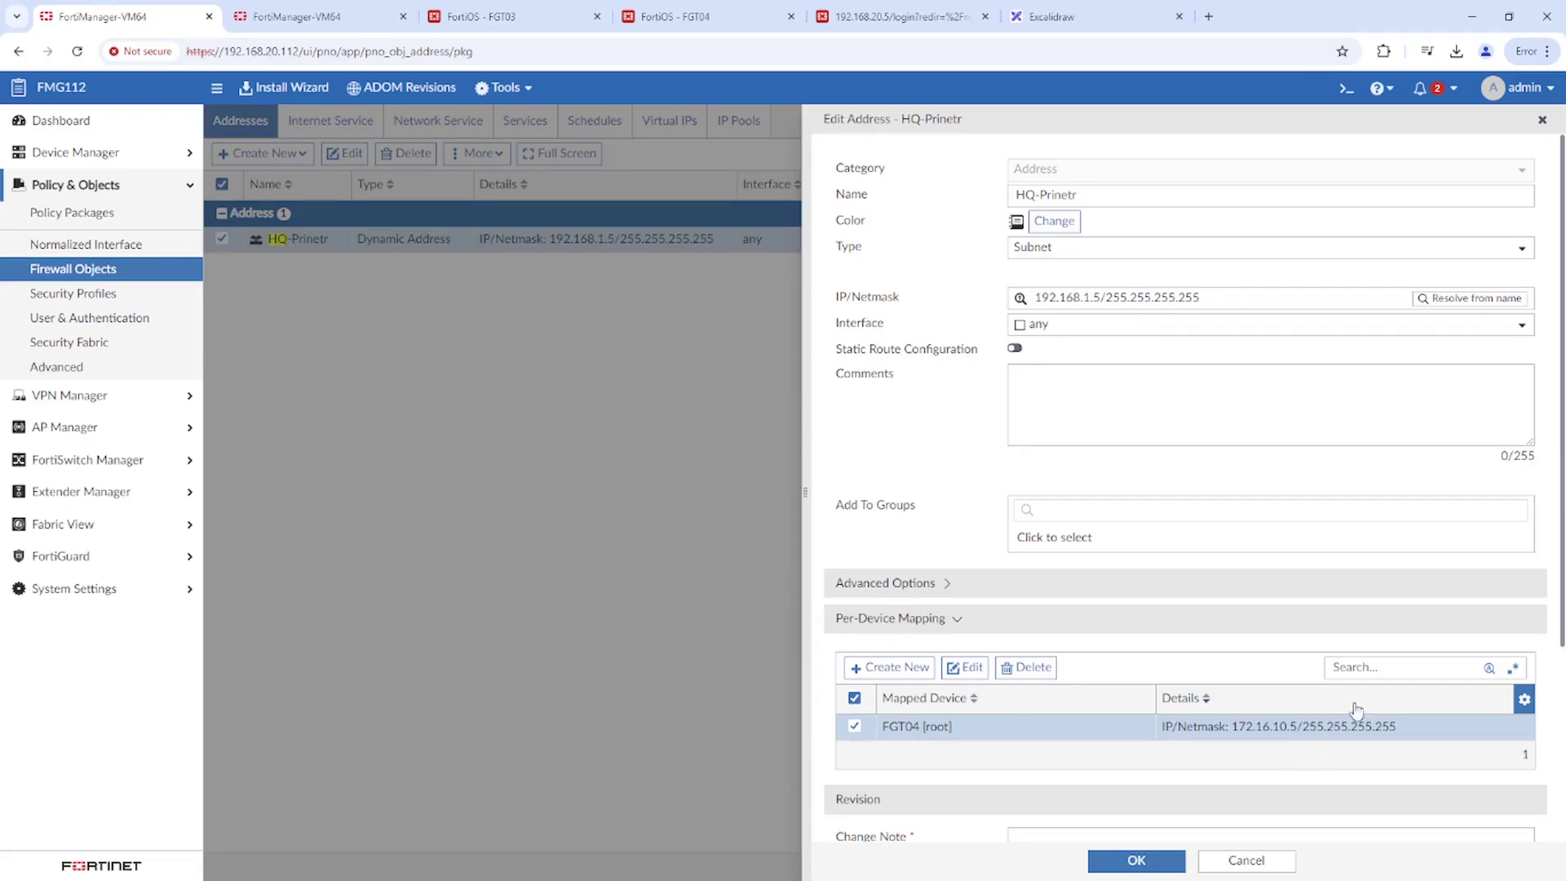
Add an FGT01 per-device mapping of 192.168.21.5/32 to HQ-Prinetr.
{"action": "left_click", "coordinate": [892, 677]}
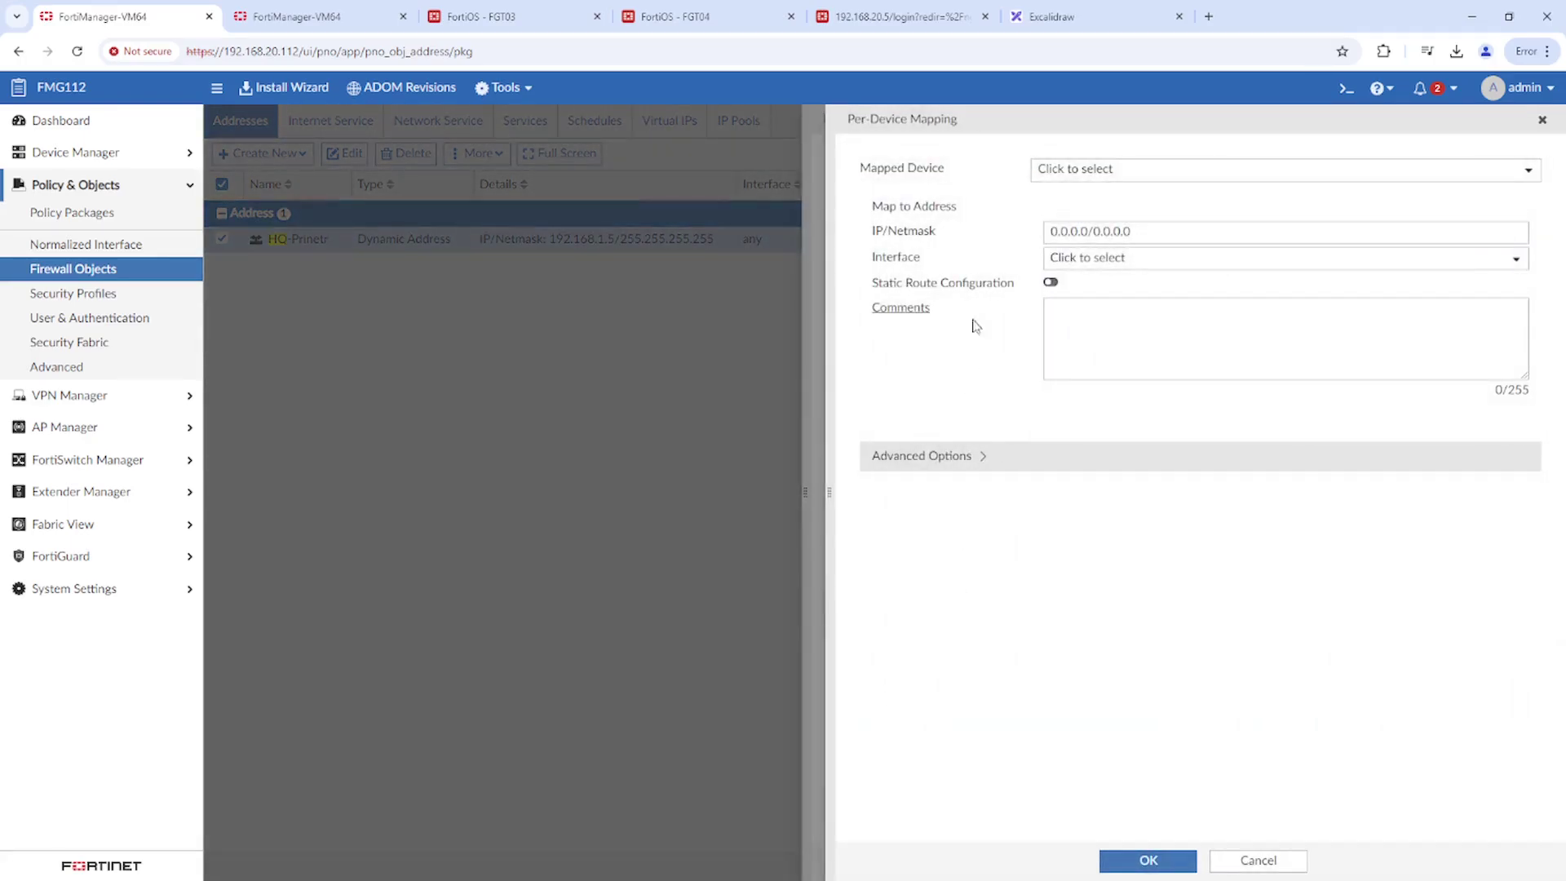
{"action": "left_click", "coordinate": [1085, 172]}
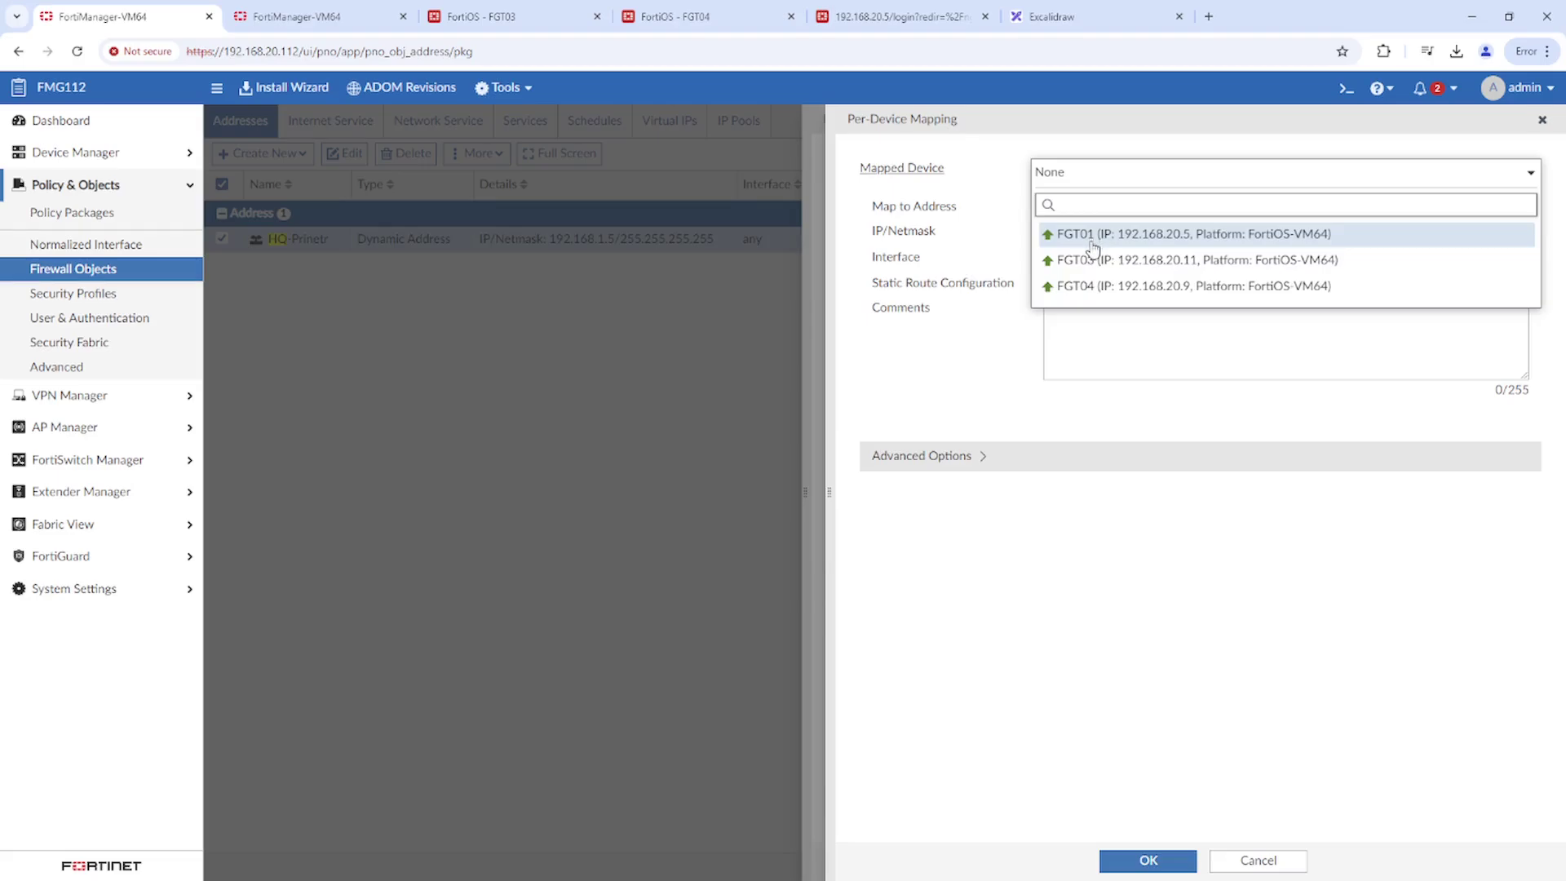
{"action": "left_click", "coordinate": [1093, 237]}
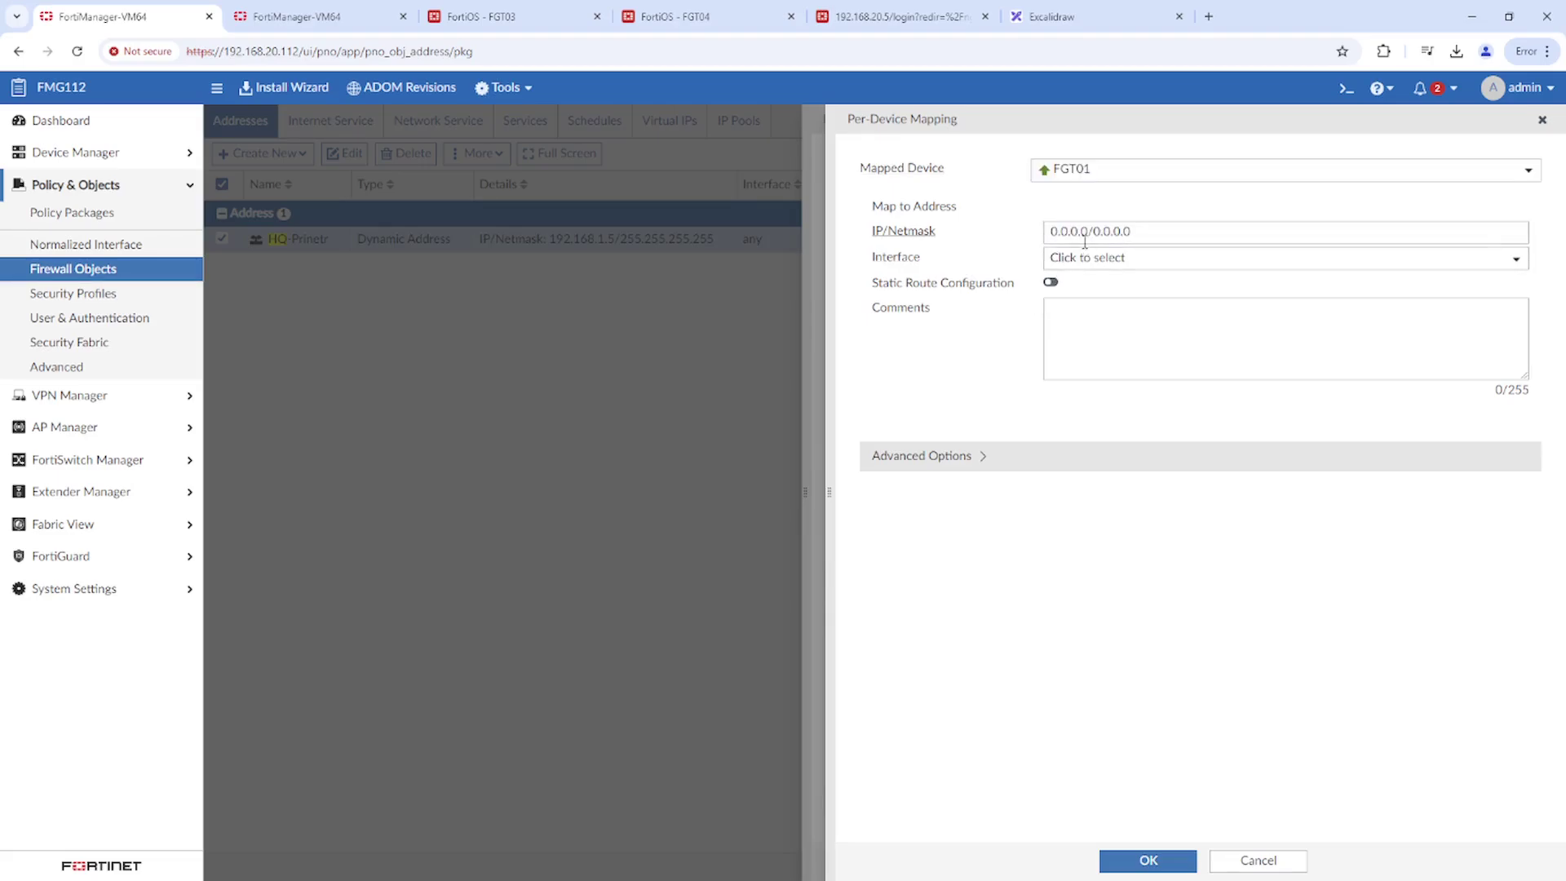
{"action": "left_click", "coordinate": [946, 238]}
{"action": "type", "text": "192.168.21.5/32"}
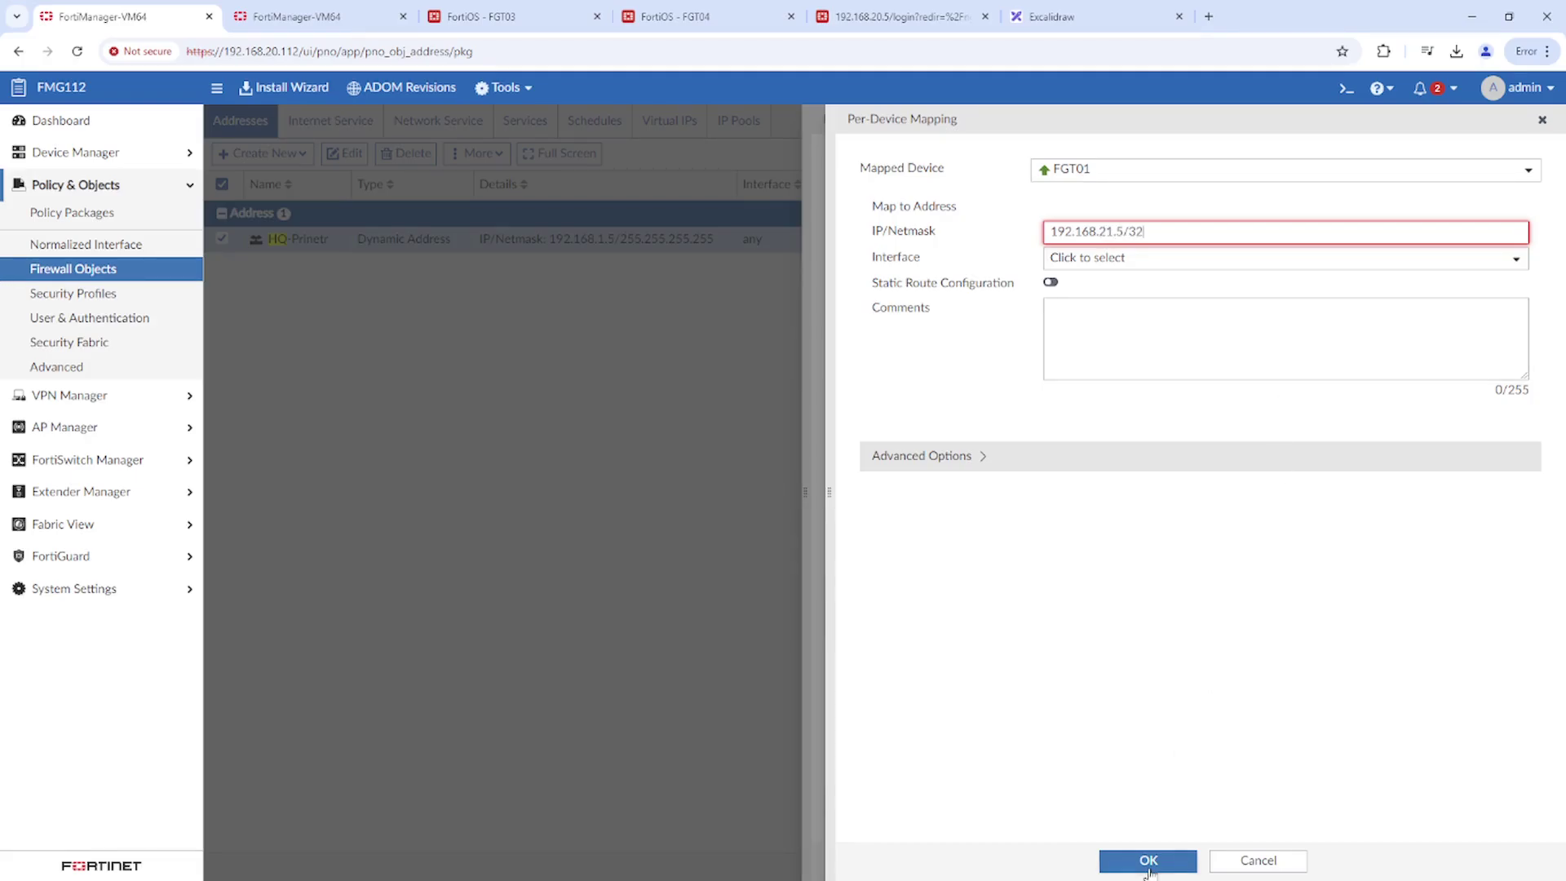
{"action": "left_click", "coordinate": [1149, 861]}
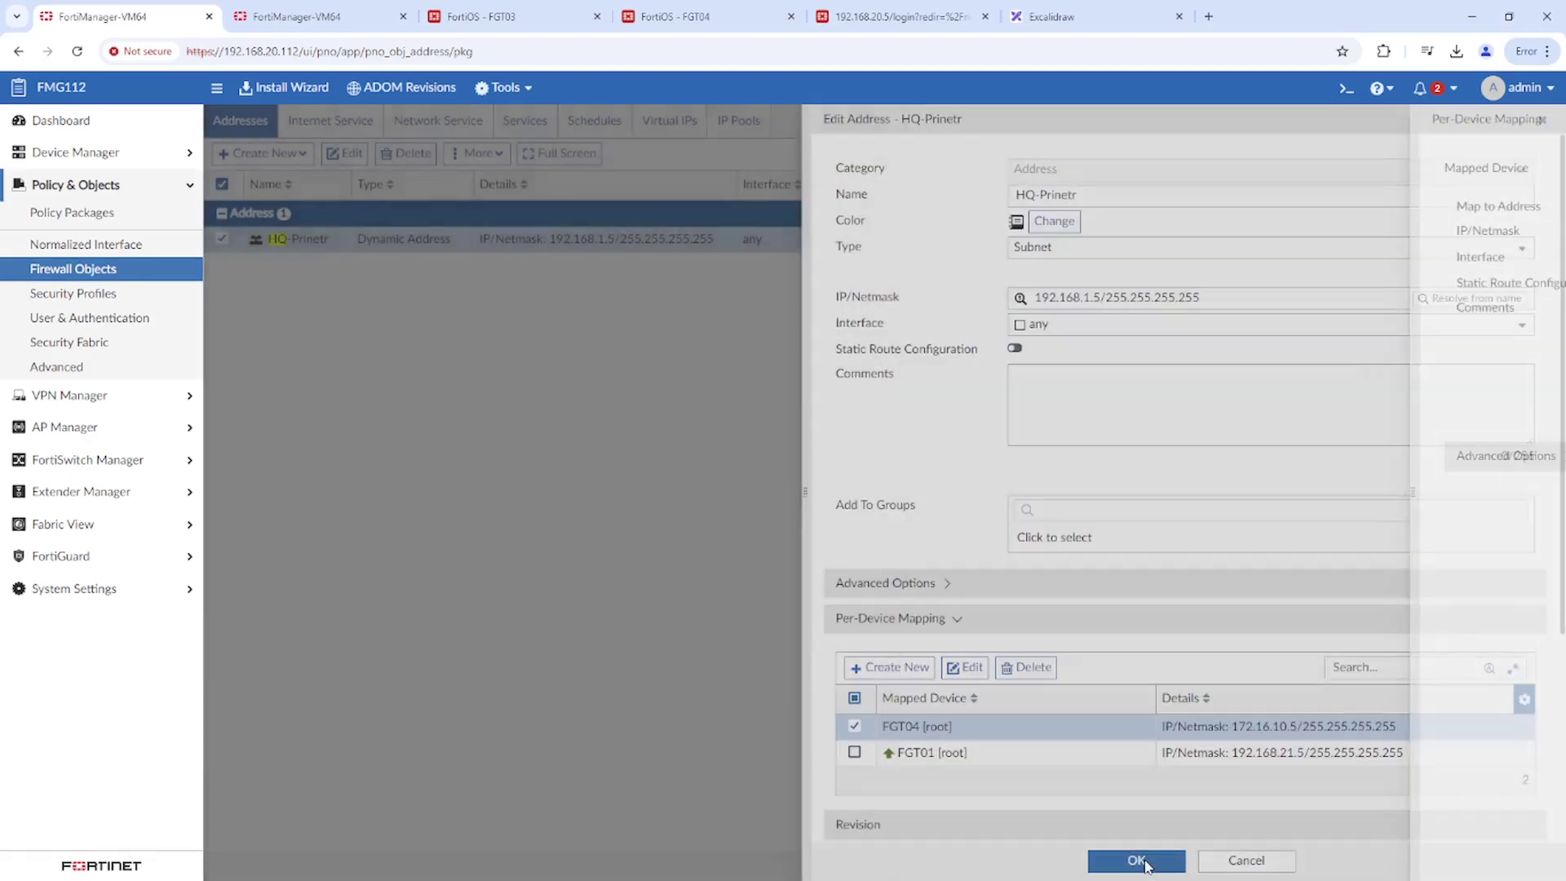
{"action": "left_click", "coordinate": [1136, 860]}
Fill in the change note to save HQ-Prinetr, then go to the Device Manager list.
{"action": "left_click", "coordinate": [1101, 780]}
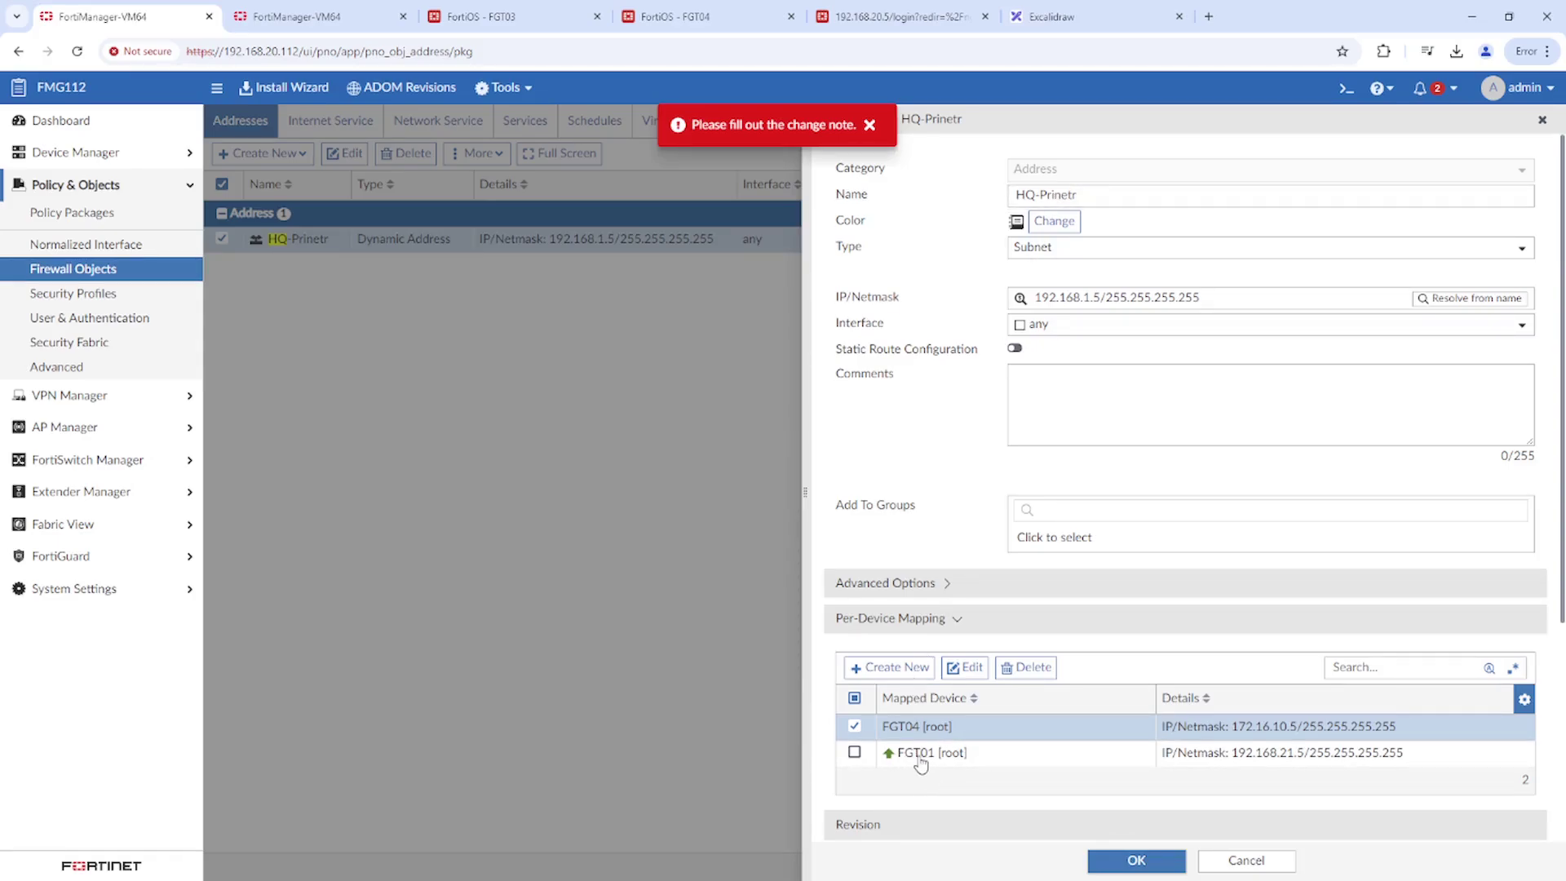
{"action": "double_click", "coordinate": [1284, 754]}
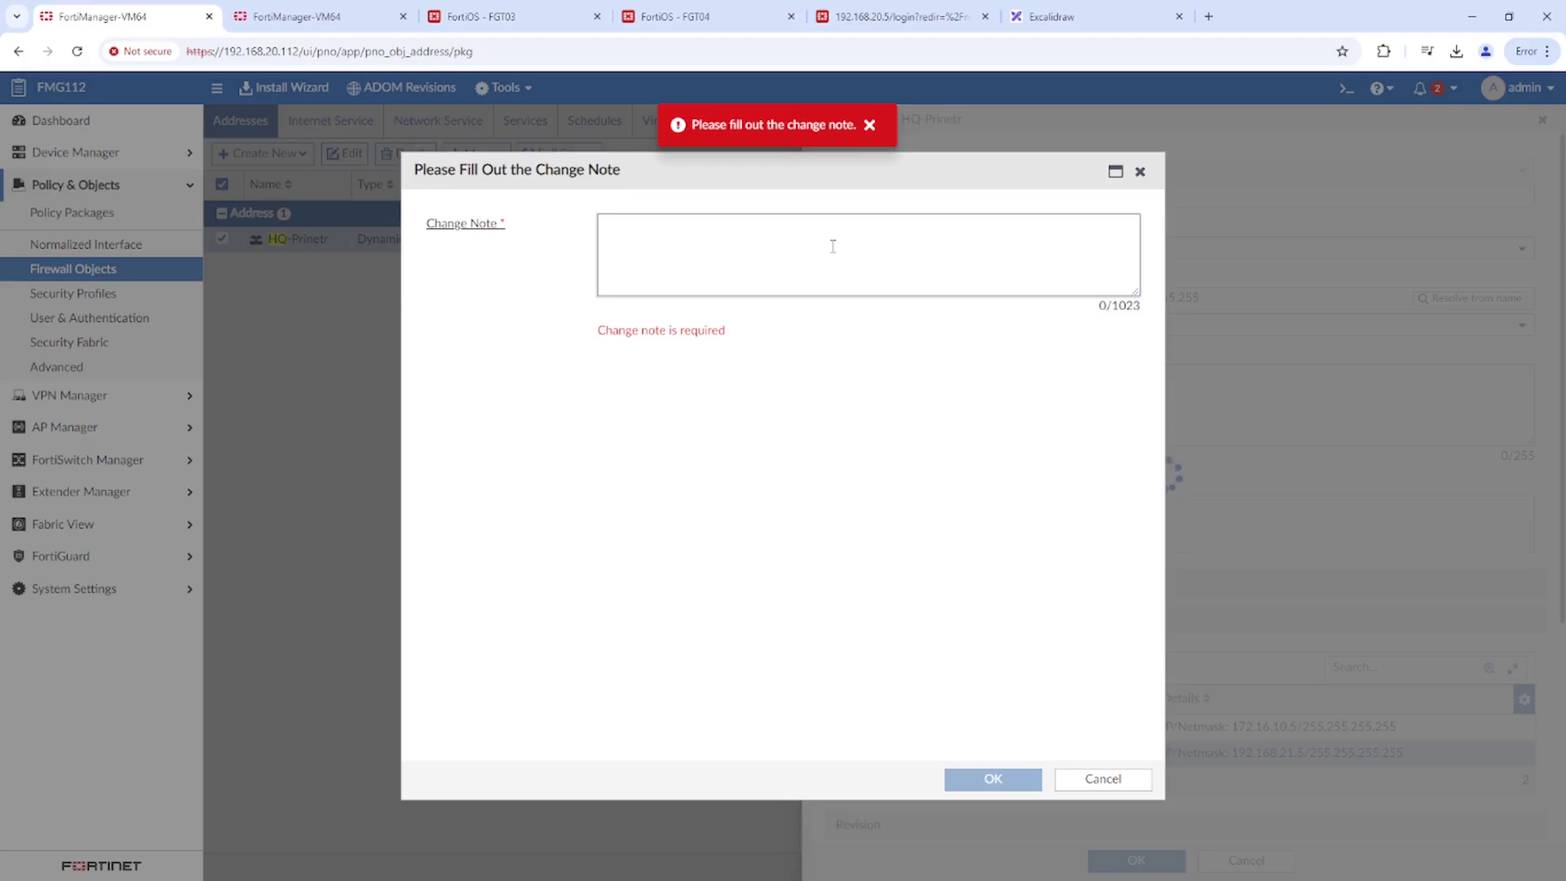
{"action": "type", "text": "1"}
{"action": "left_click", "coordinate": [993, 779]}
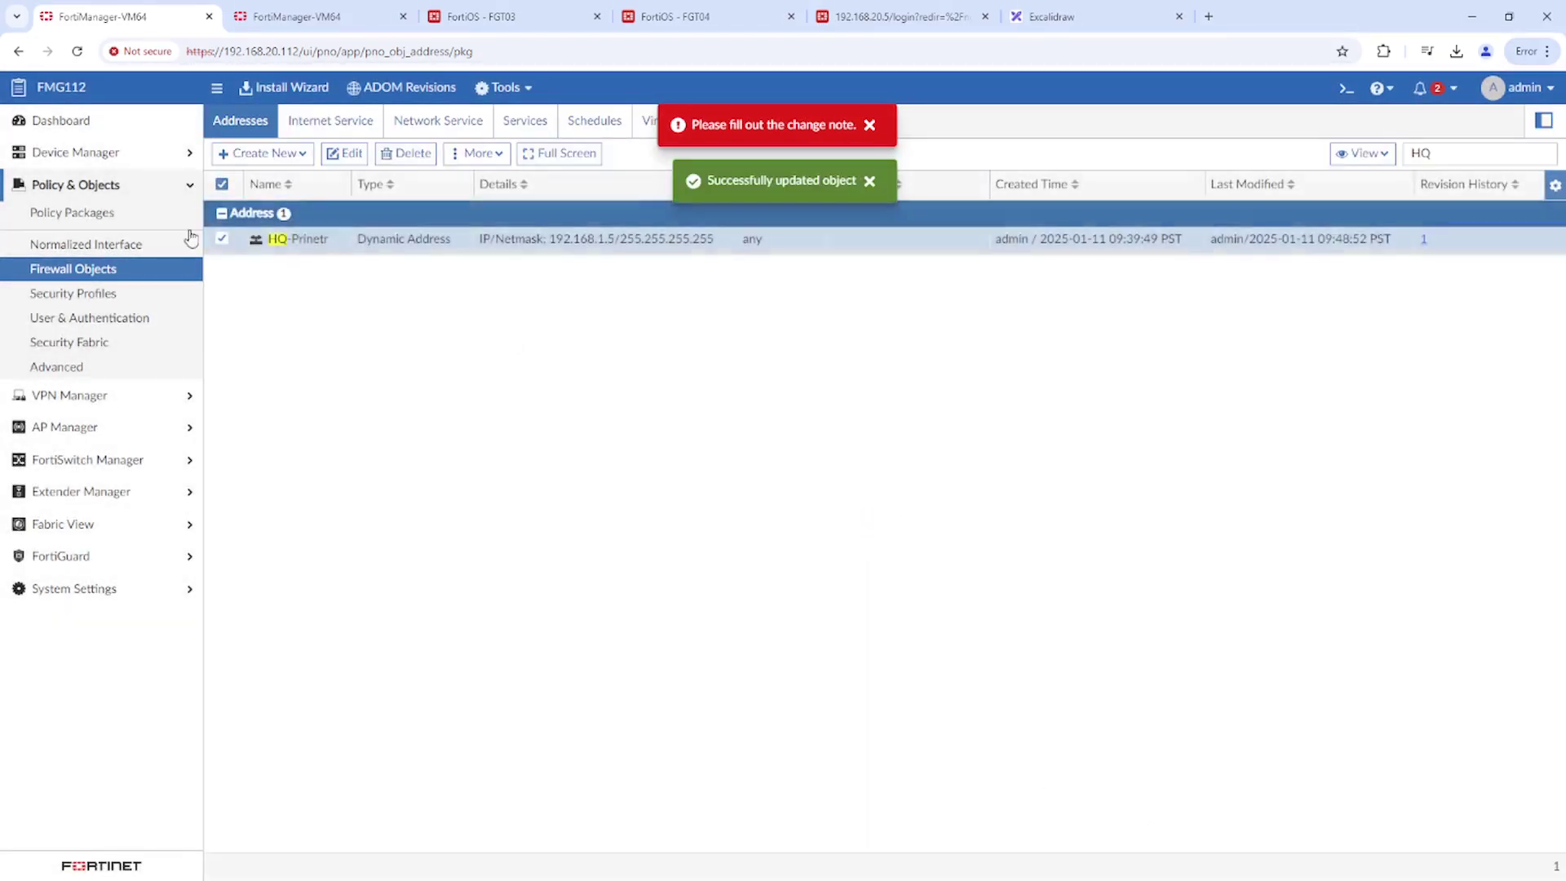
{"action": "left_click", "coordinate": [75, 152]}
{"action": "left_click", "coordinate": [94, 181]}
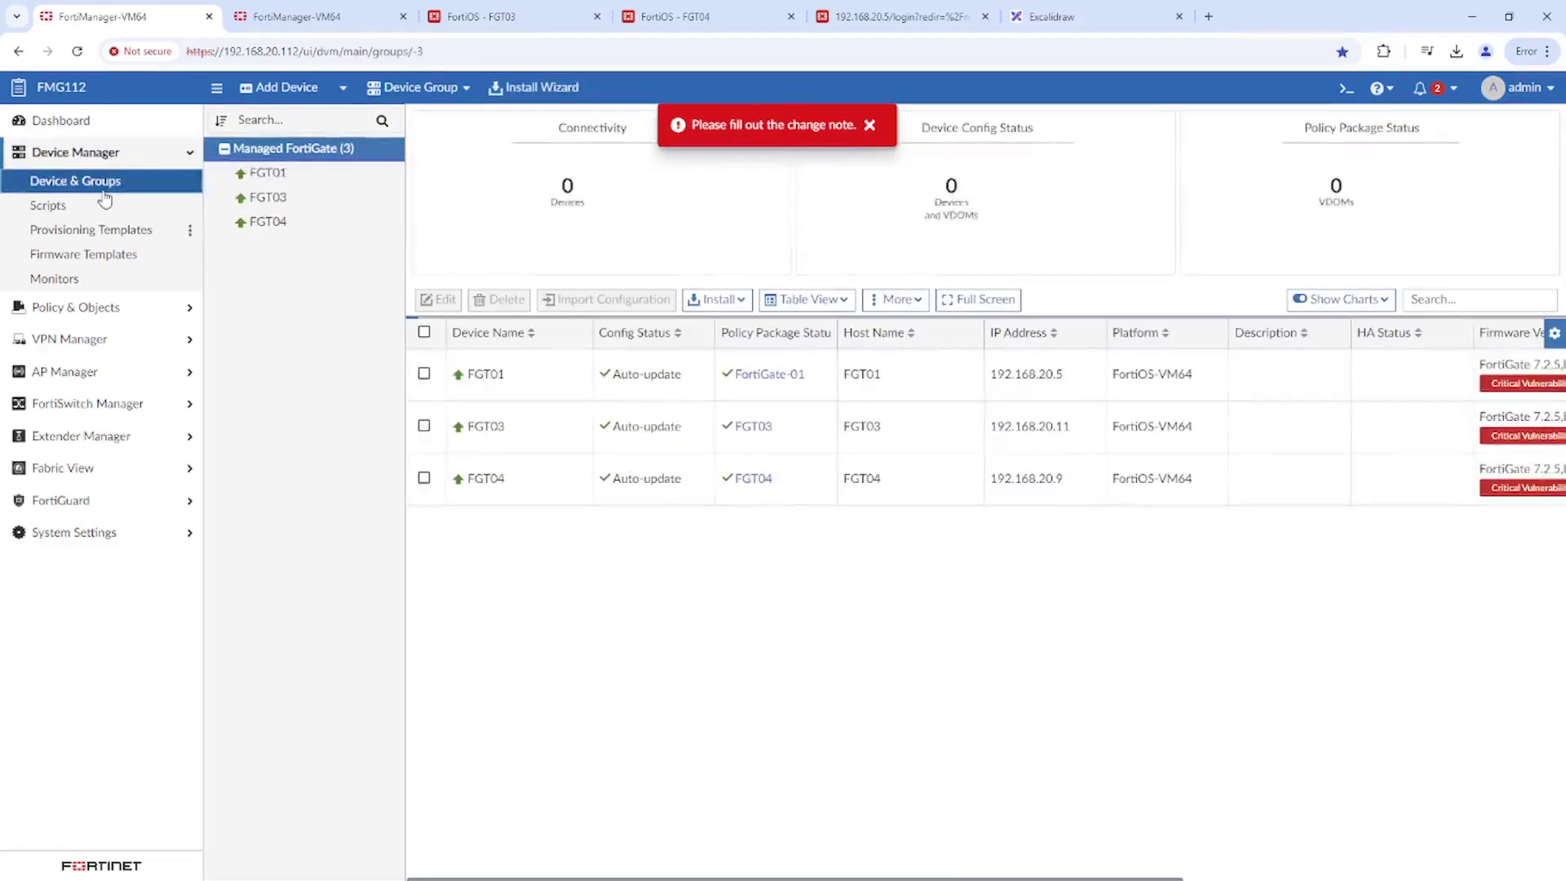